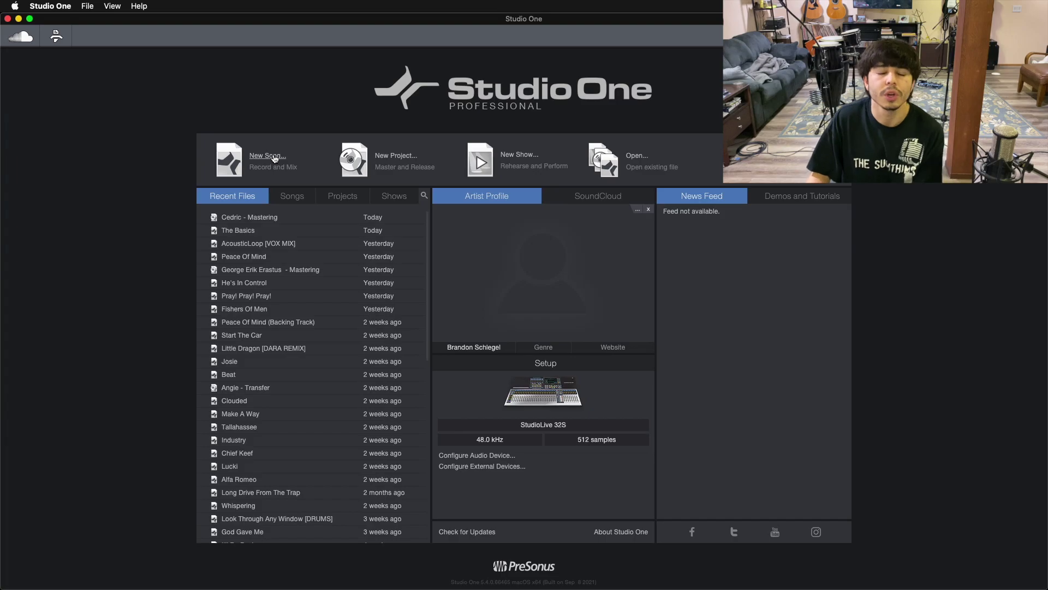
Start a new song from the SESSION_TEMP 2020-08-14 template, stored in Artists > artist > Songs
click(251, 138)
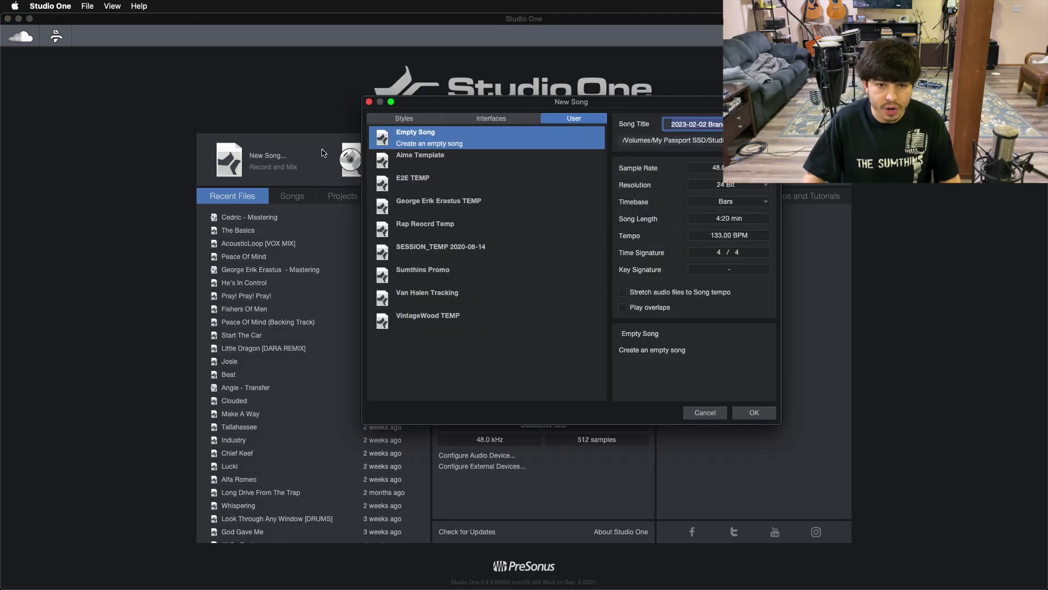
click(443, 253)
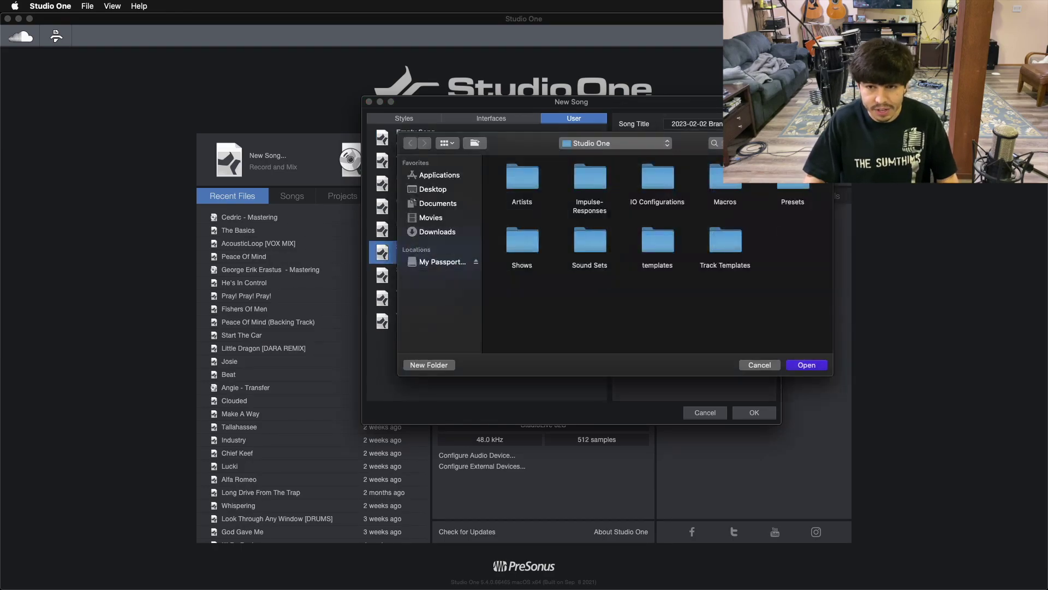
double_click(528, 178)
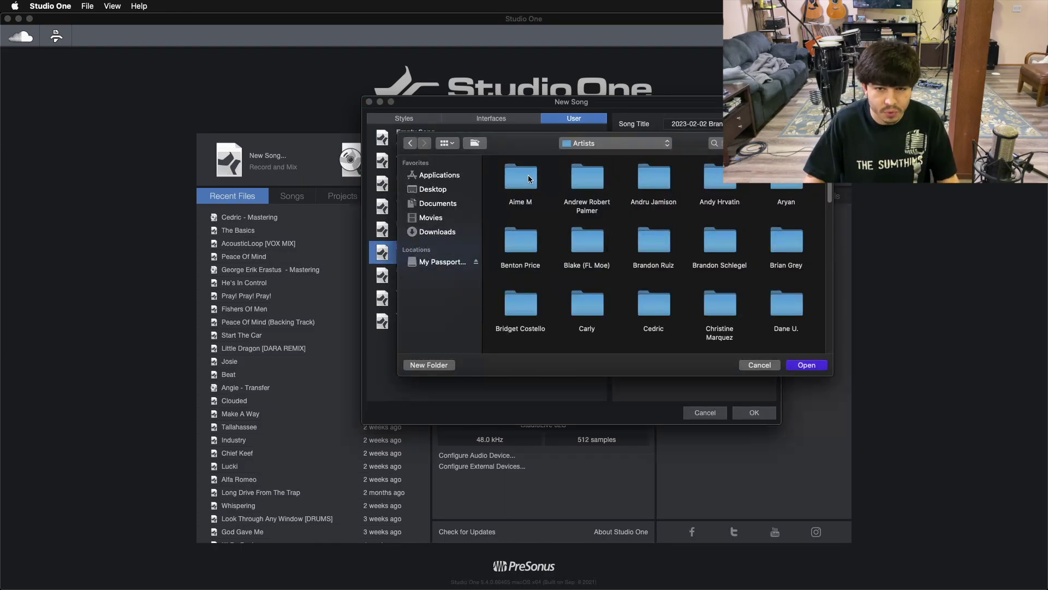
double_click(587, 180)
double_click(573, 177)
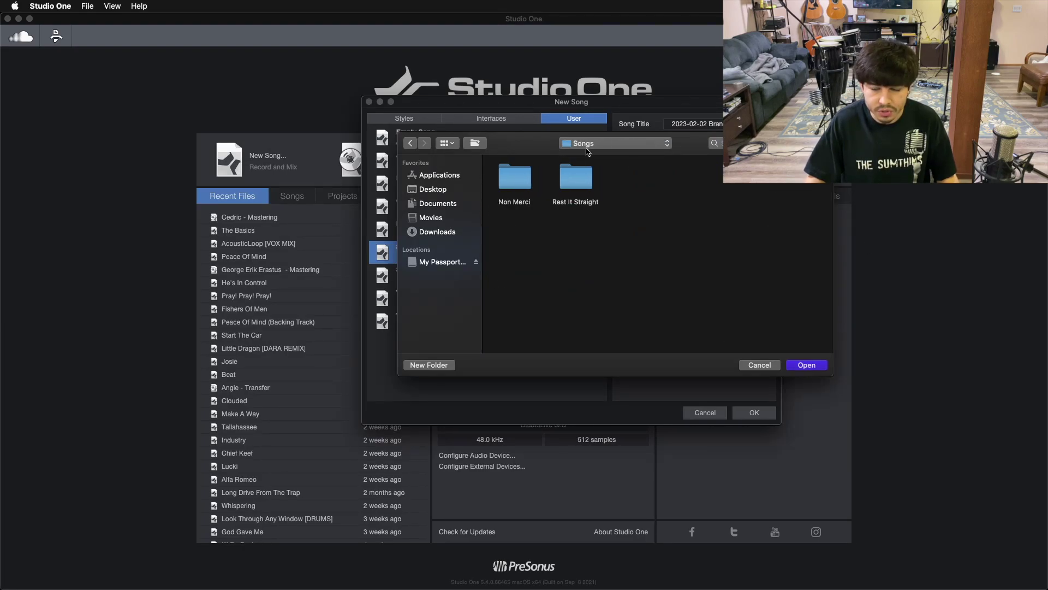
click(806, 365)
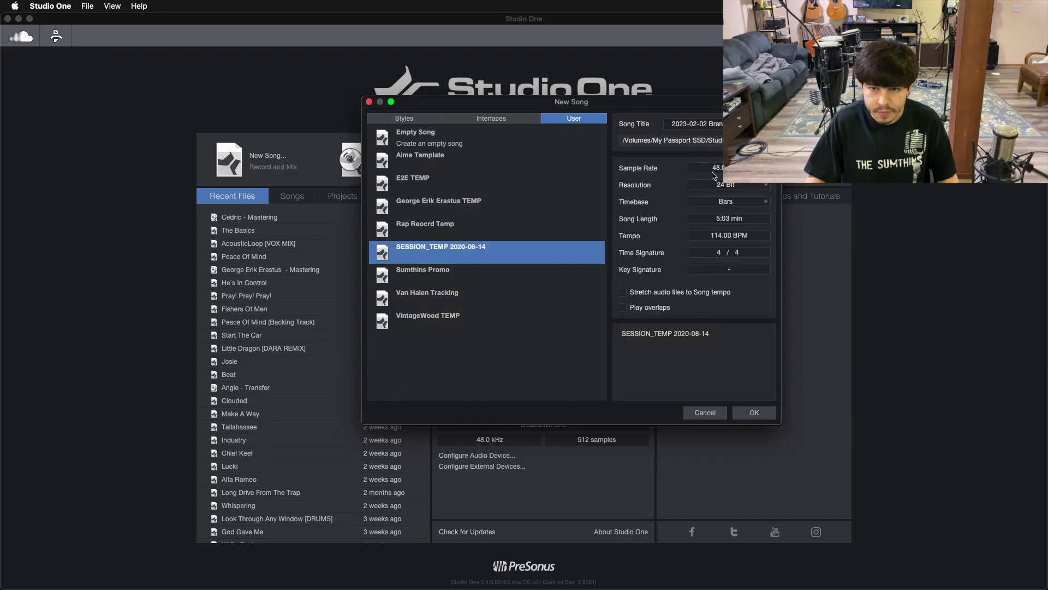
Title the new song Meredith and create it
mouse_move(426, 585)
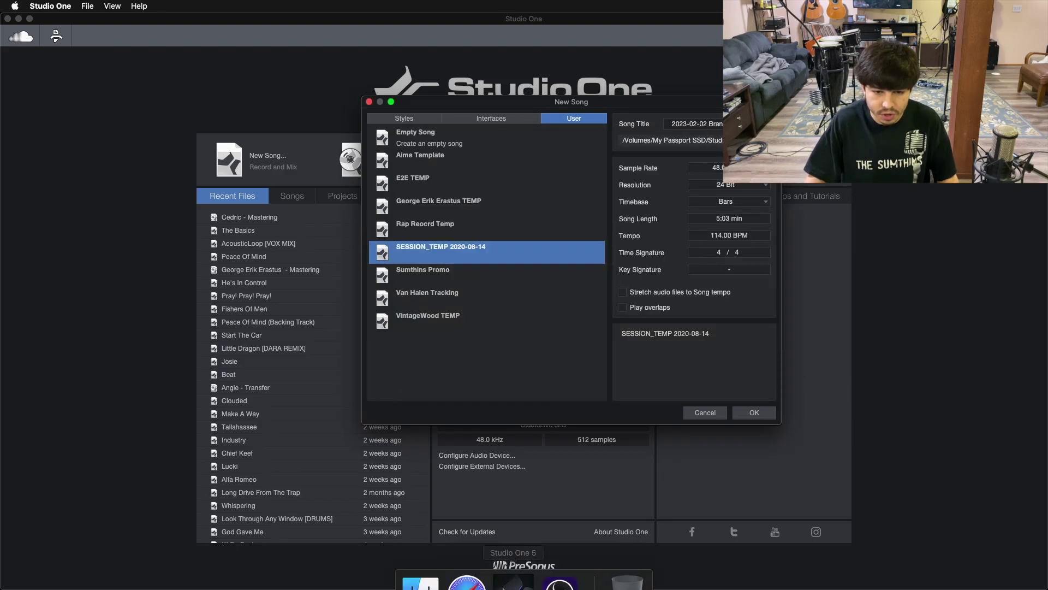
click(420, 562)
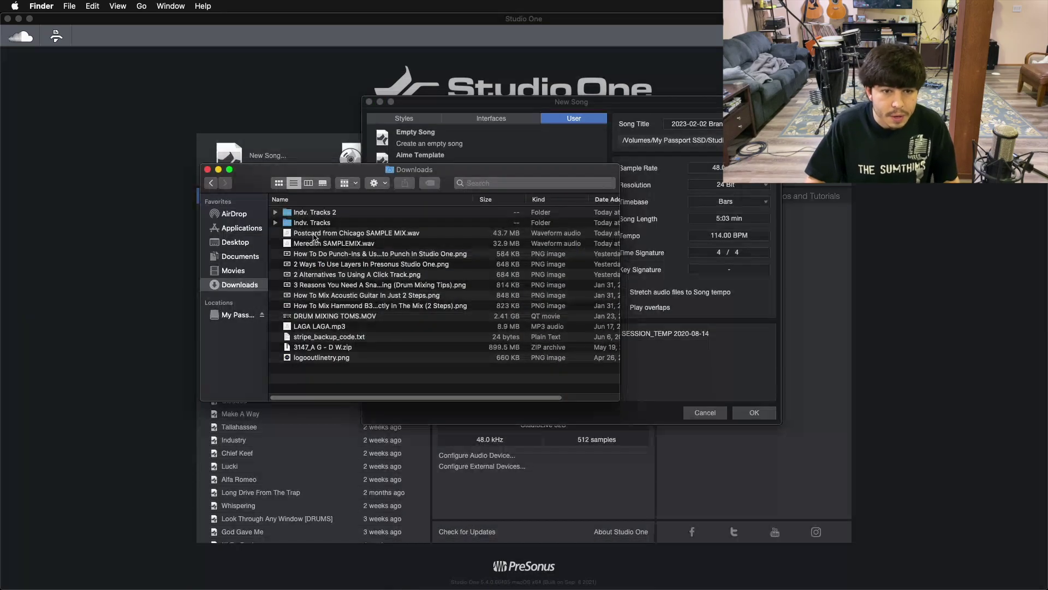
click(712, 127)
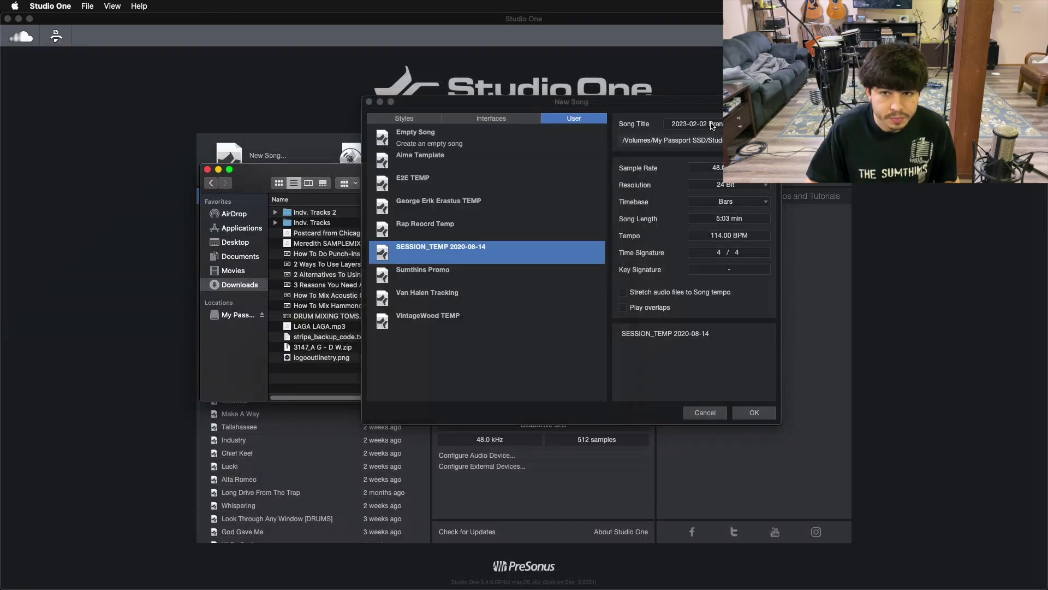
text(Mere)
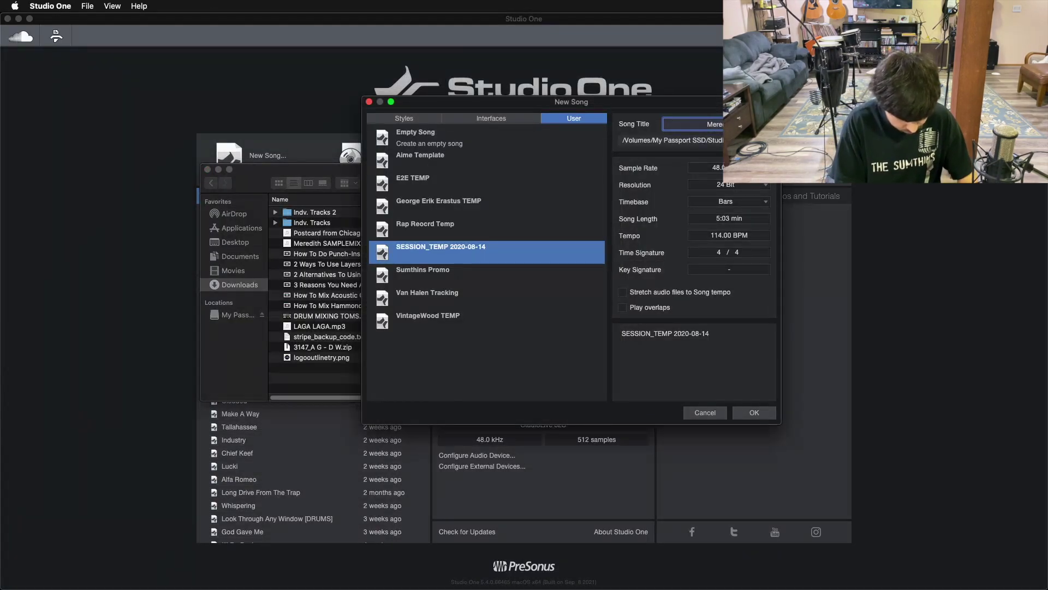
key(BackSpace)
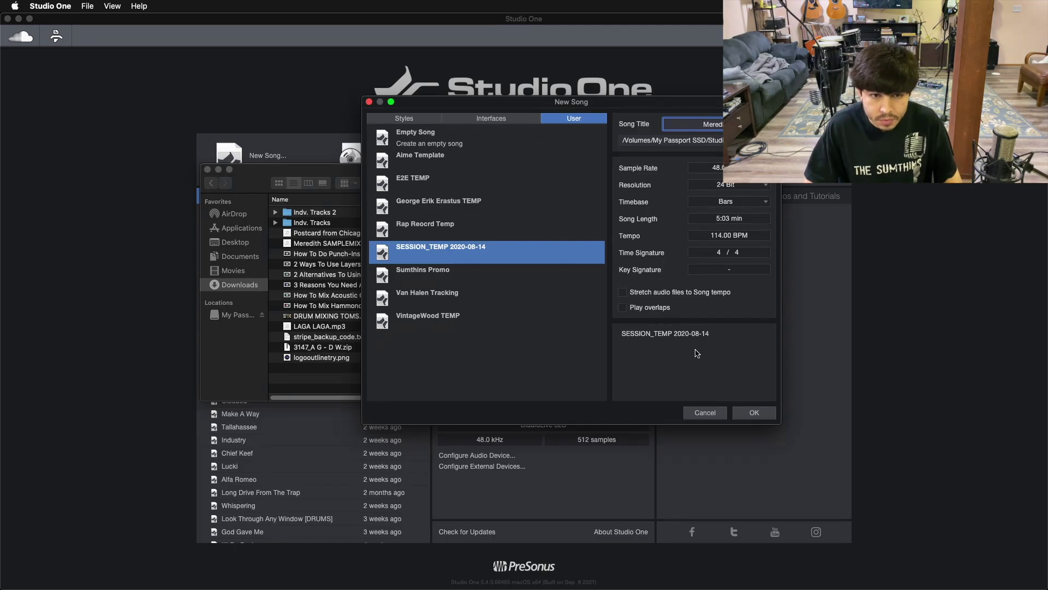
click(609, 332)
click(252, 184)
drag(252, 184, 200, 180)
click(736, 331)
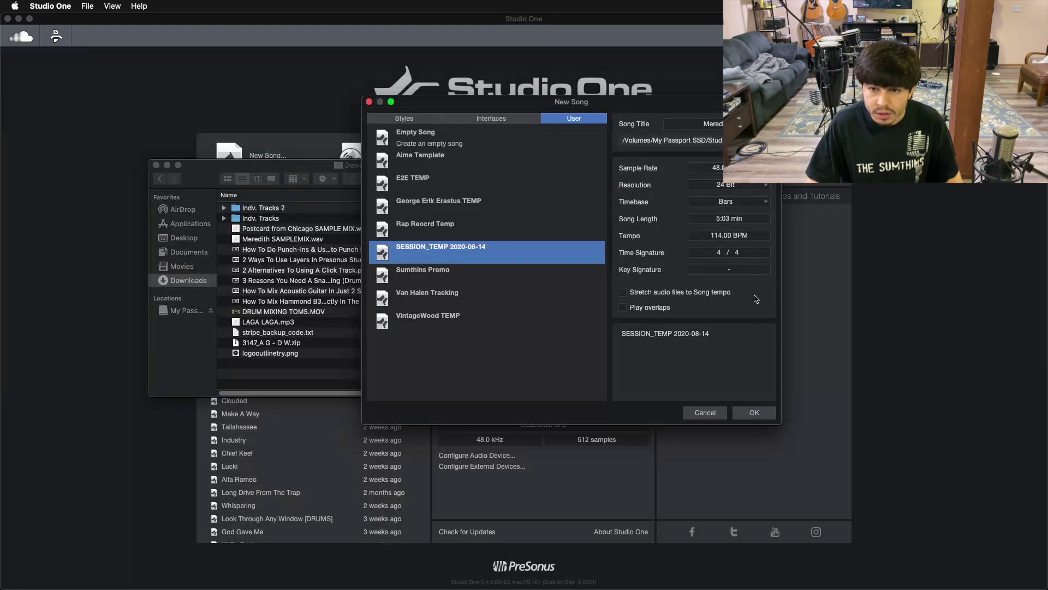
click(753, 412)
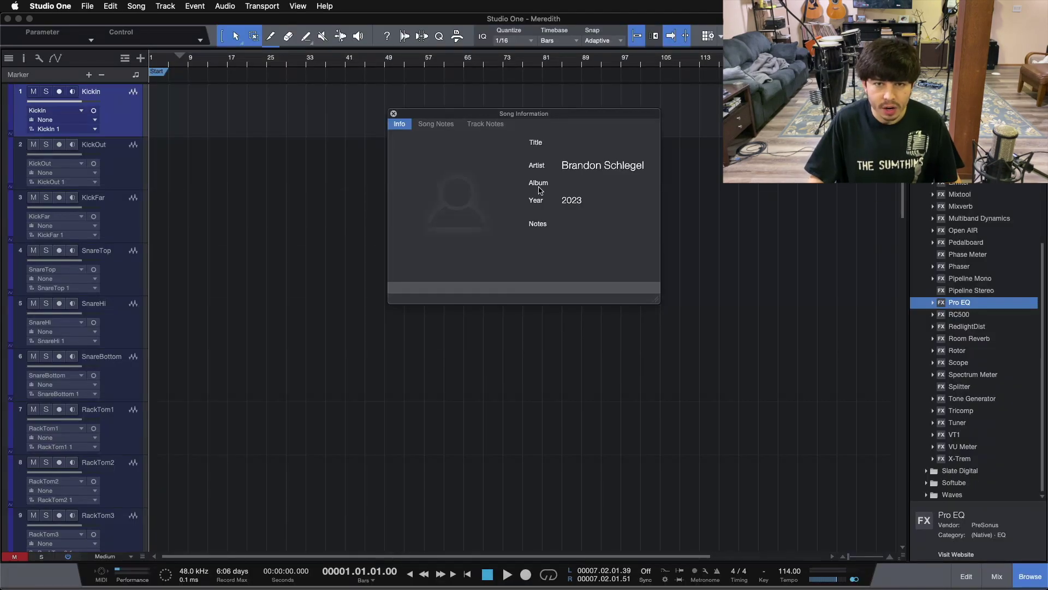
In Song Setup's meta information, enter title Meredith and the artist's full name, fix the typo, then apply
click(540, 190)
click(535, 111)
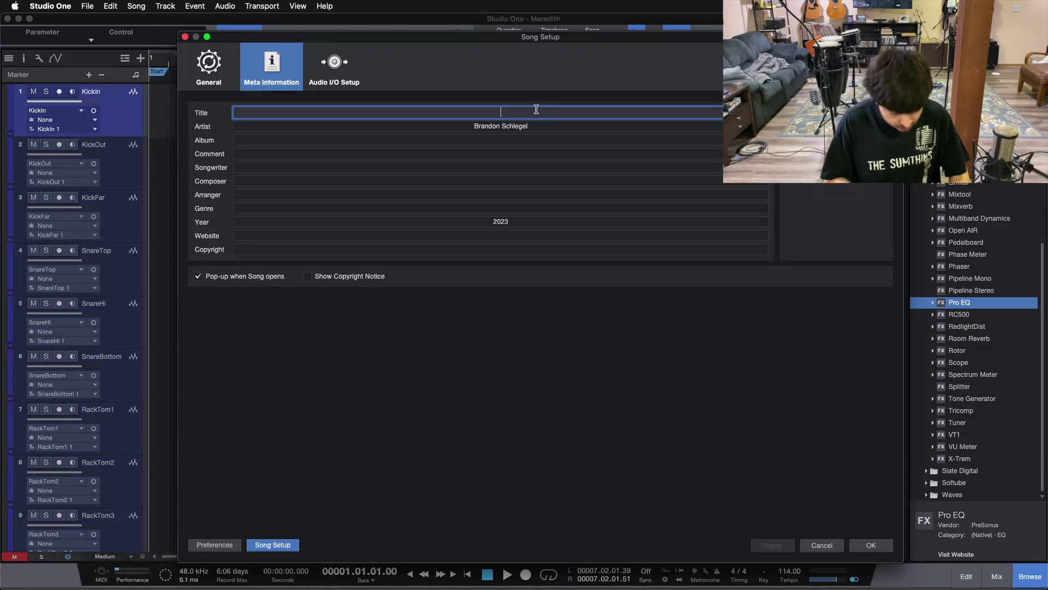
text(Meredith)
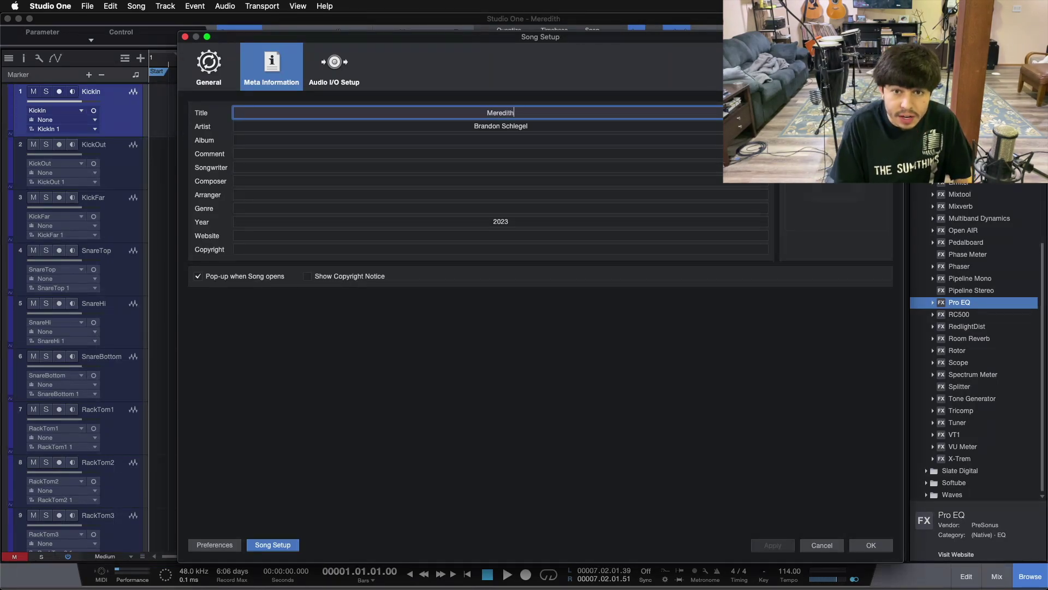
key(Tab)
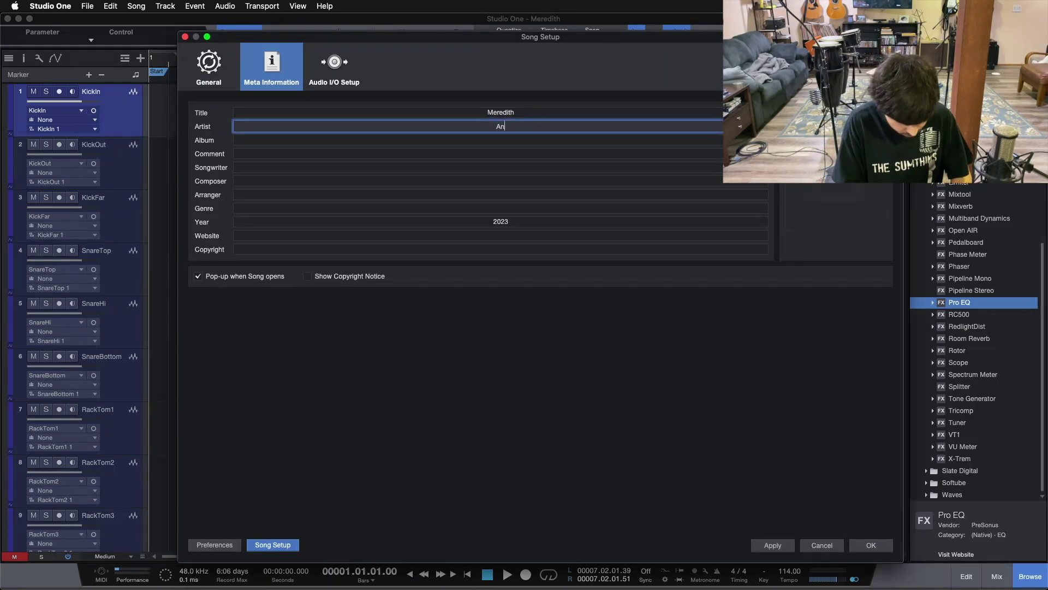
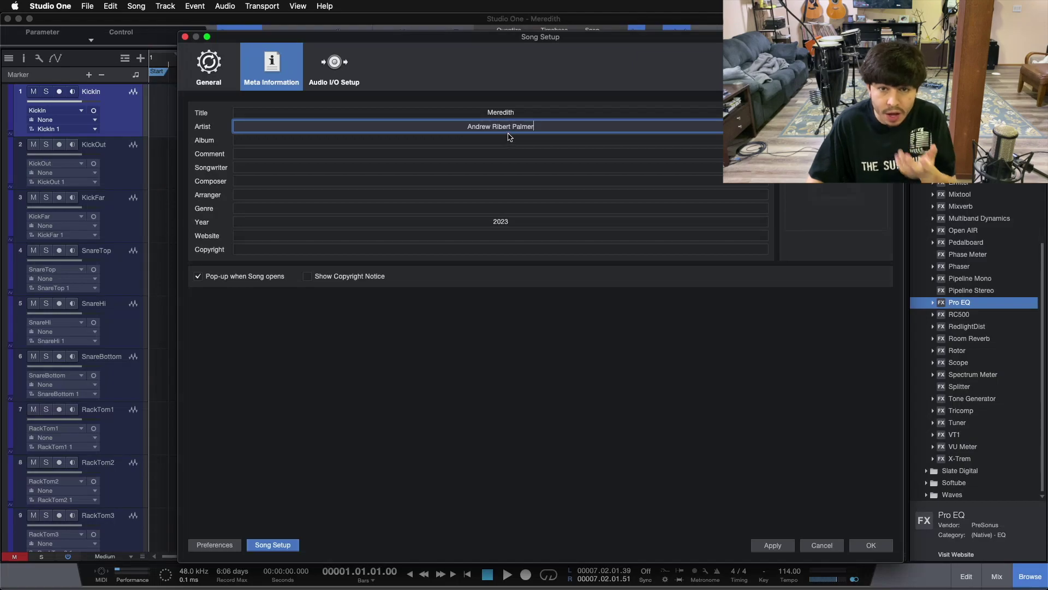
text(o)
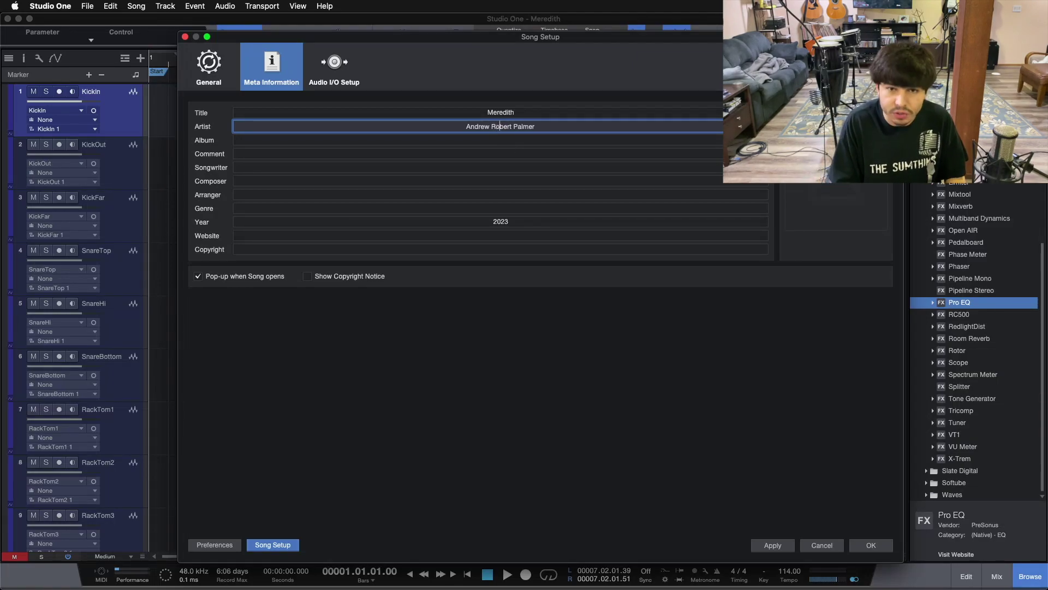
click(551, 305)
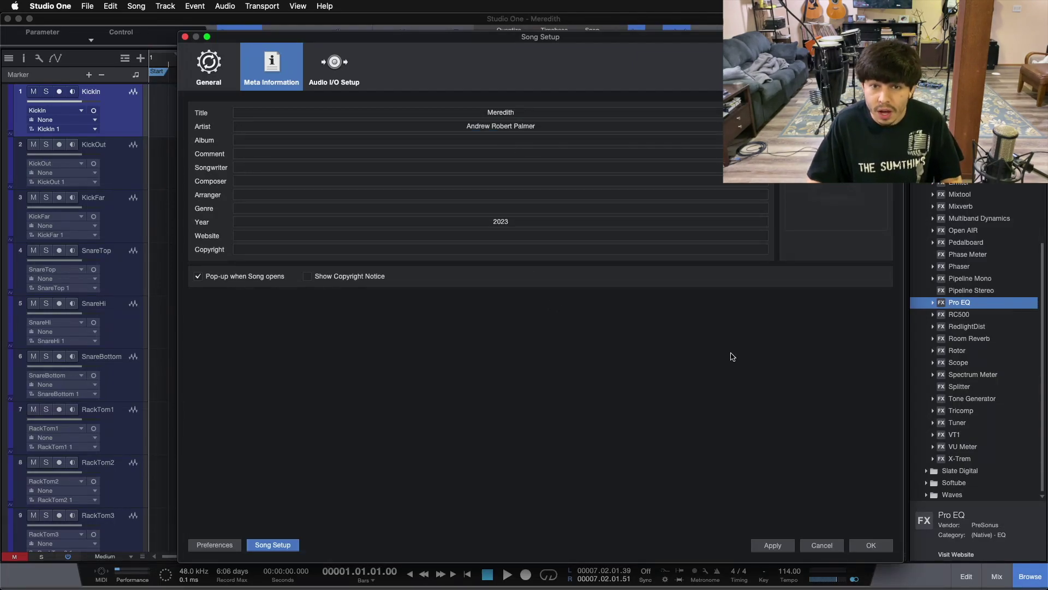
click(771, 545)
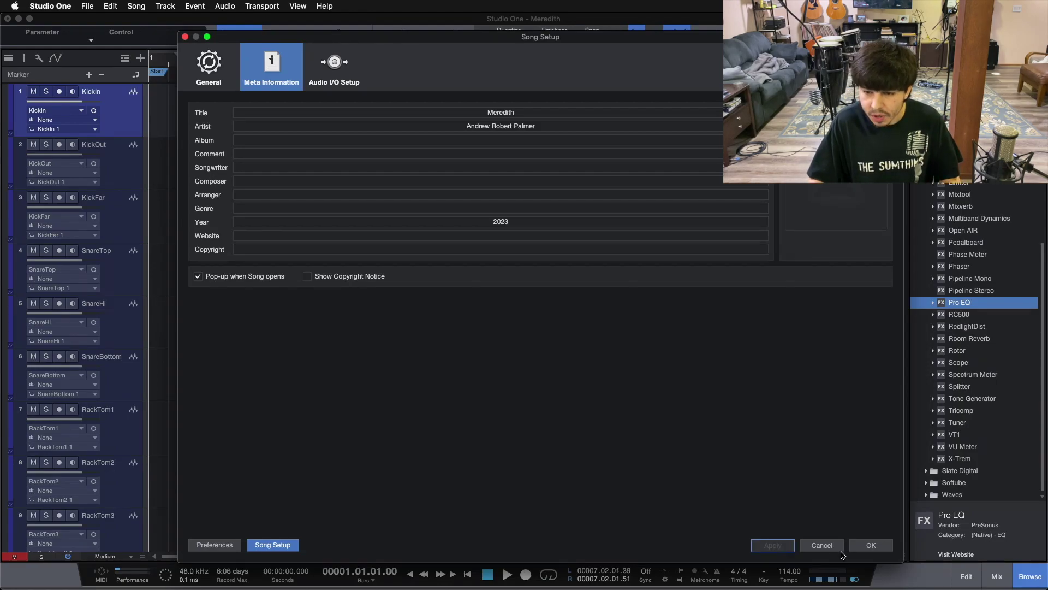
click(870, 545)
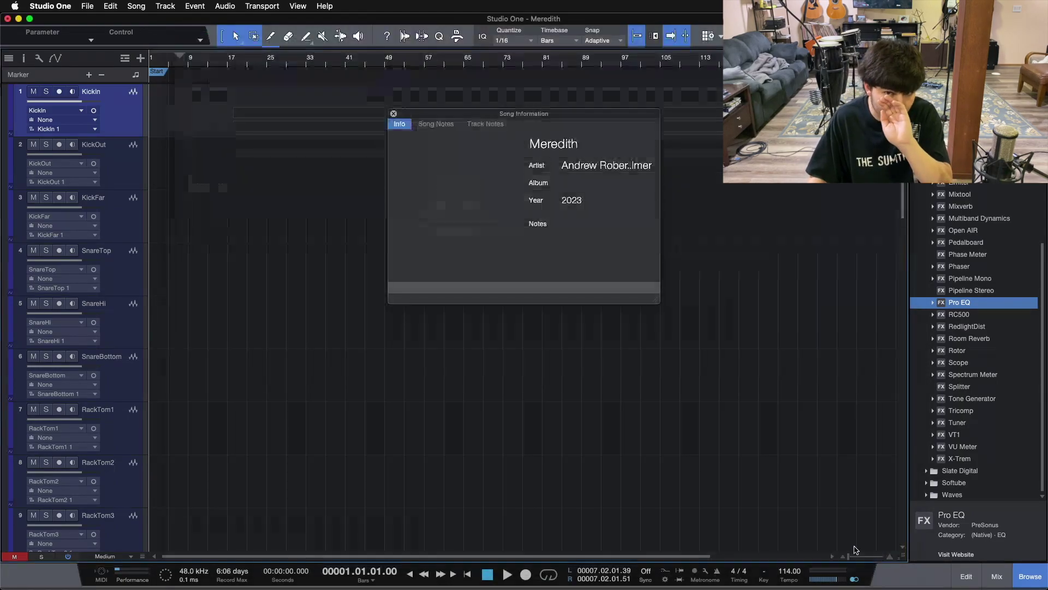
Close Song Information and review the 28 template tracks, drums through BG 4
click(393, 114)
scroll(276, 251, down, 20)
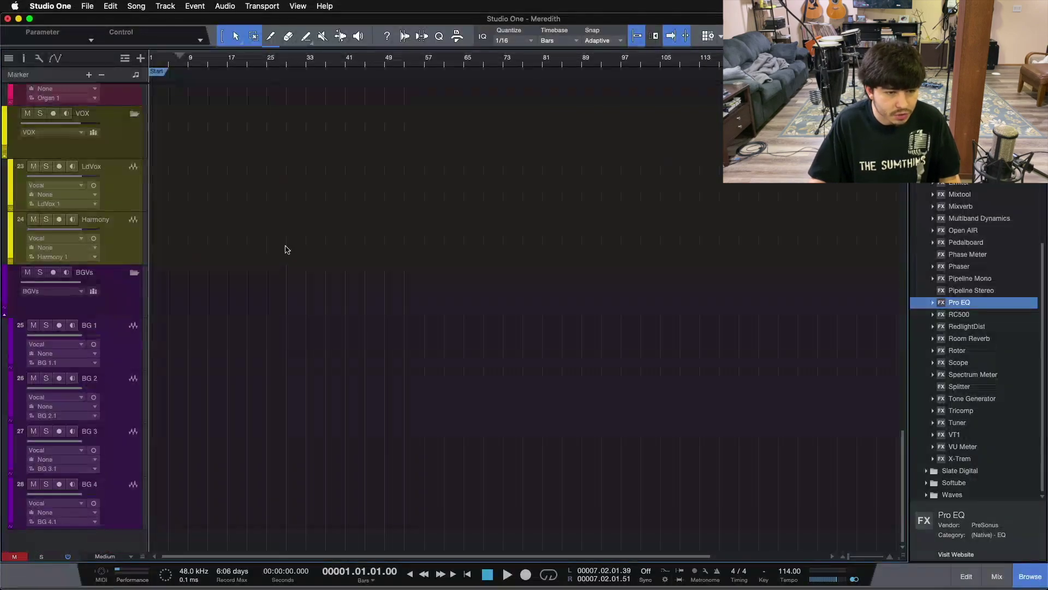
scroll(339, 382, up, 20)
scroll(339, 386, down, 10)
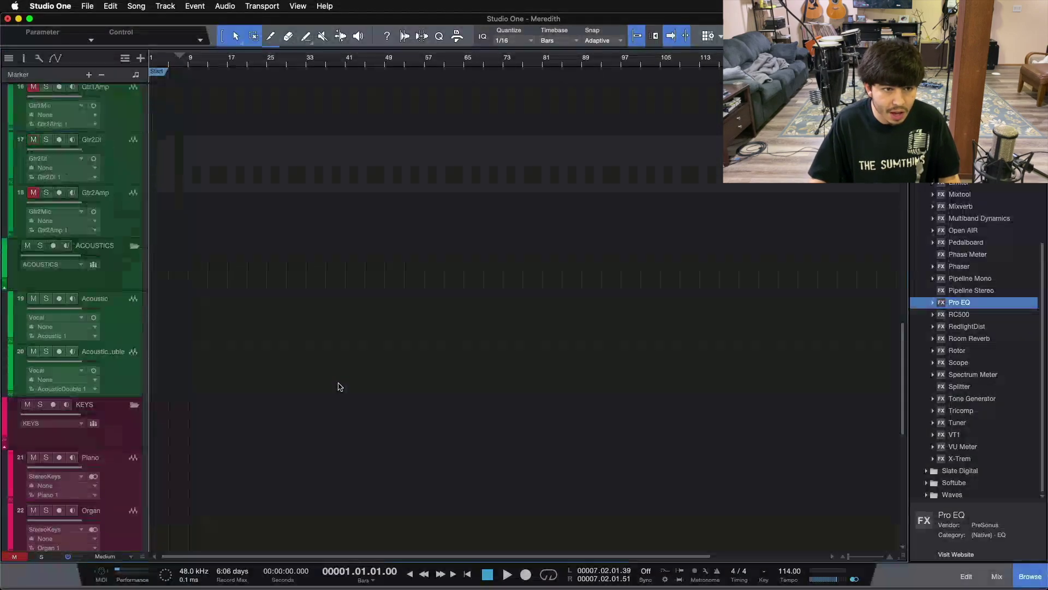
scroll(339, 386, up, 10)
scroll(339, 387, down, 20)
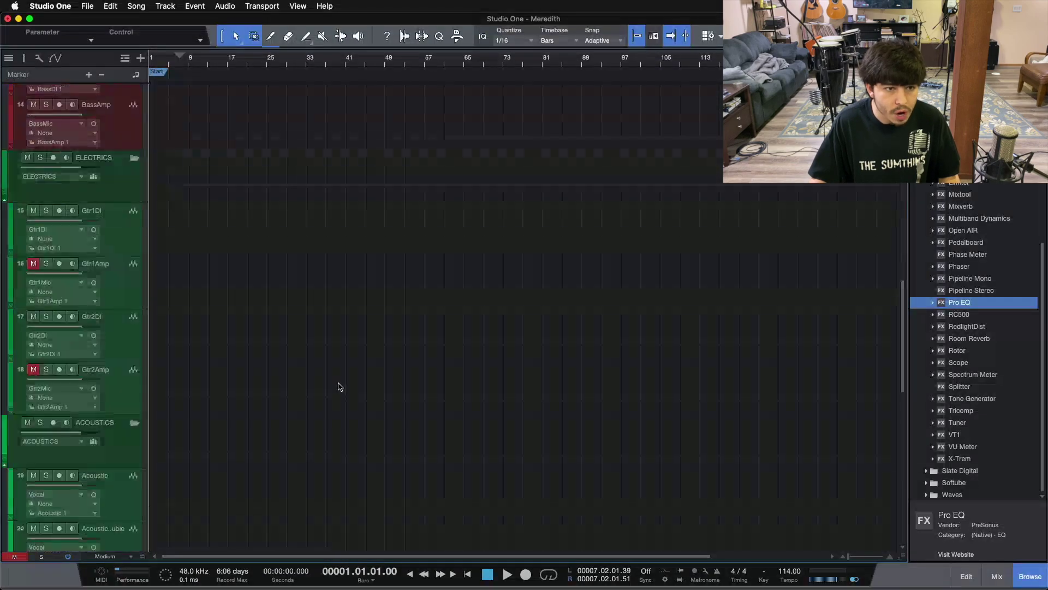
scroll(180, 272, up, 5)
scroll(119, 202, up, 8)
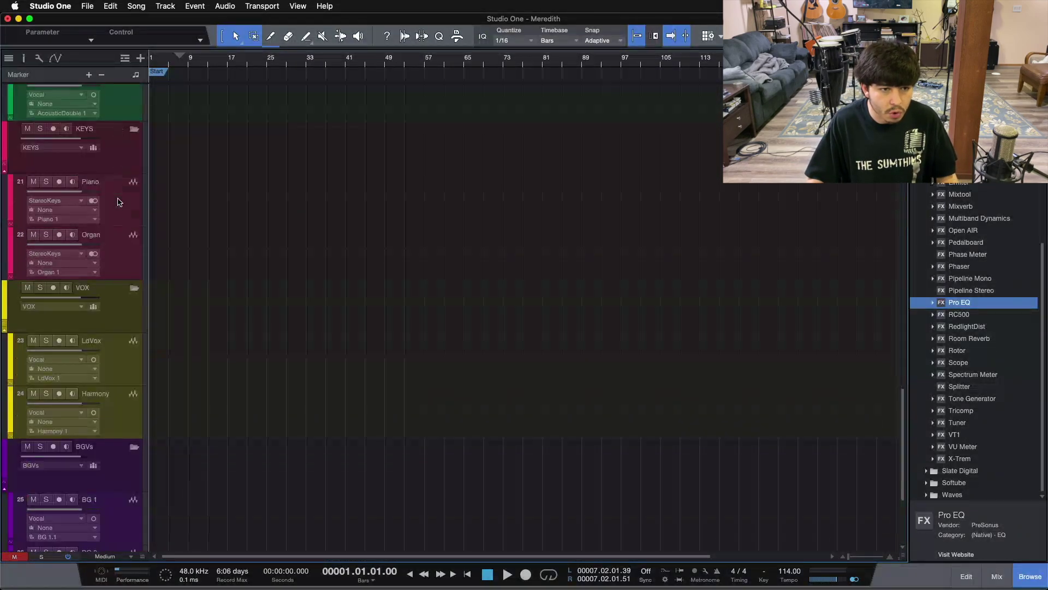
scroll(206, 334, down, 12)
mouse_move(433, 572)
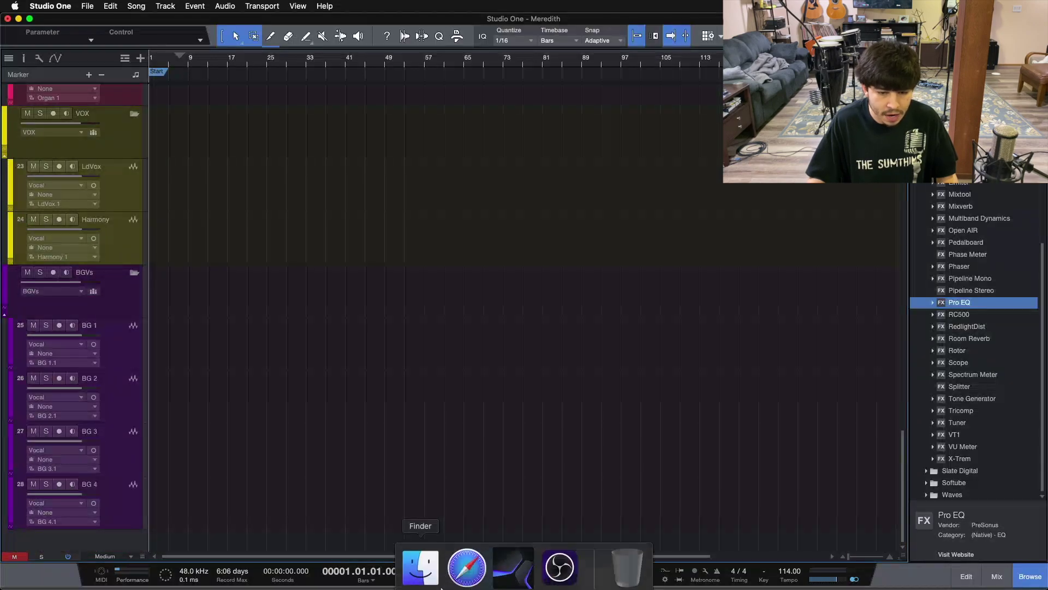
Browse the Downloads folder to the Indv. Tracks 2 stems folder
click(433, 572)
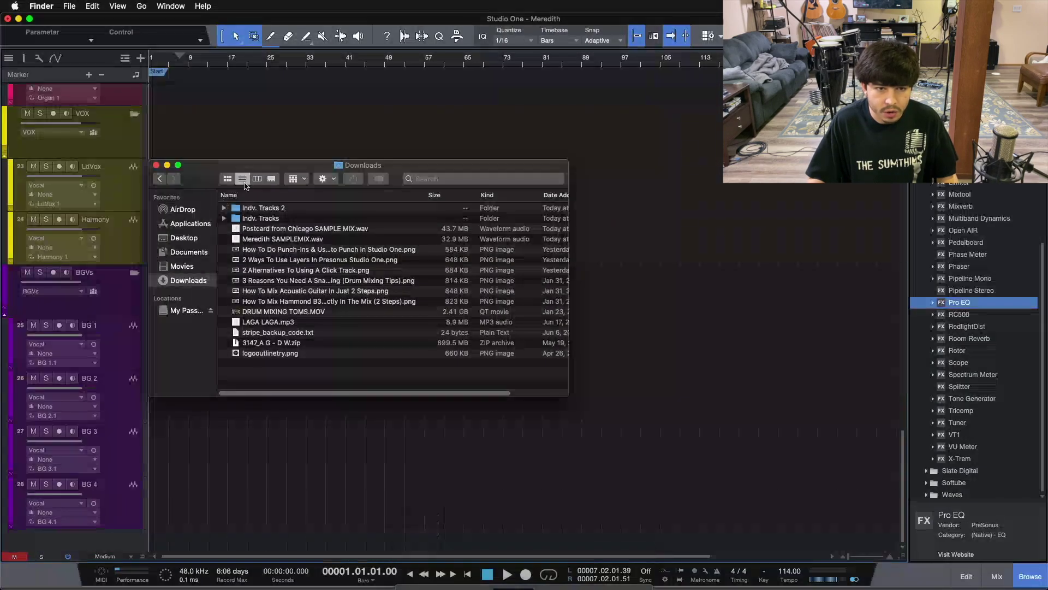
double_click(257, 222)
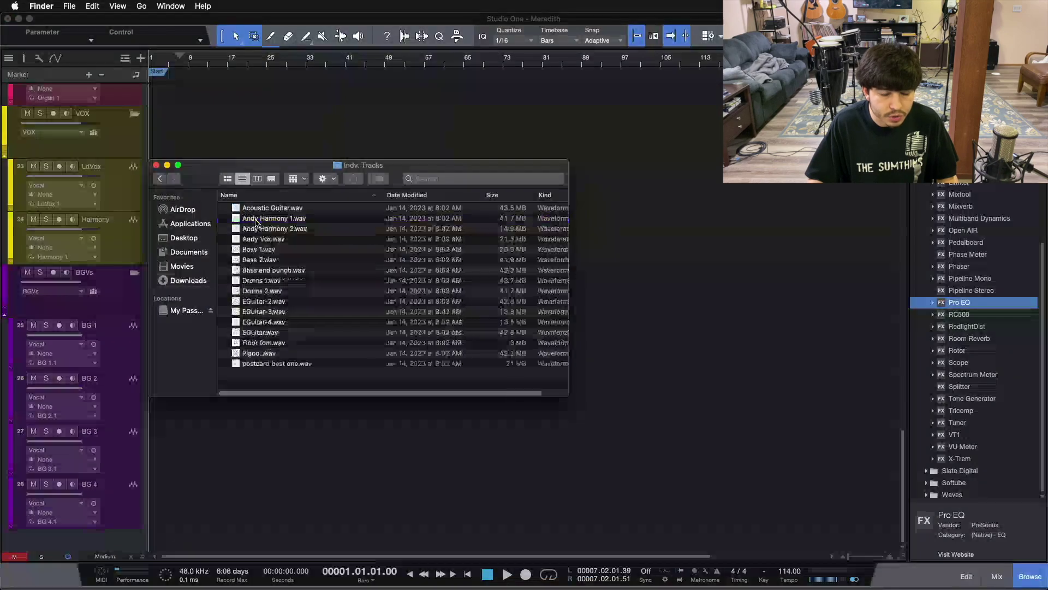
click(159, 178)
click(271, 208)
double_click(270, 207)
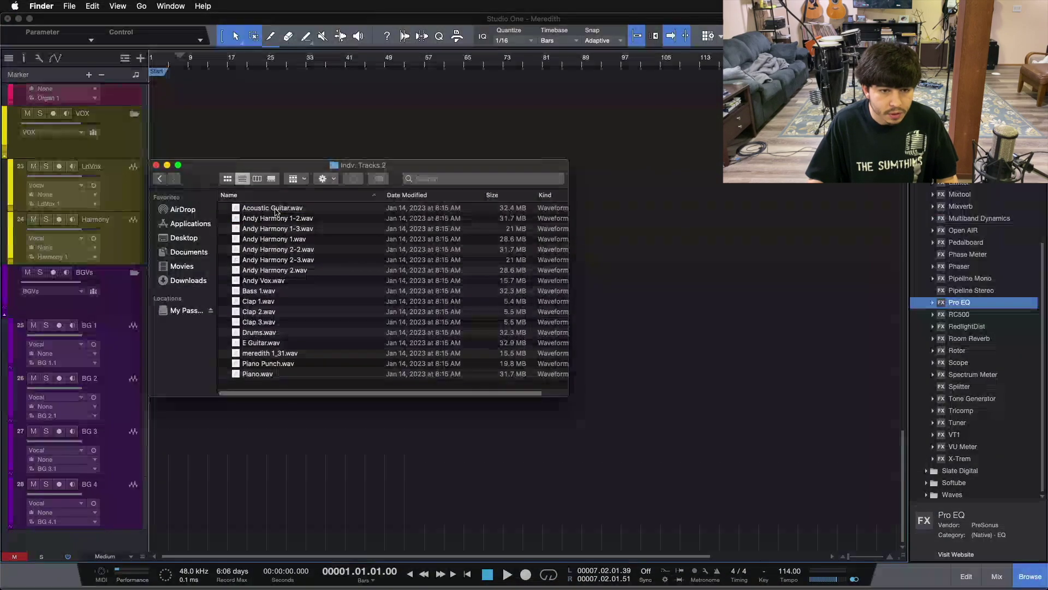
Import all 17 WAV stems, Acoustic Guitar through Piano, as new tracks 29–45
click(268, 374)
shift+click(274, 208)
drag(274, 208, 160, 539)
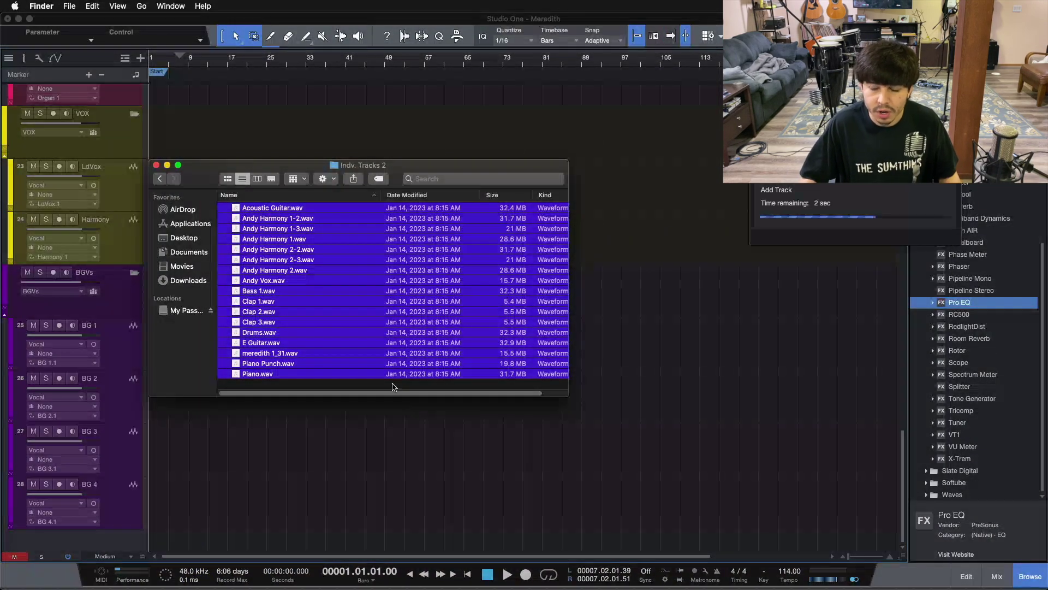
click(156, 166)
scroll(352, 195, up, 5)
scroll(286, 344, up, 5)
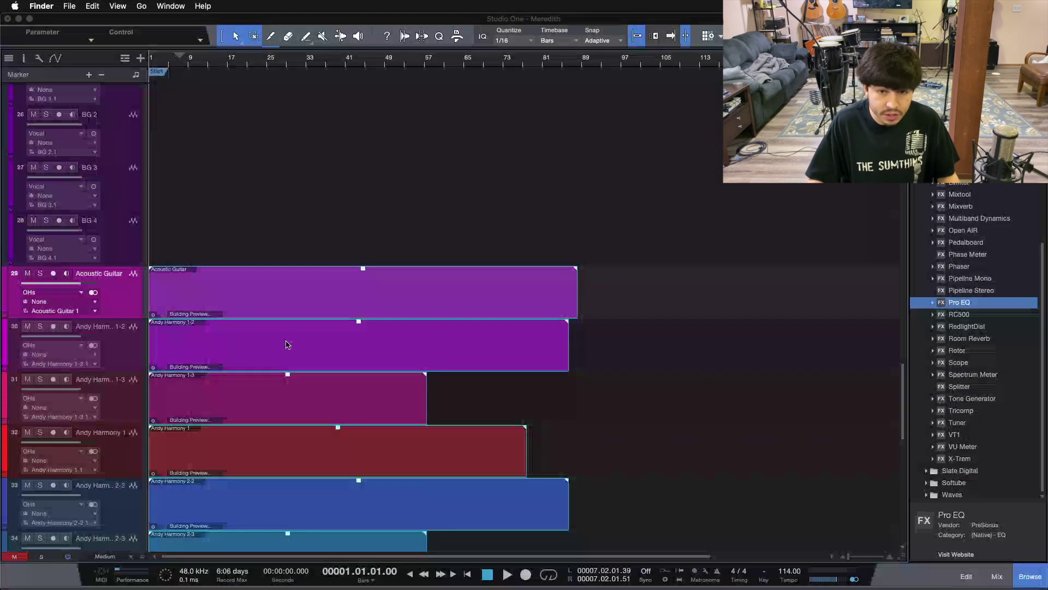
click(228, 233)
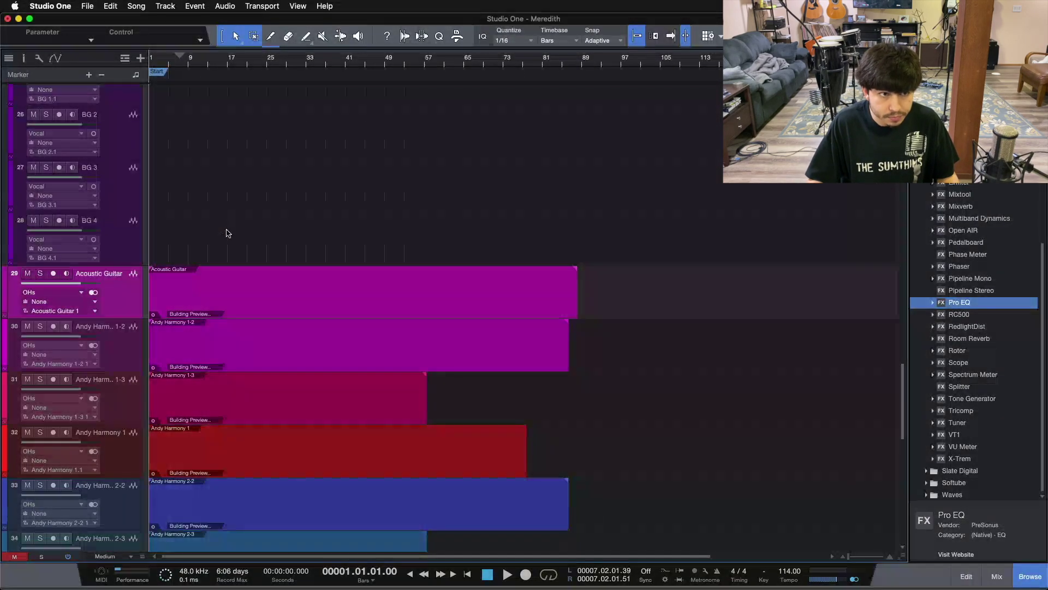
Save the song, copying the imported external files into the Media folder
key(super+s)
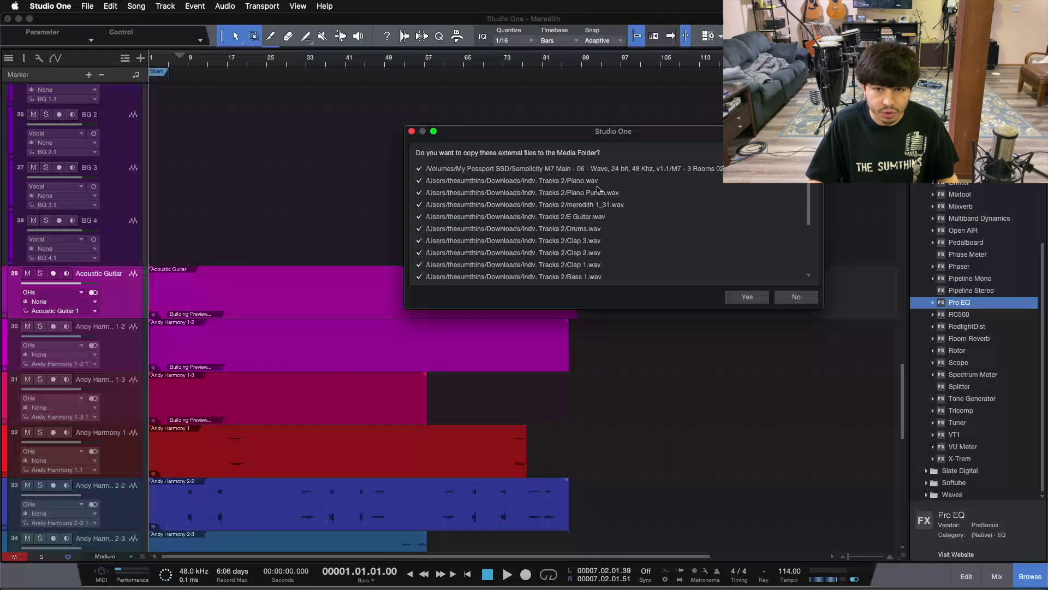
click(746, 297)
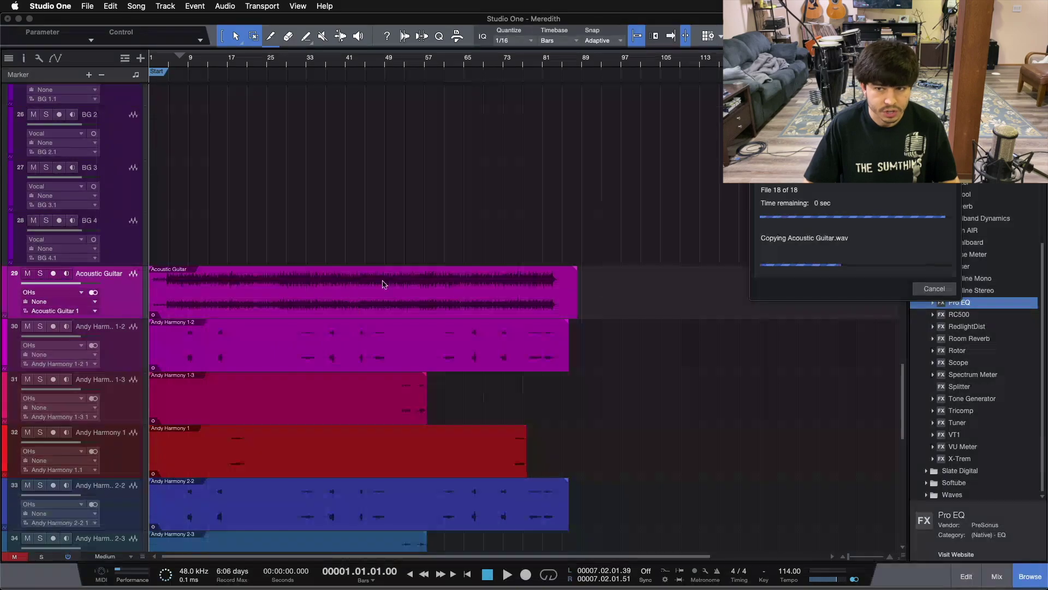
scroll(340, 259, down, 7)
scroll(340, 260, down, 4)
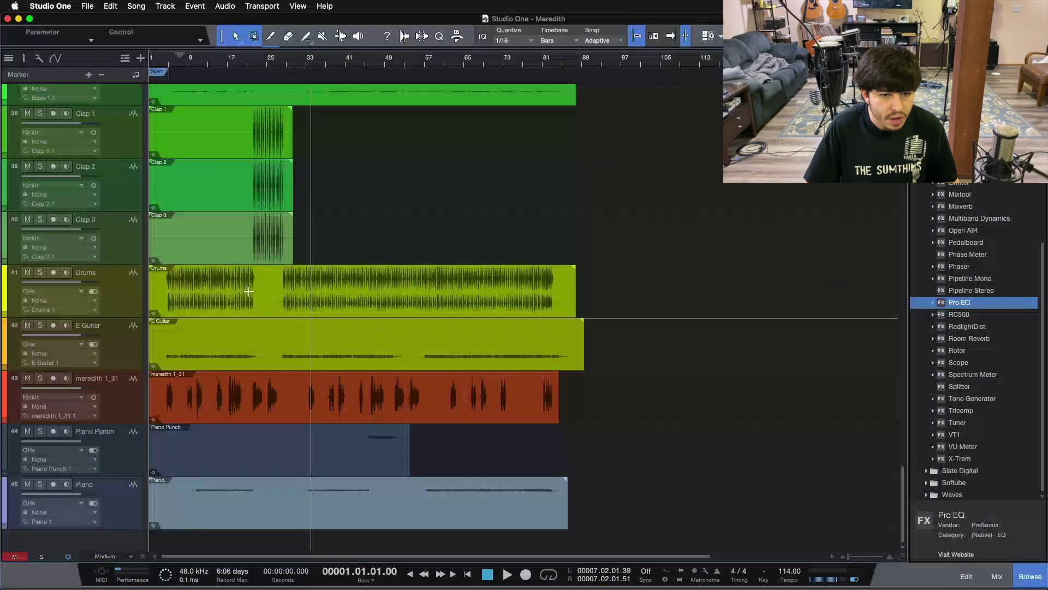
scroll(349, 326, up, 1)
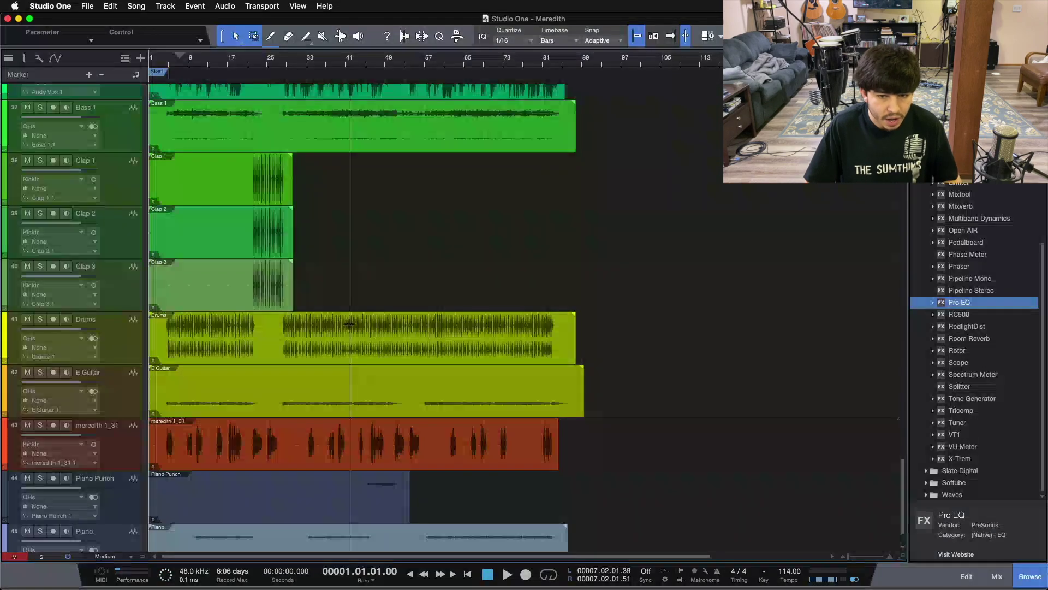
Enlarge the waveform display in every track
drag(899, 548, 898, 503)
scroll(677, 480, down, 1)
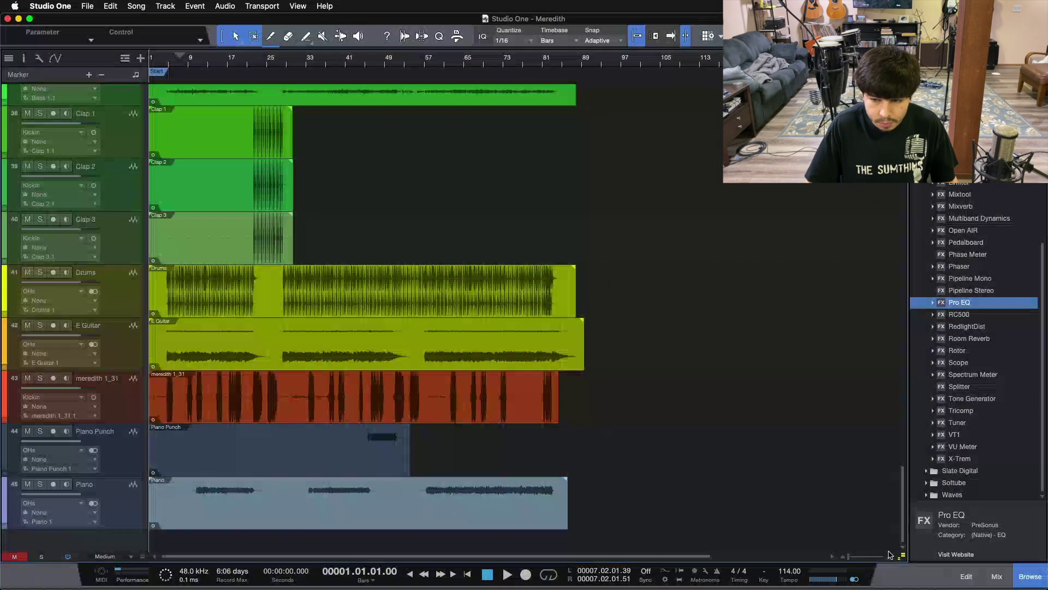
drag(900, 546, 893, 382)
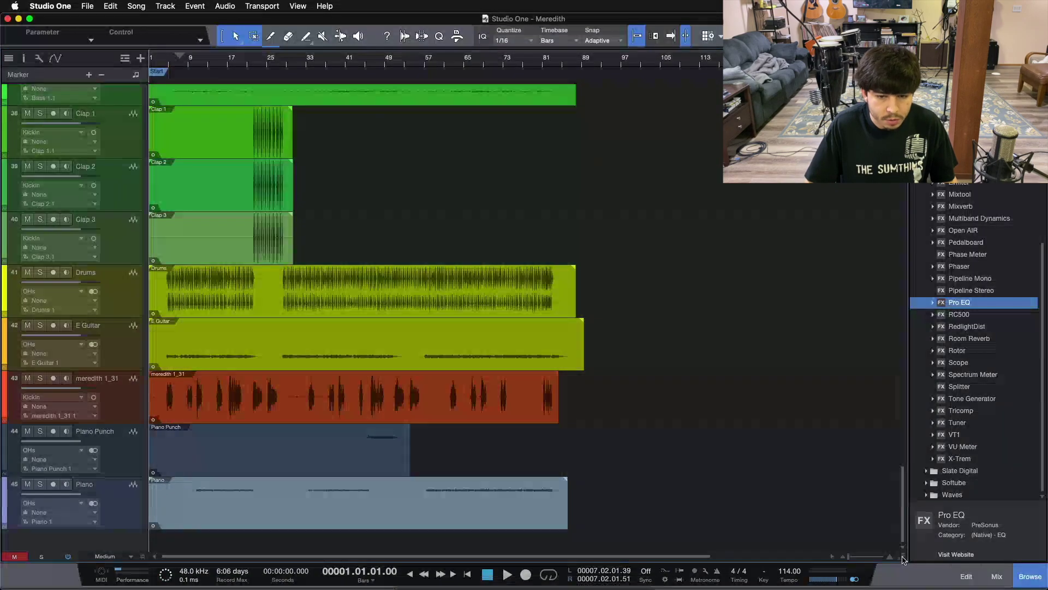
scroll(694, 414, up, 7)
scroll(695, 414, up, 5)
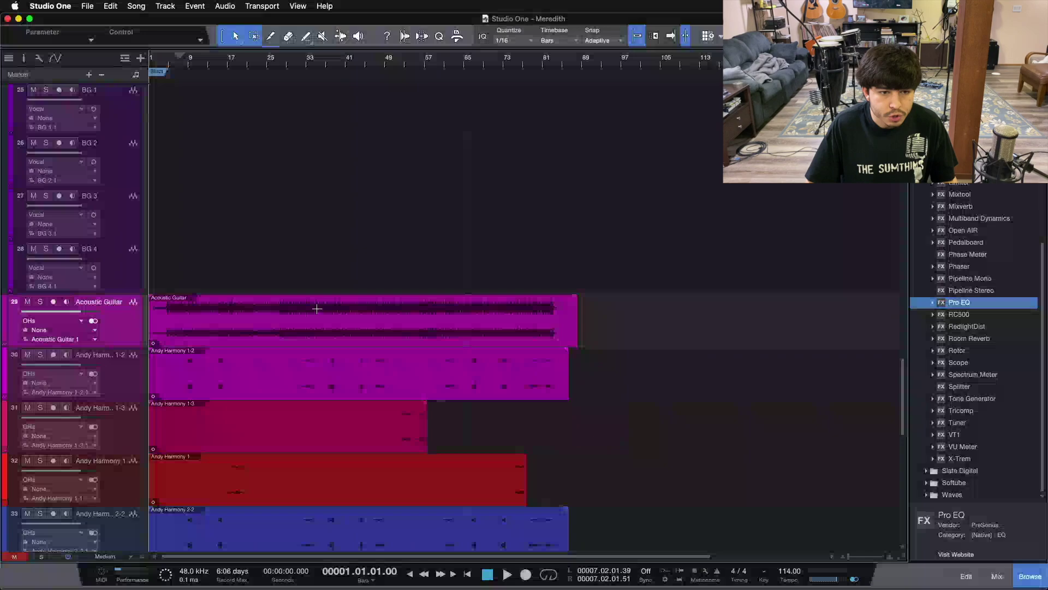
Solo Acoustic Guitar, play from bar 5, and lower its fader to -4.9 dB
click(169, 60)
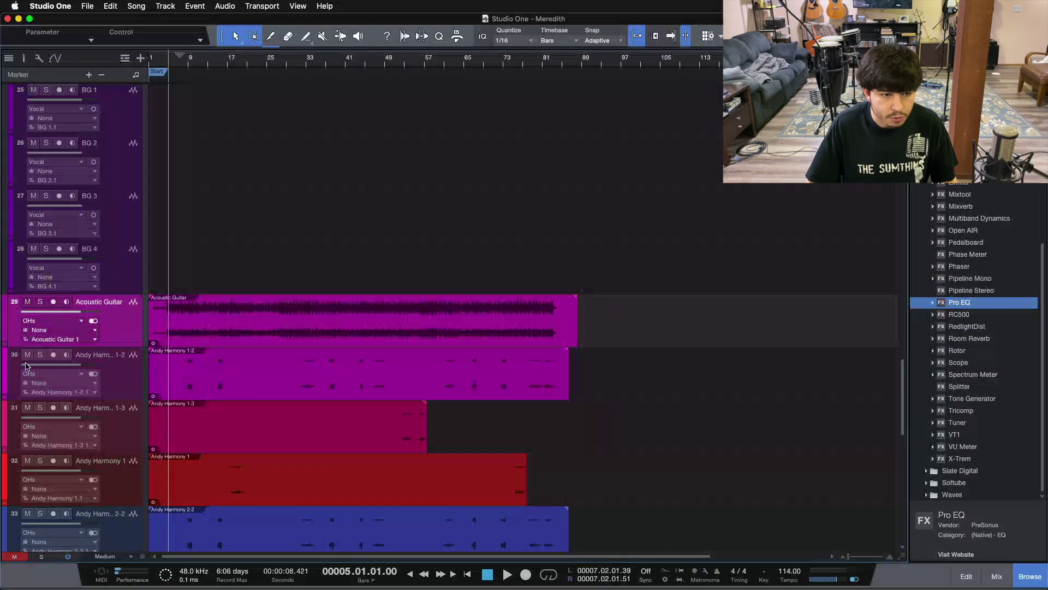
scroll(260, 245, up, 1)
scroll(260, 245, up, 2)
click(39, 418)
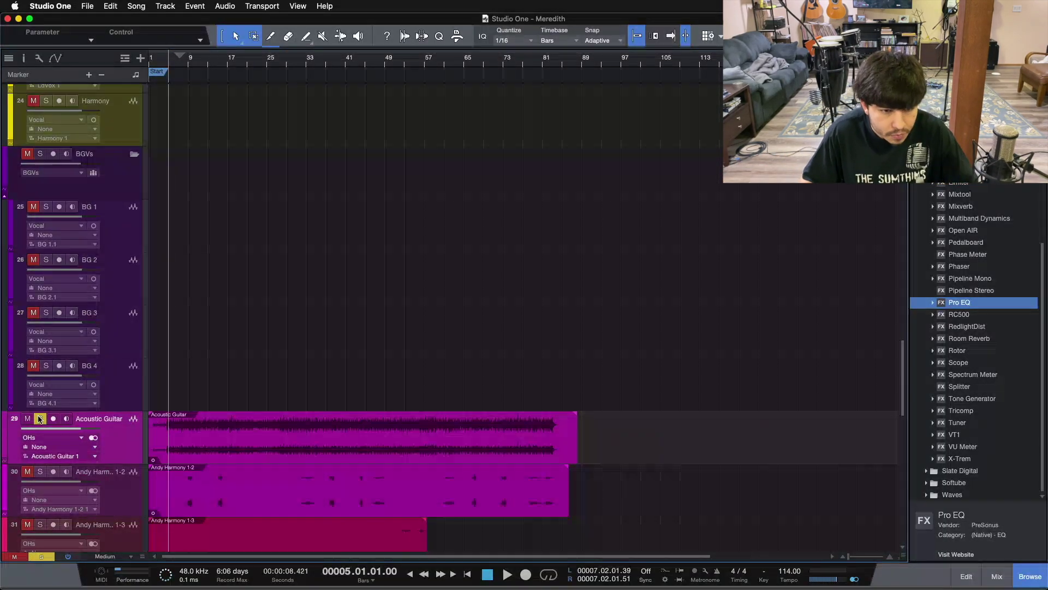
key(space)
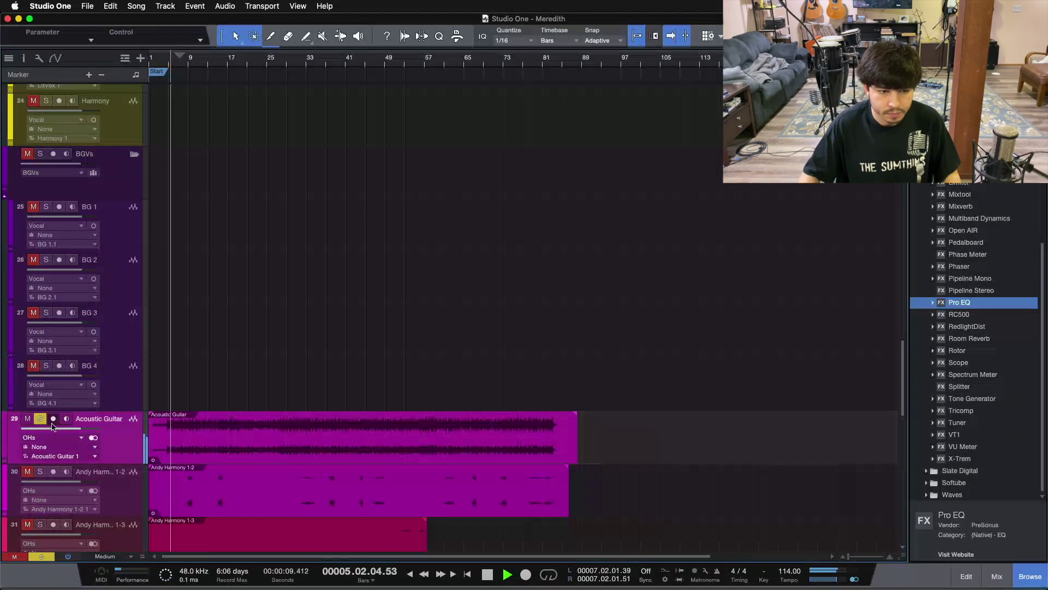
click(997, 576)
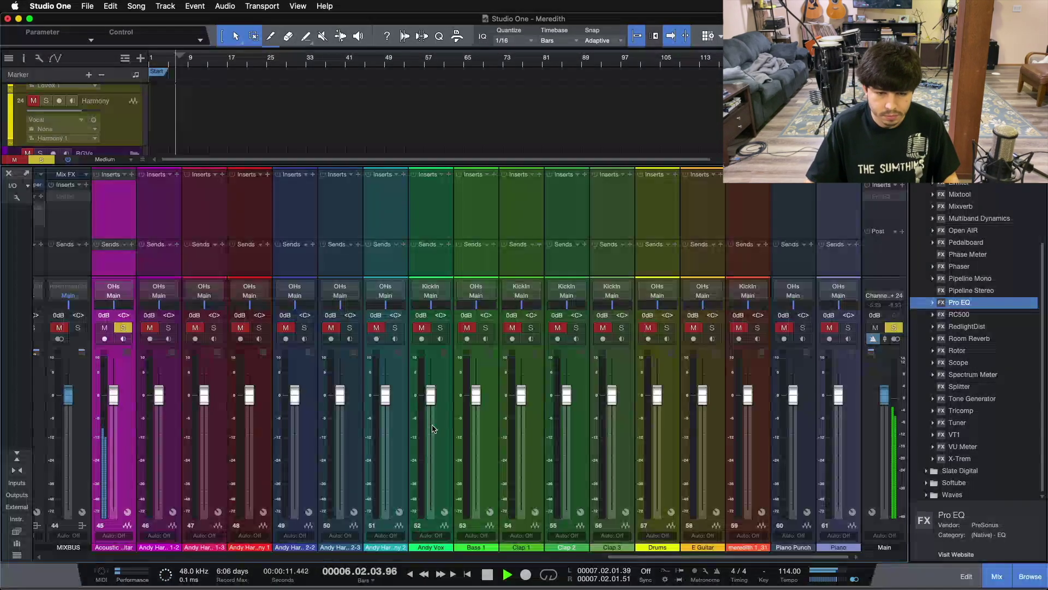
drag(715, 556, 612, 557)
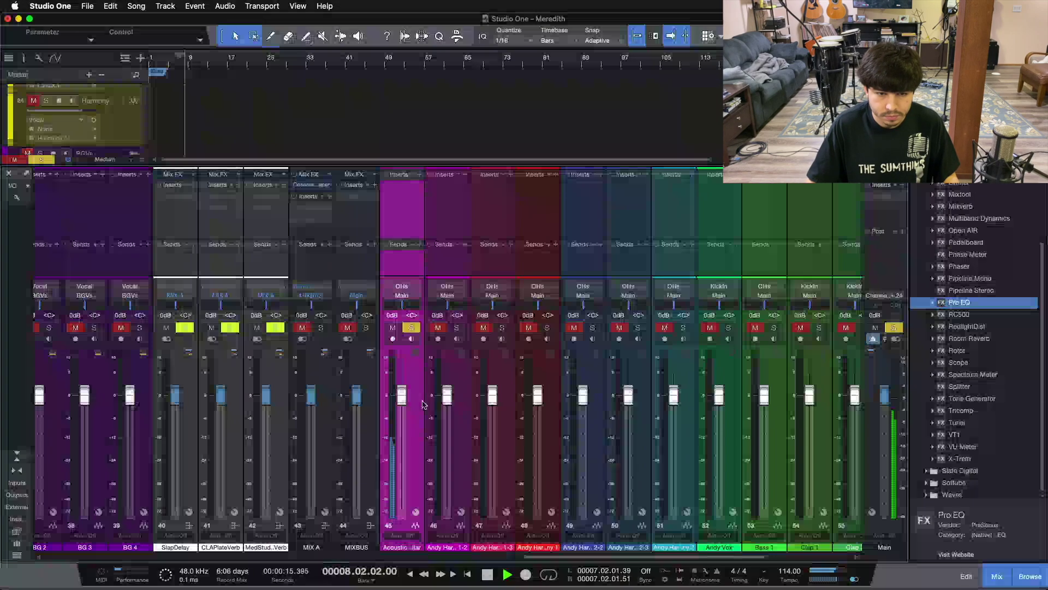
drag(401, 403, 401, 412)
key(F3)
Set all tracks to X-Large height and zoom in on the Acoustic Guitar waveform
scroll(90, 546, down, 5)
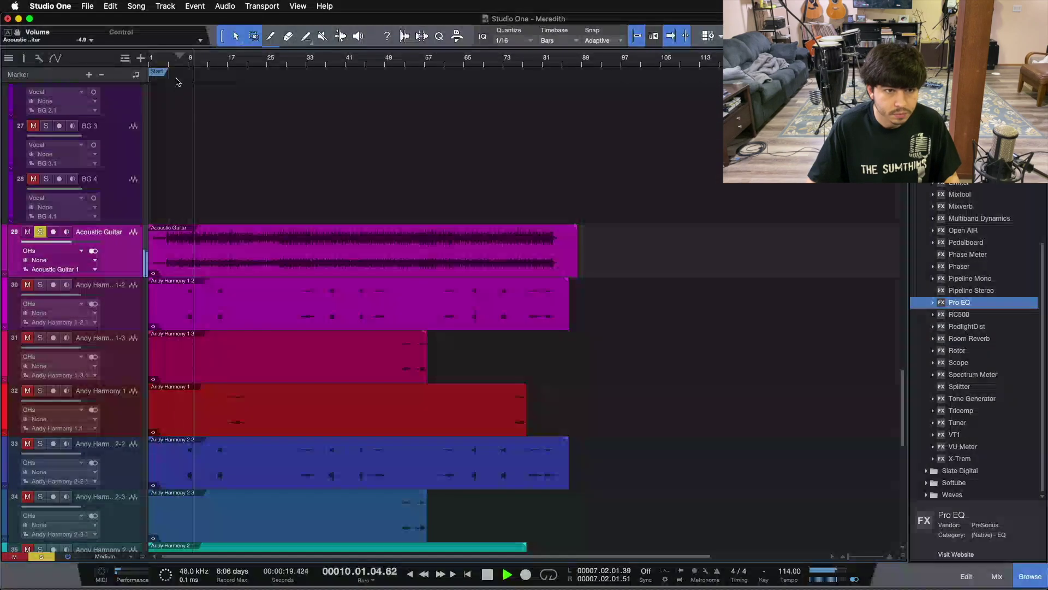
drag(184, 67, 477, 184)
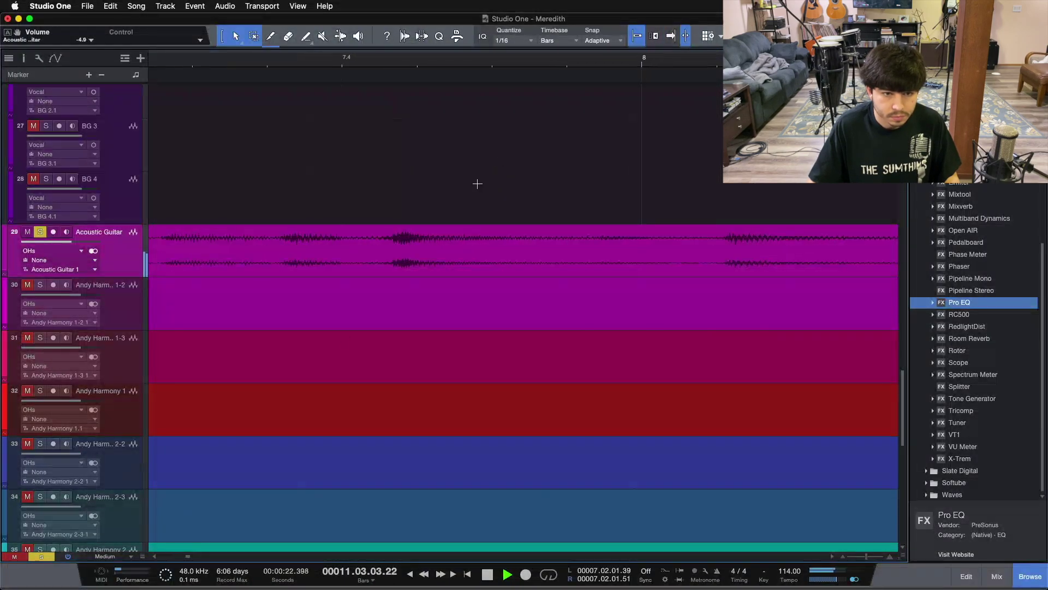
click(104, 556)
click(109, 542)
drag(421, 81, 566, 136)
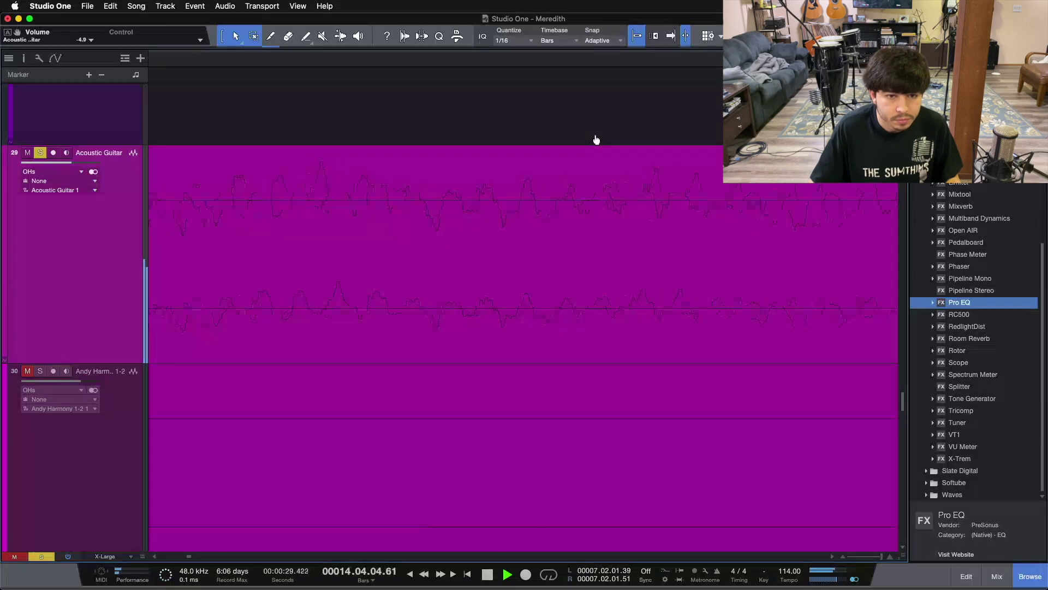
drag(597, 140, 551, 22)
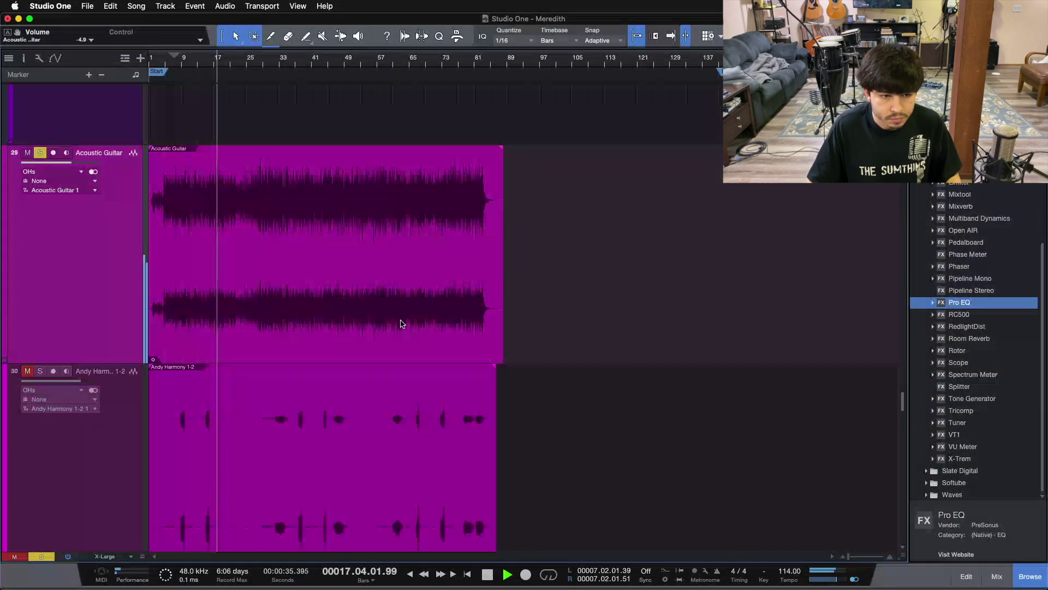
Return all tracks to Medium height and stop playback
scroll(401, 323, down, 3)
click(109, 554)
click(110, 521)
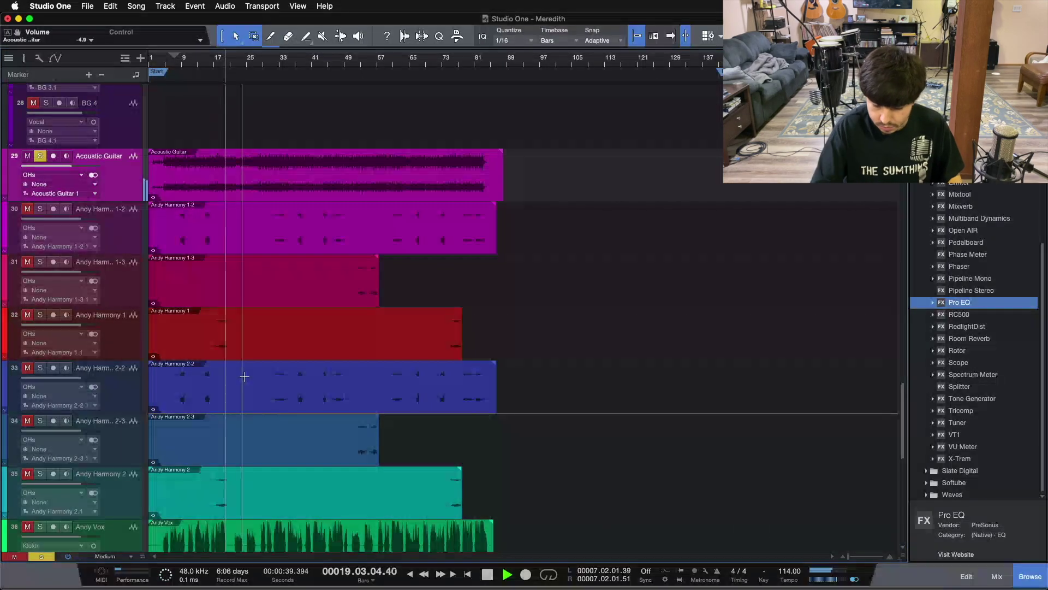
key(space)
key(f)
Move the song position back to bar 1 and select the Acoustic Guitar event
scroll(248, 453, up, 2)
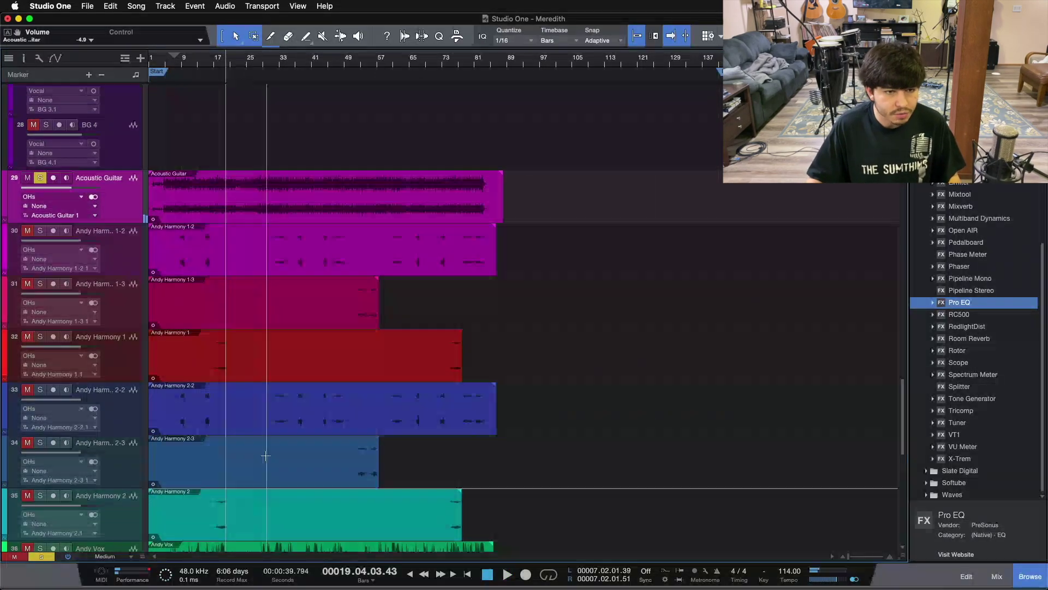
scroll(300, 344, up, 5)
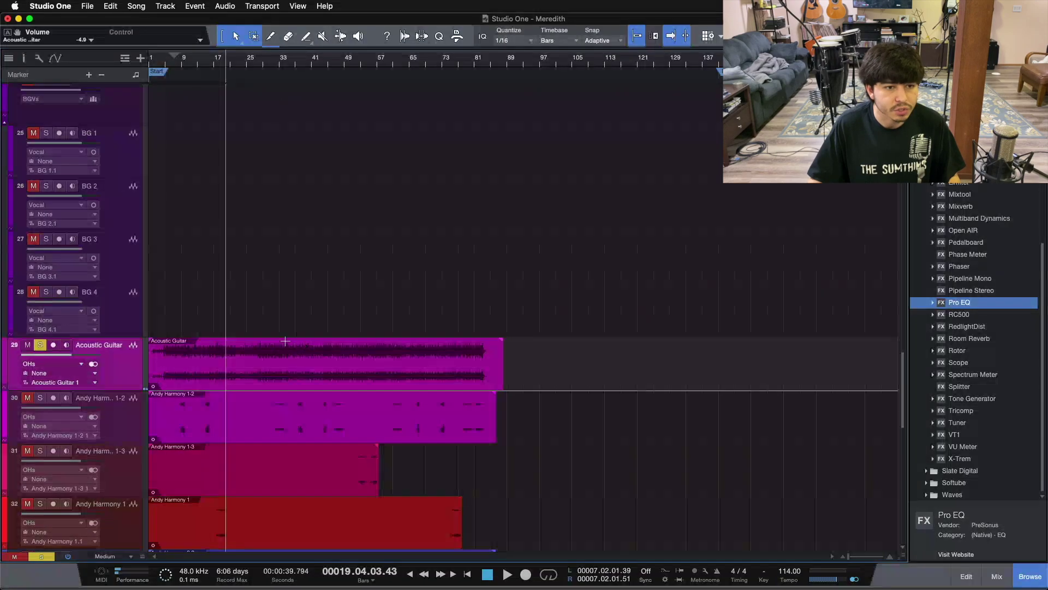
scroll(225, 322, up, 3)
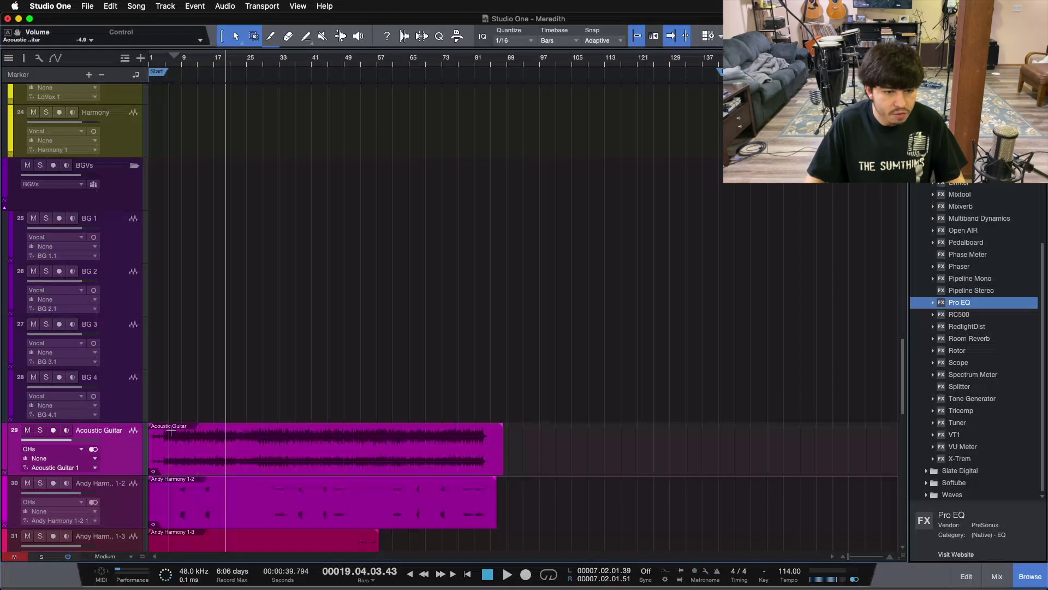
scroll(468, 295, down, 14)
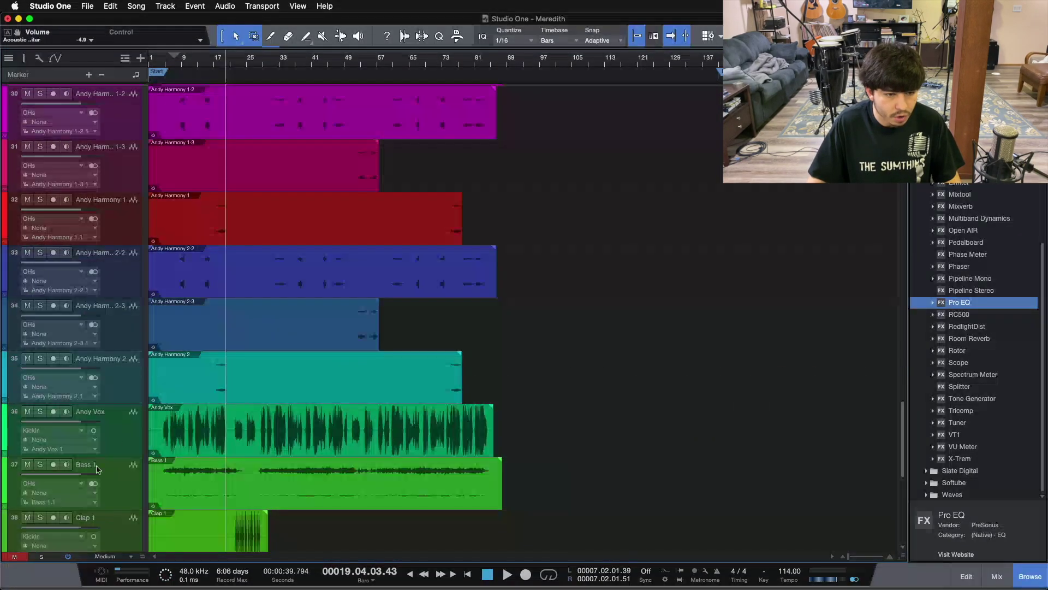
click(380, 445)
key(comma)
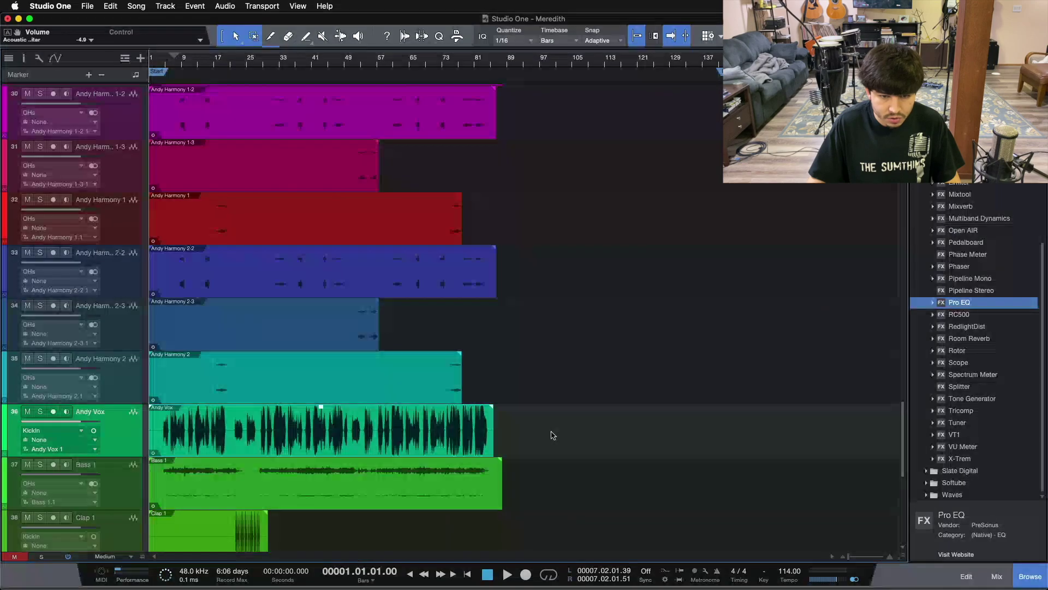
scroll(550, 434, down, 5)
scroll(339, 437, down, 5)
scroll(339, 439, up, 15)
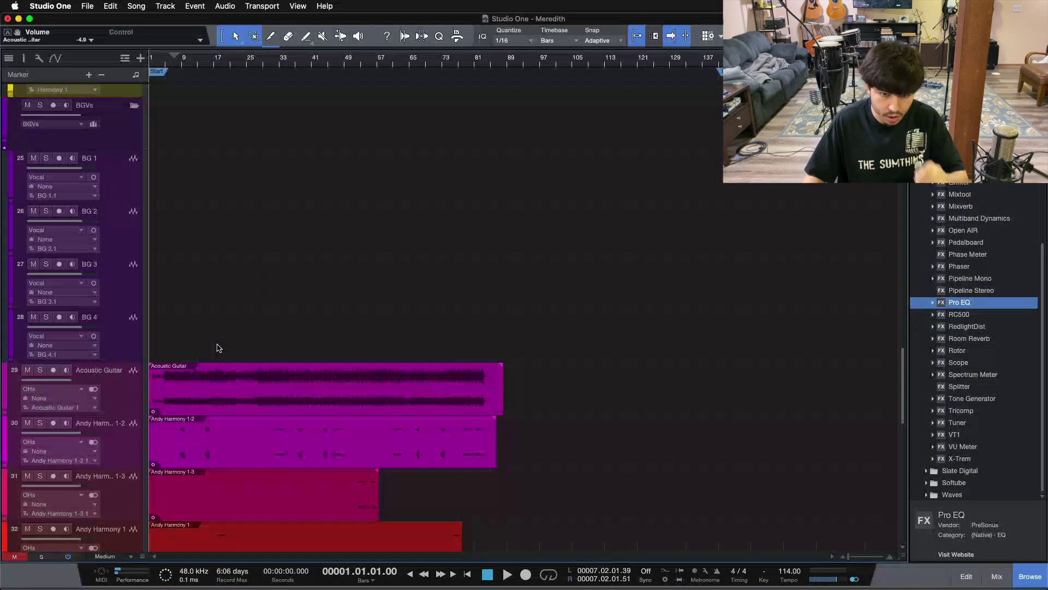
click(243, 397)
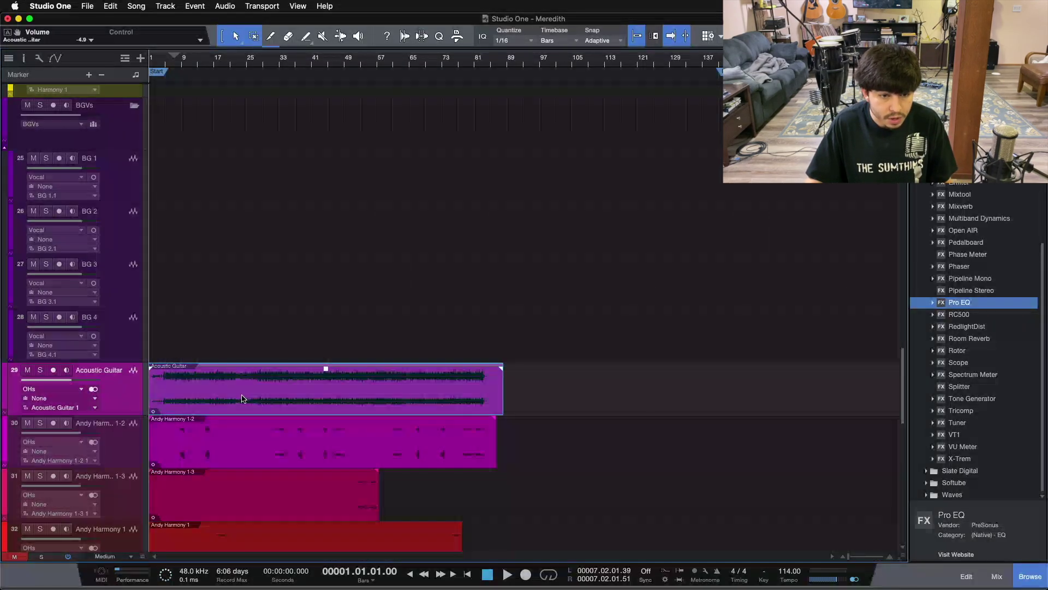
click(89, 6)
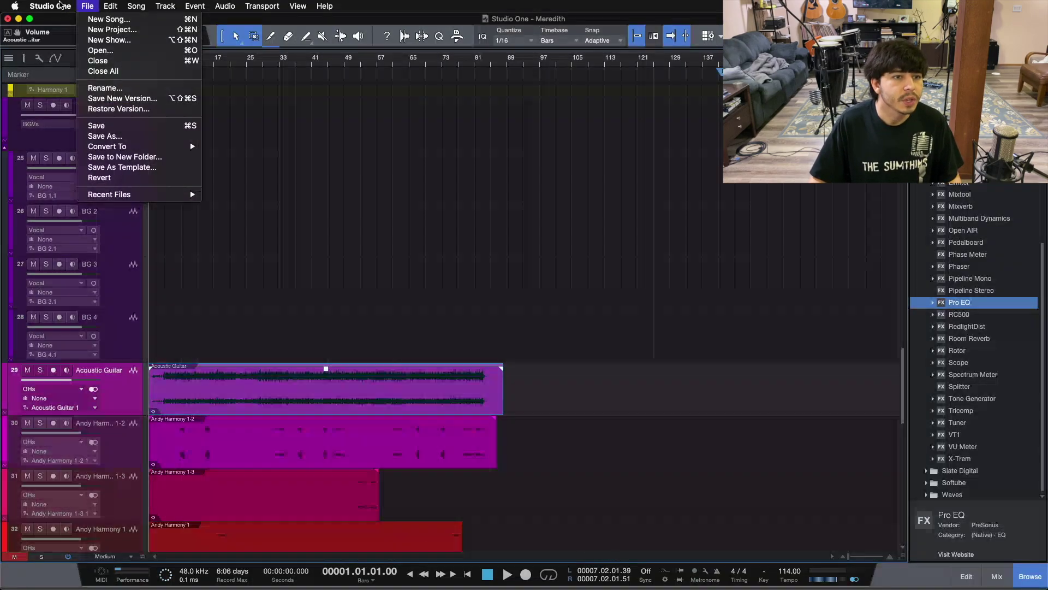
click(61, 6)
click(63, 48)
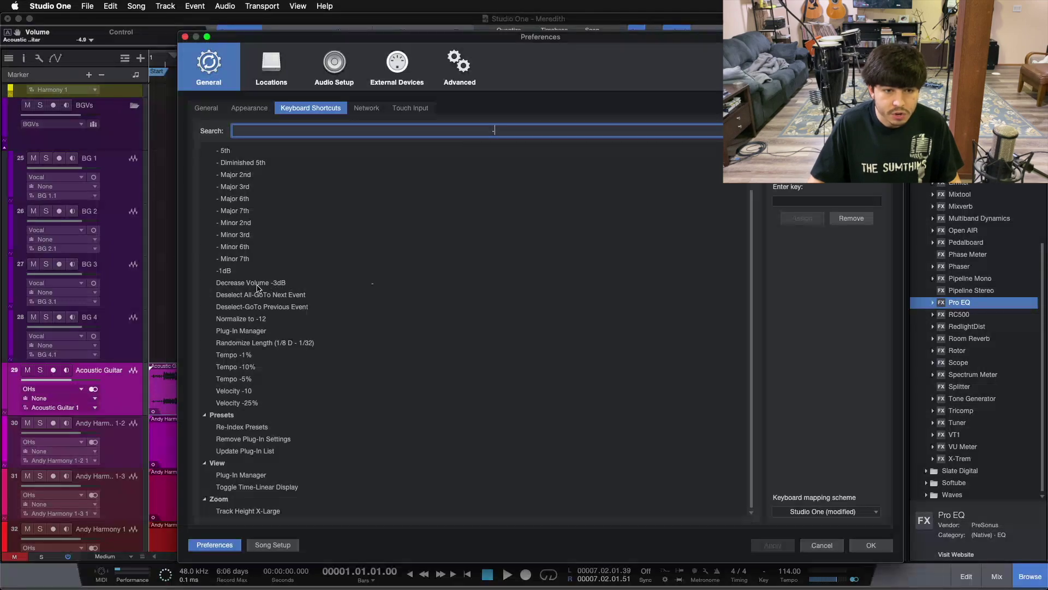
click(283, 284)
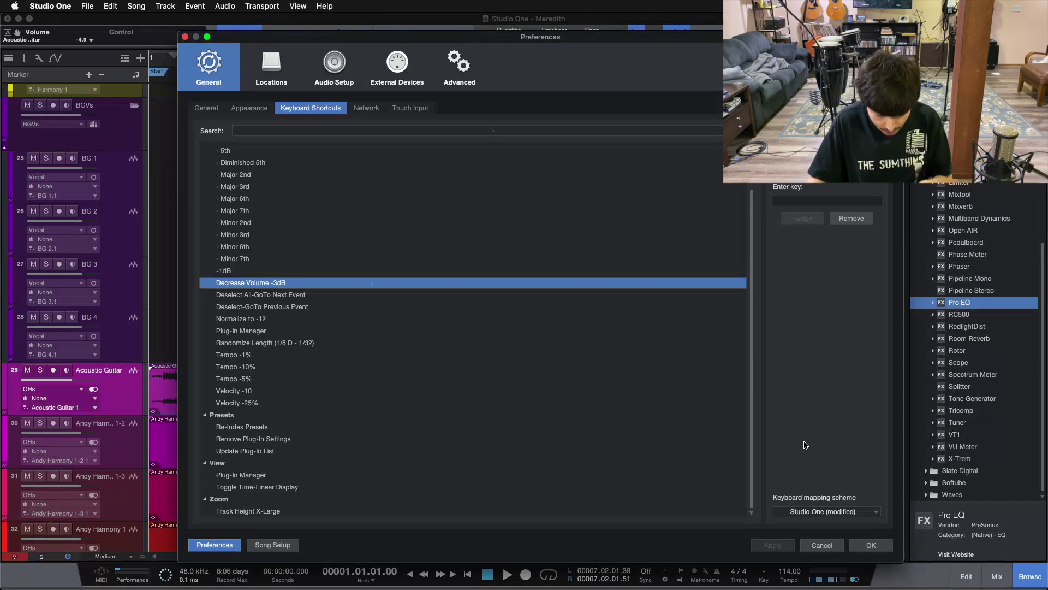
click(873, 545)
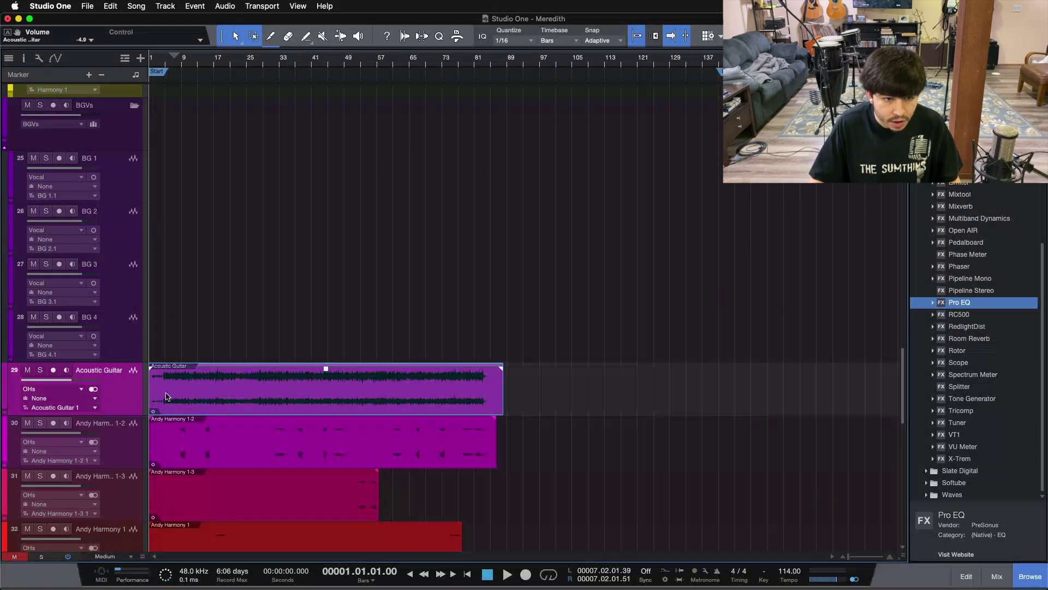
drag(158, 393, 161, 327)
click(131, 379)
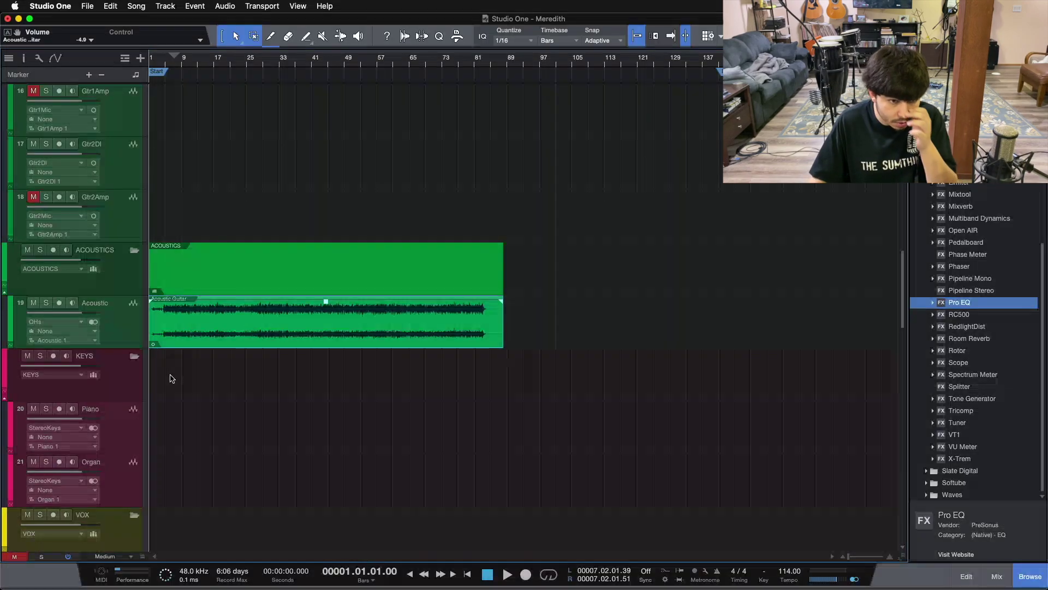
scroll(242, 404, down, 10)
scroll(242, 405, down, 4)
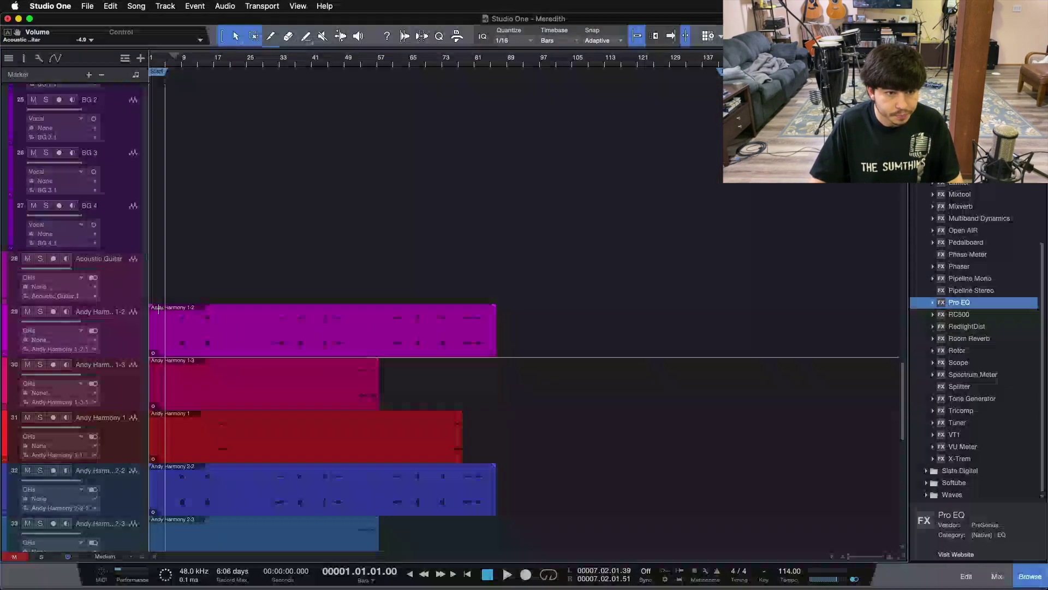
click(120, 292)
scroll(121, 262, up, 7)
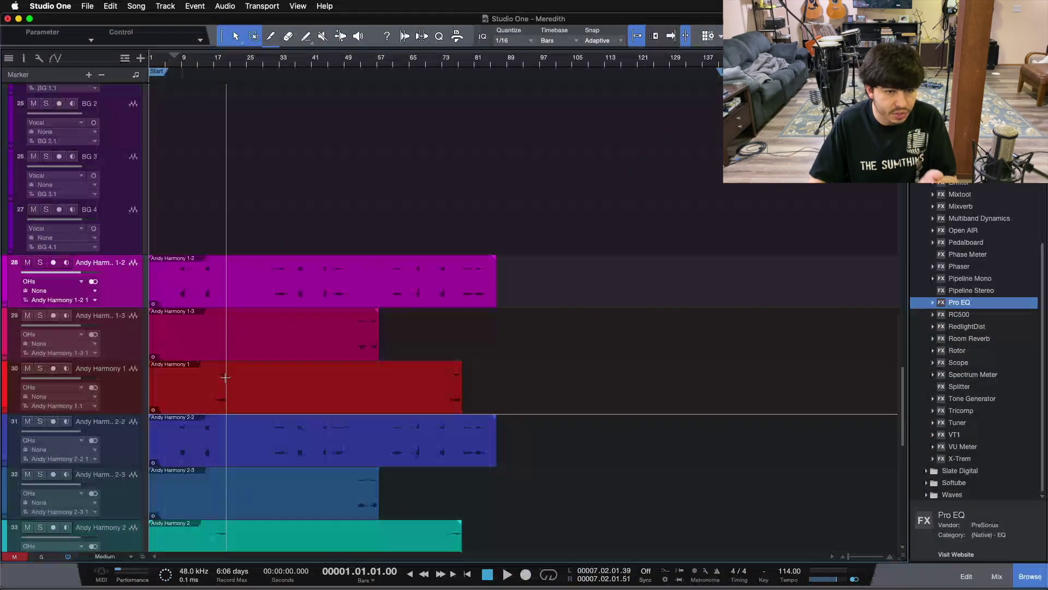
scroll(164, 382, up, 3)
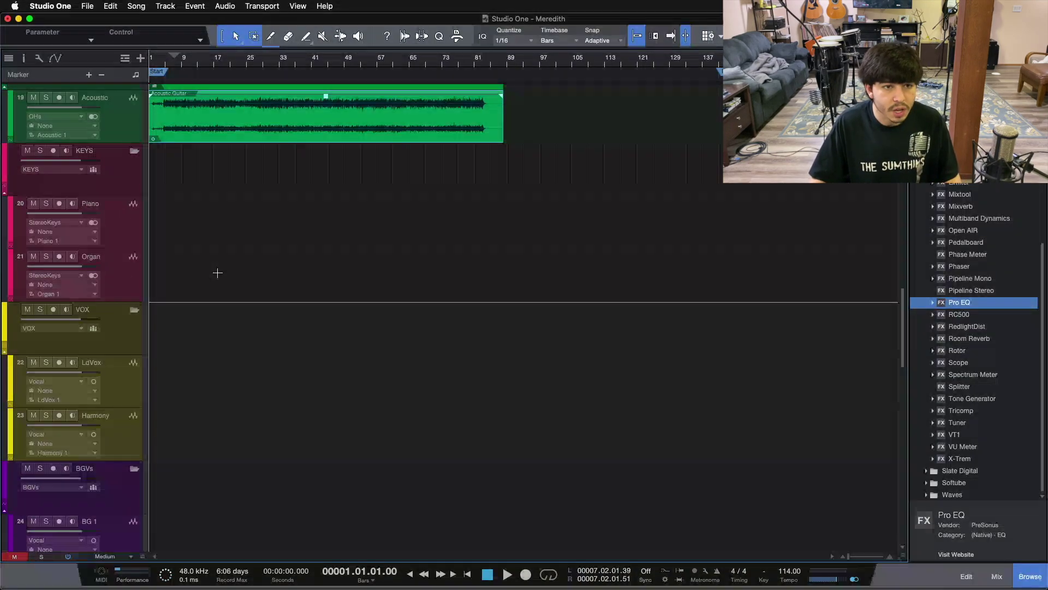
scroll(262, 286, down, 3)
scroll(262, 284, up, 5)
scroll(262, 285, down, 6)
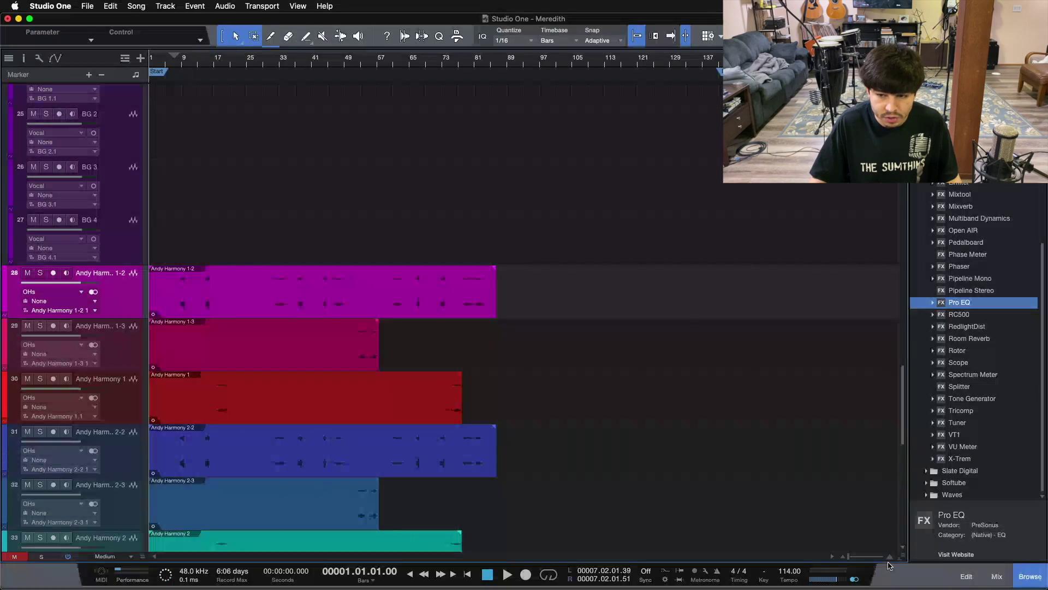
drag(900, 550, 901, 548)
click(264, 309)
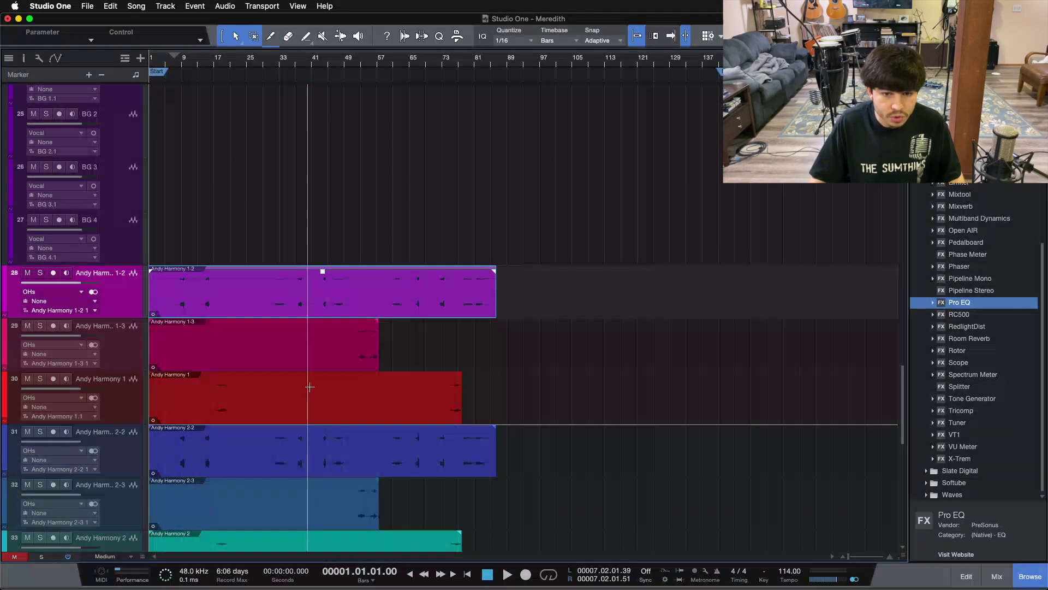
Move the six Andy Harmony tracks into the BGVs folder
click(208, 467)
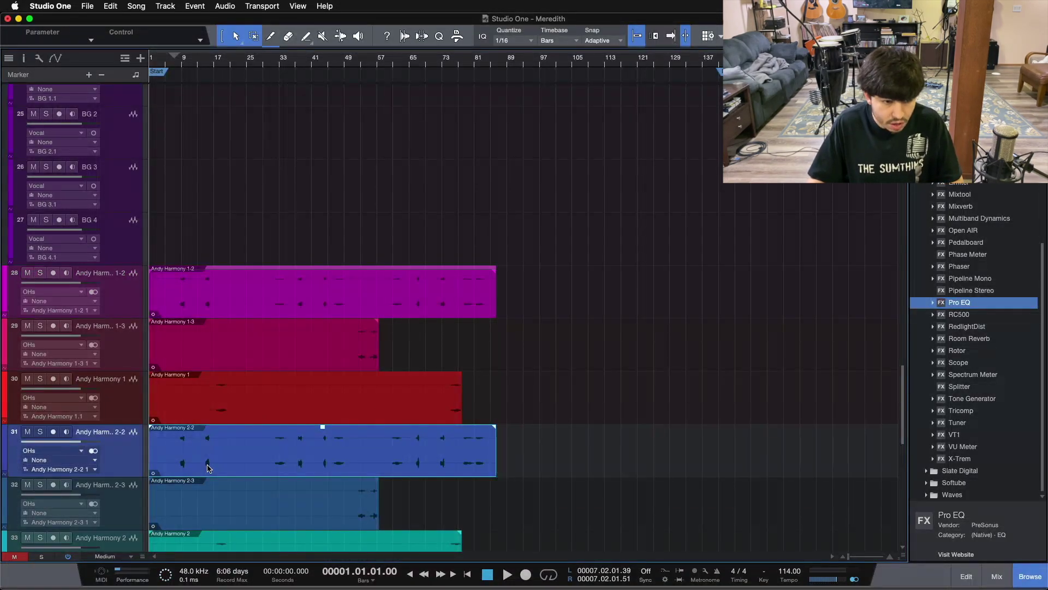
click(318, 519)
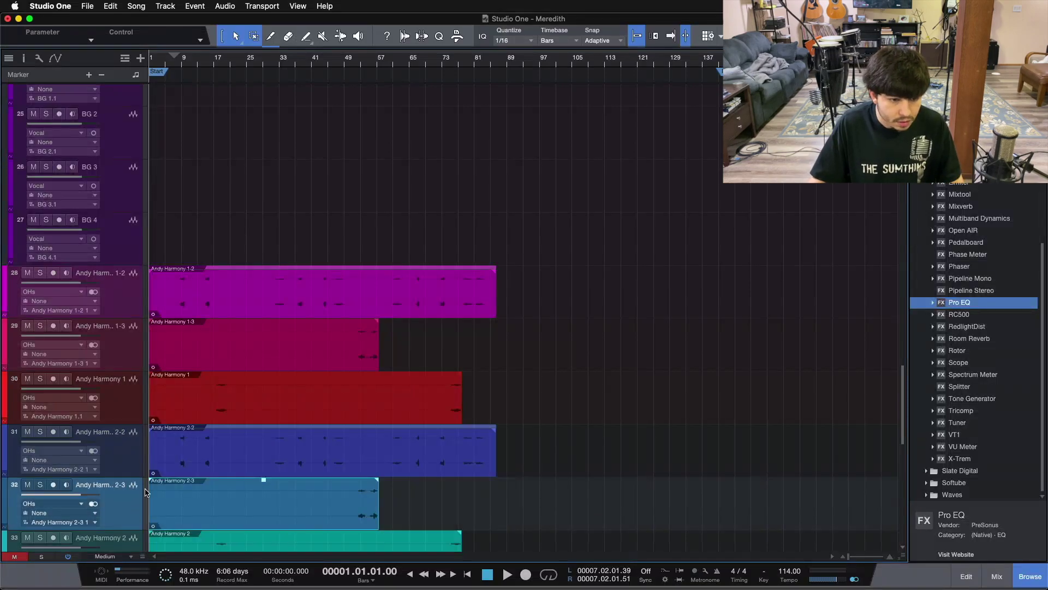
scroll(146, 491, down, 5)
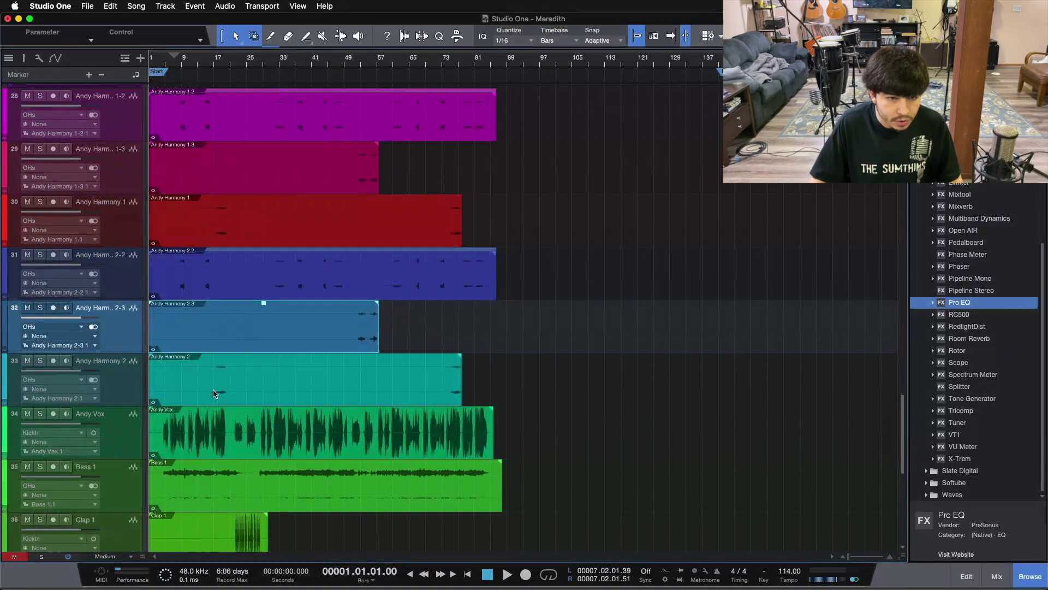
scroll(212, 398, up, 3)
click(129, 481)
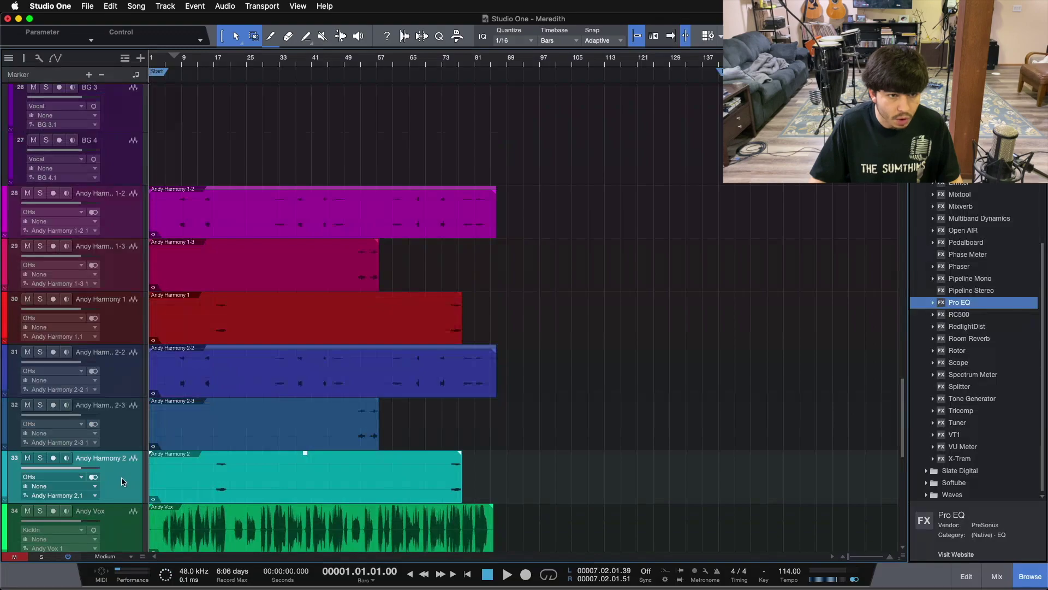
scroll(122, 480, up, 4)
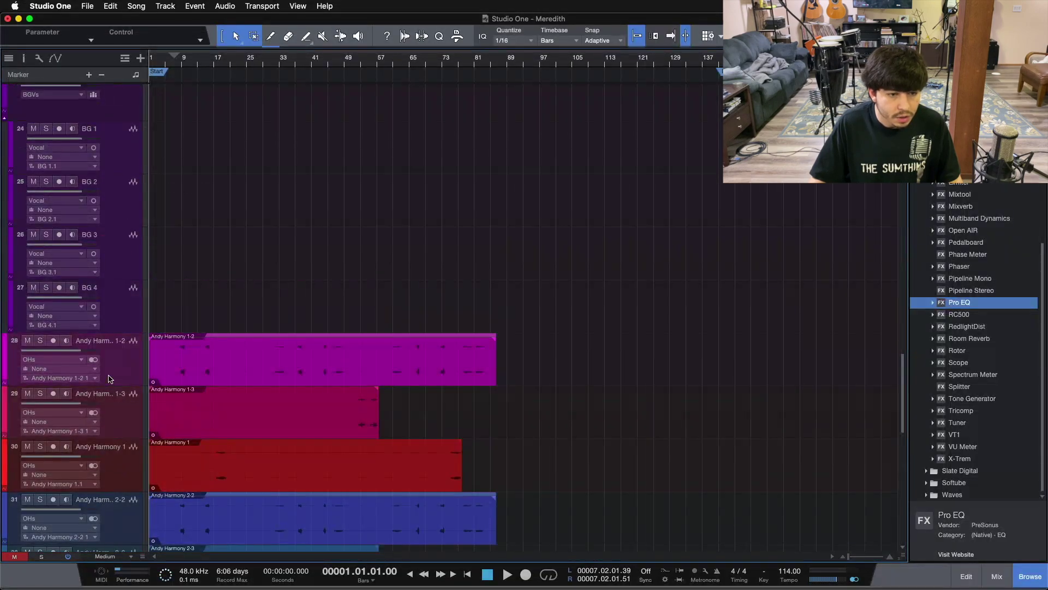
click(110, 378)
scroll(120, 409, down, 5)
scroll(125, 252, up, 4)
drag(126, 448, 127, 227)
scroll(125, 179, up, 4)
scroll(127, 227, down, 6)
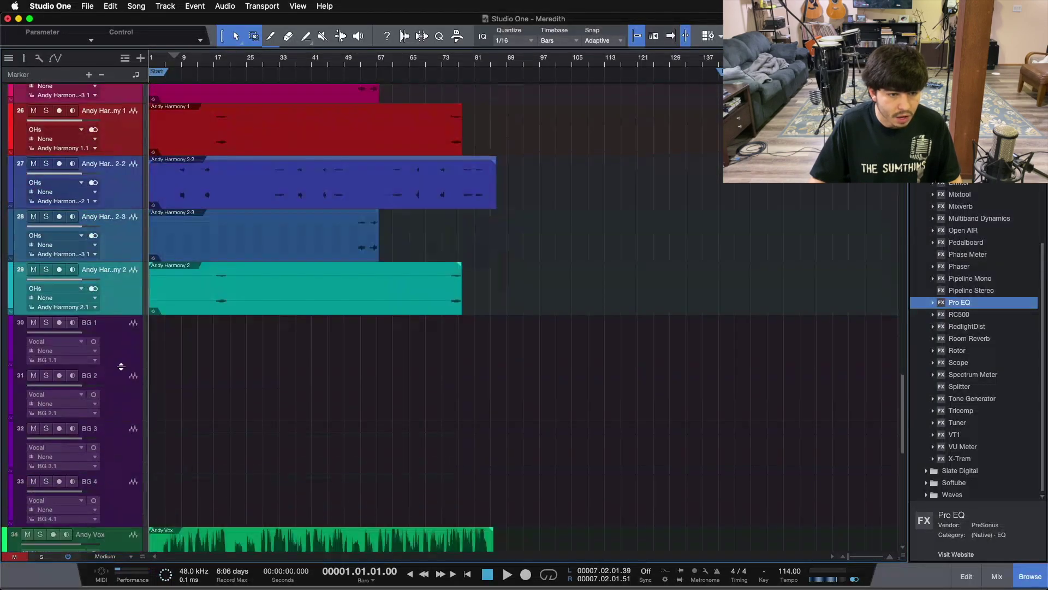
Remove the empty BG 1–4 tracks and colour the harmony tracks purple
click(122, 366)
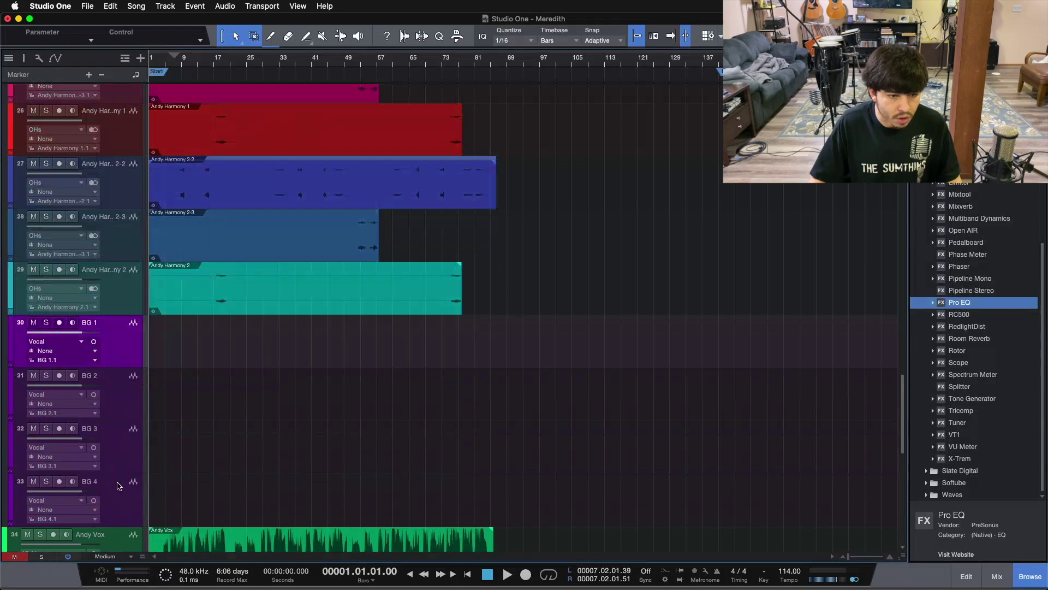
shift+click(118, 485)
drag(118, 483, 115, 419)
scroll(131, 377, up, 10)
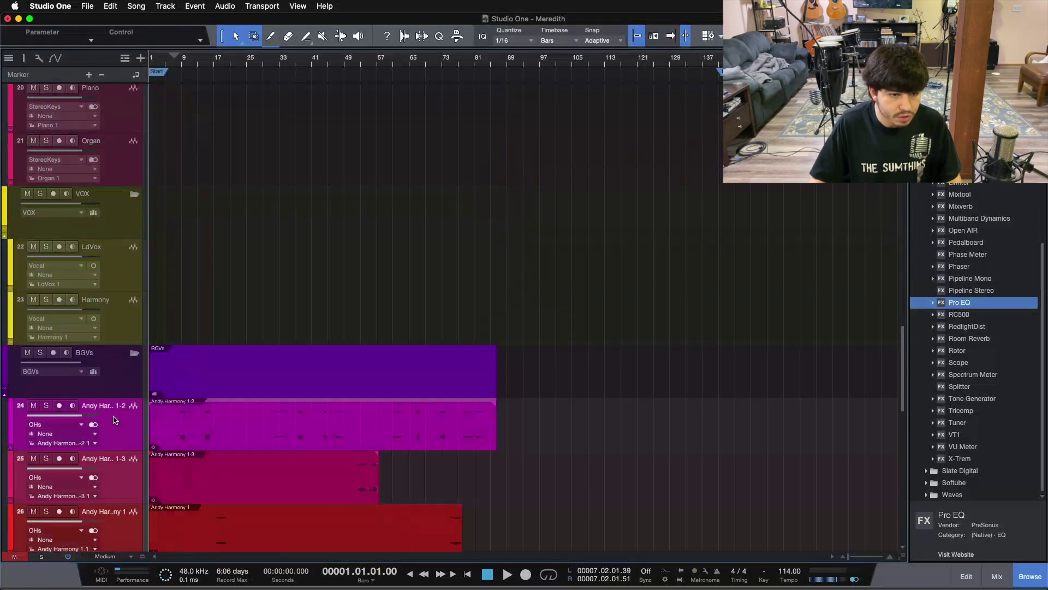
click(11, 429)
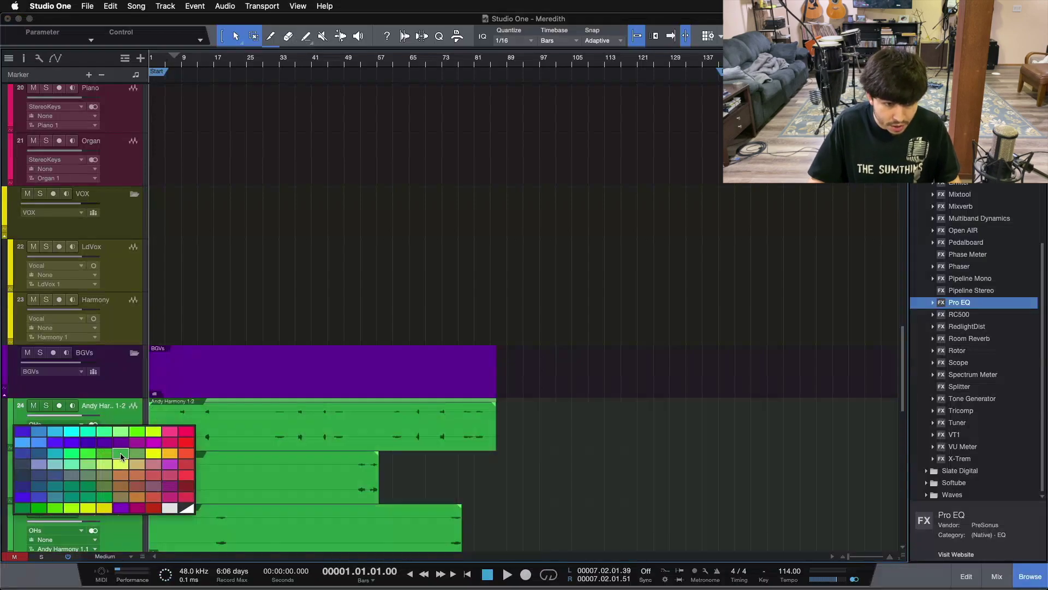
click(119, 441)
scroll(309, 389, down, 5)
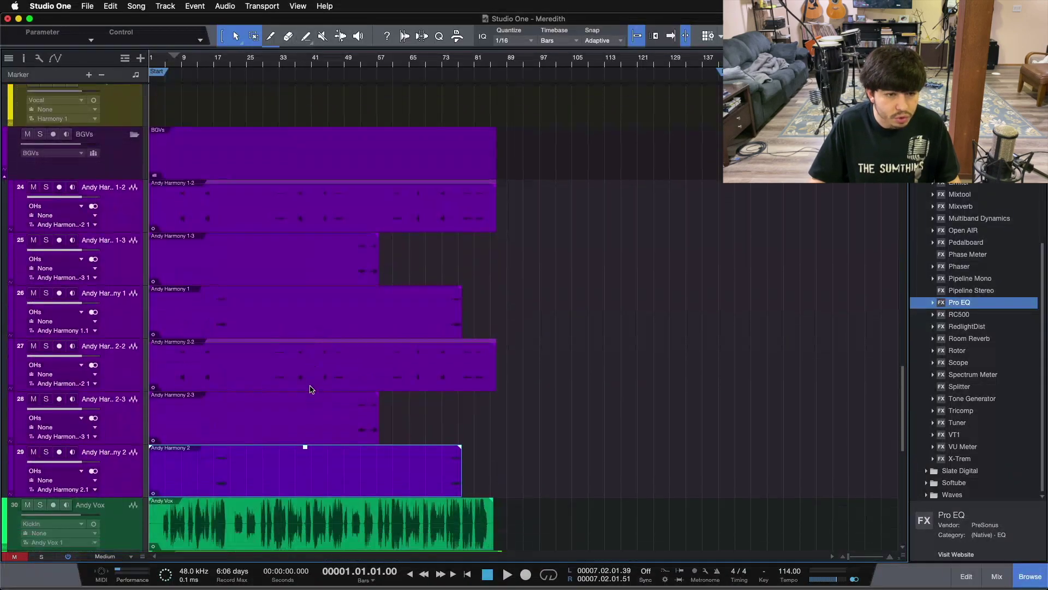
scroll(495, 382, down, 4)
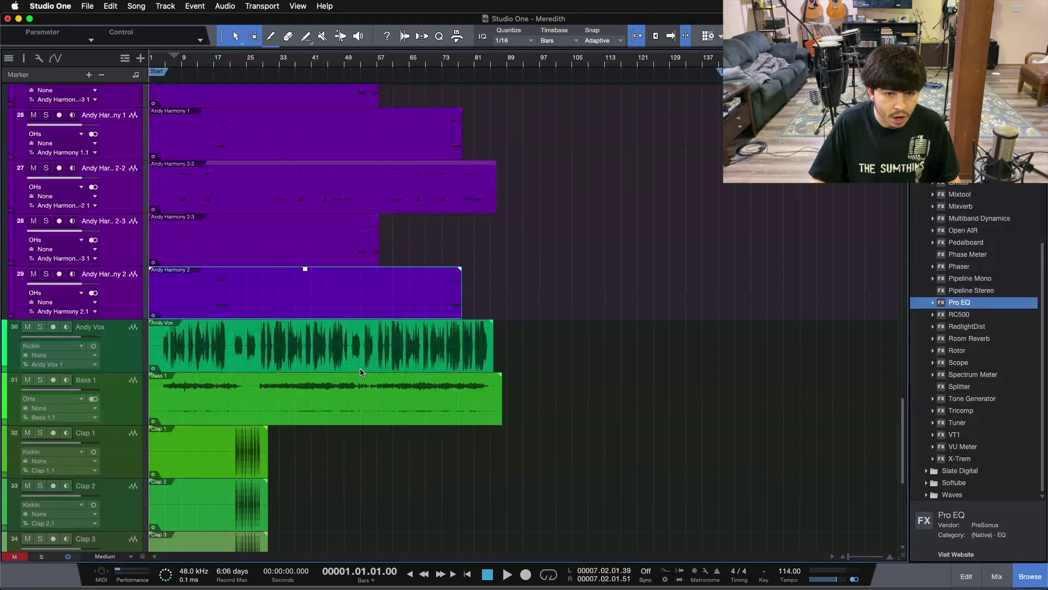
click(360, 370)
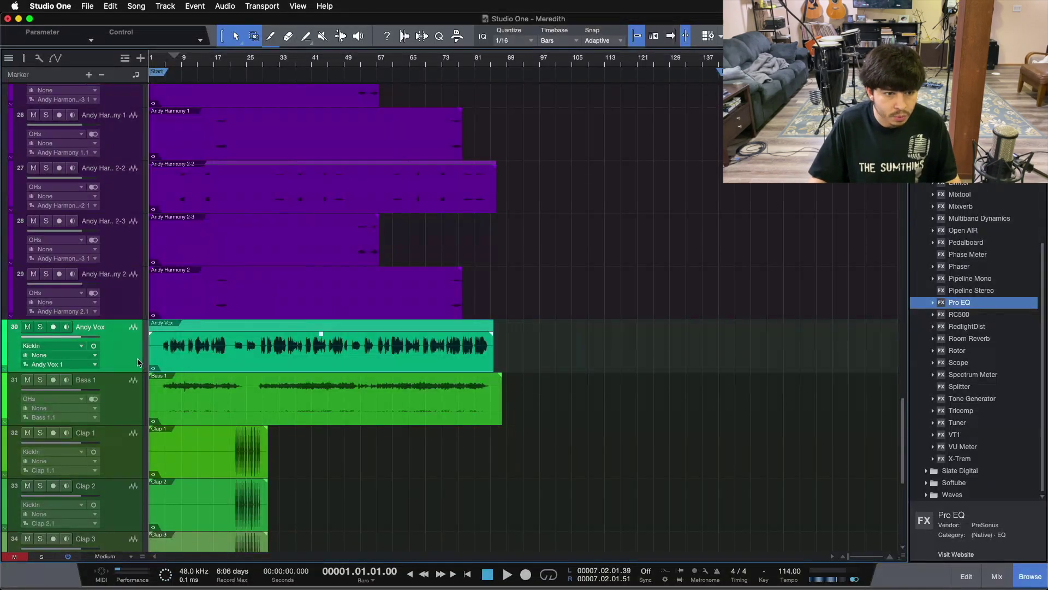
Move the Andy Vox audio onto LdVox and delete the empty Andy Vox track
drag(197, 364, 186, 266)
scroll(126, 327, down, 5)
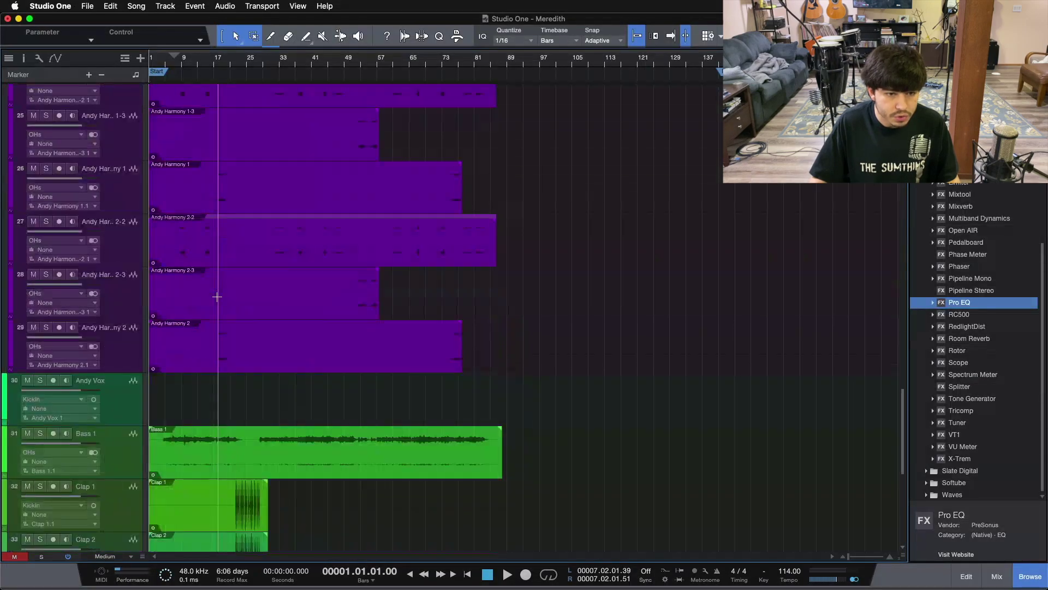
click(124, 366)
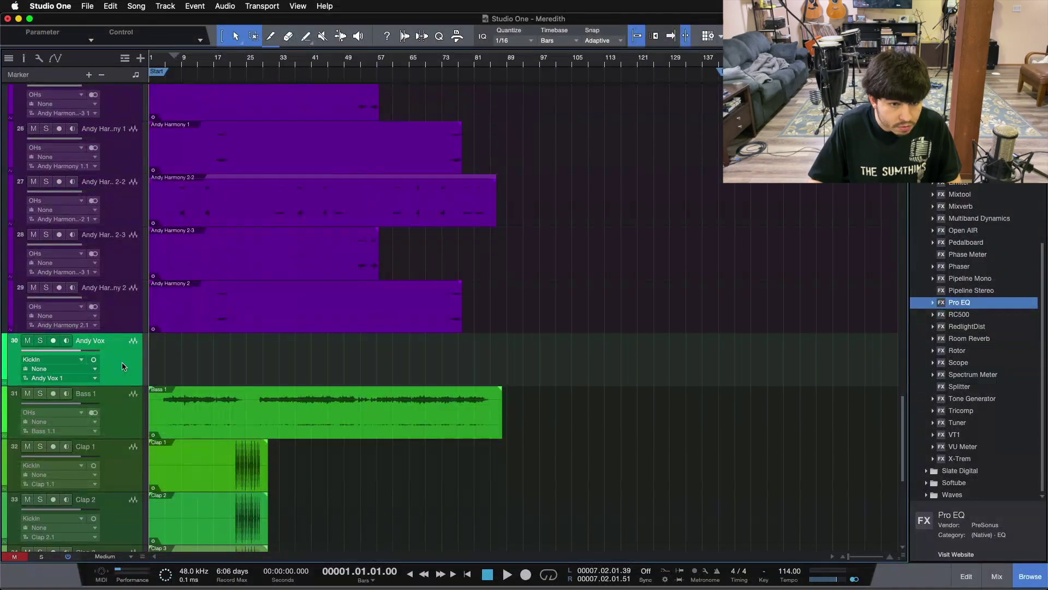
key(Delete)
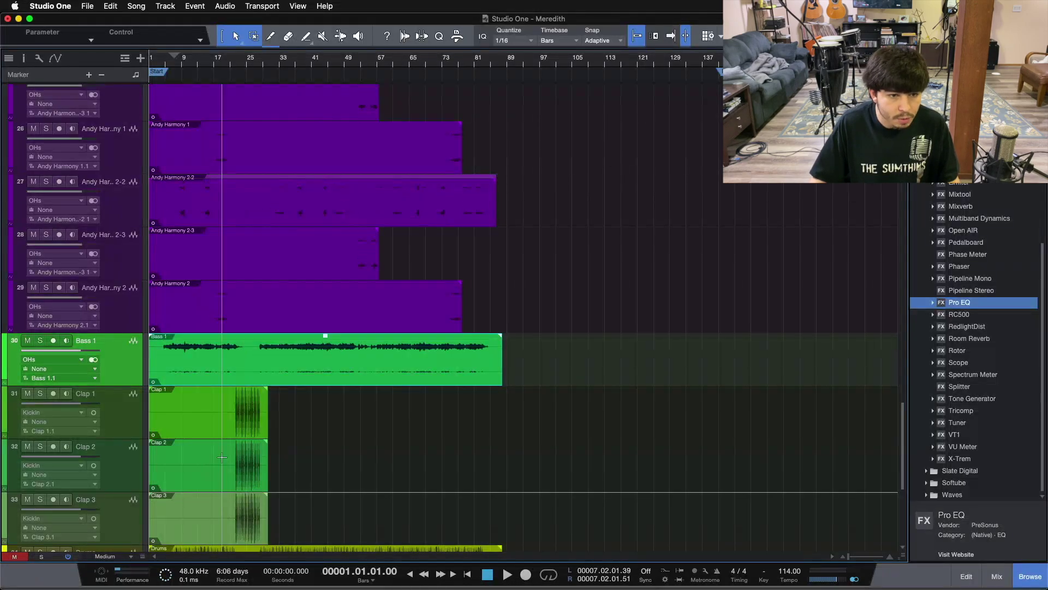
Solo Bass 1 and play it from bar 5, toggling mono on and off
click(163, 65)
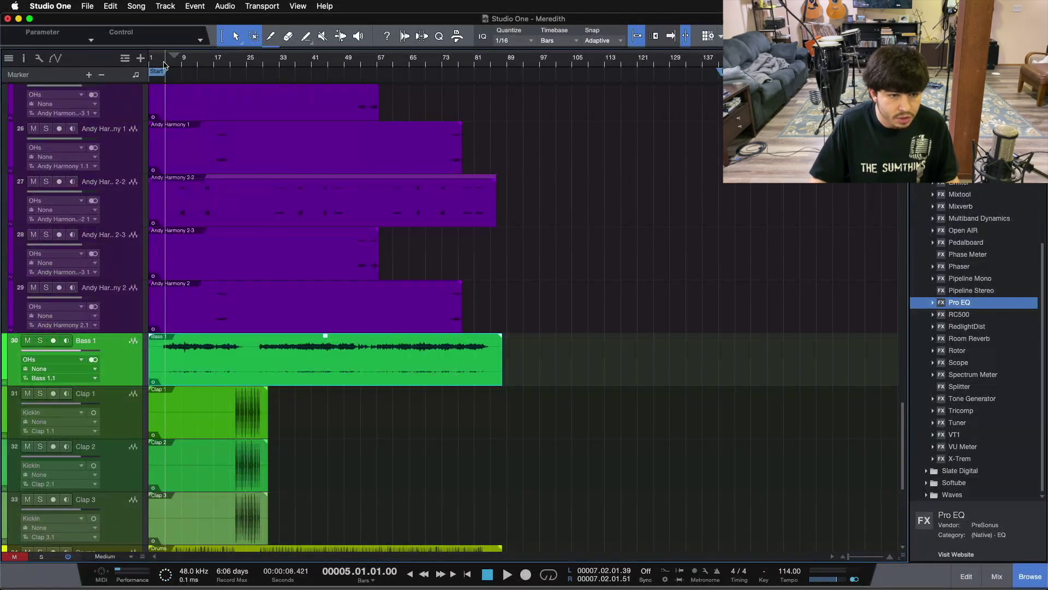
key(s)
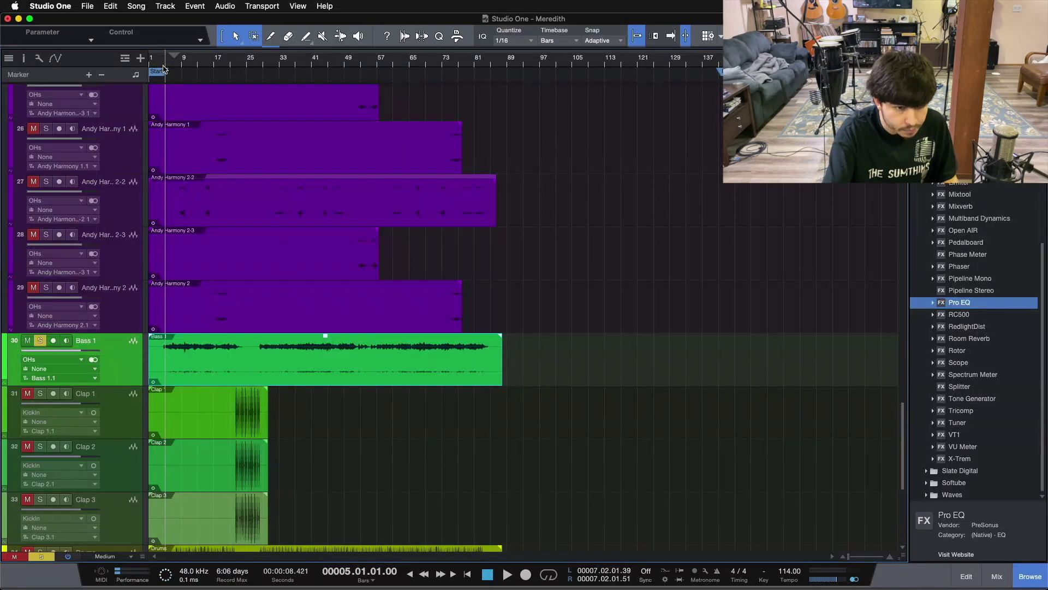
key(space)
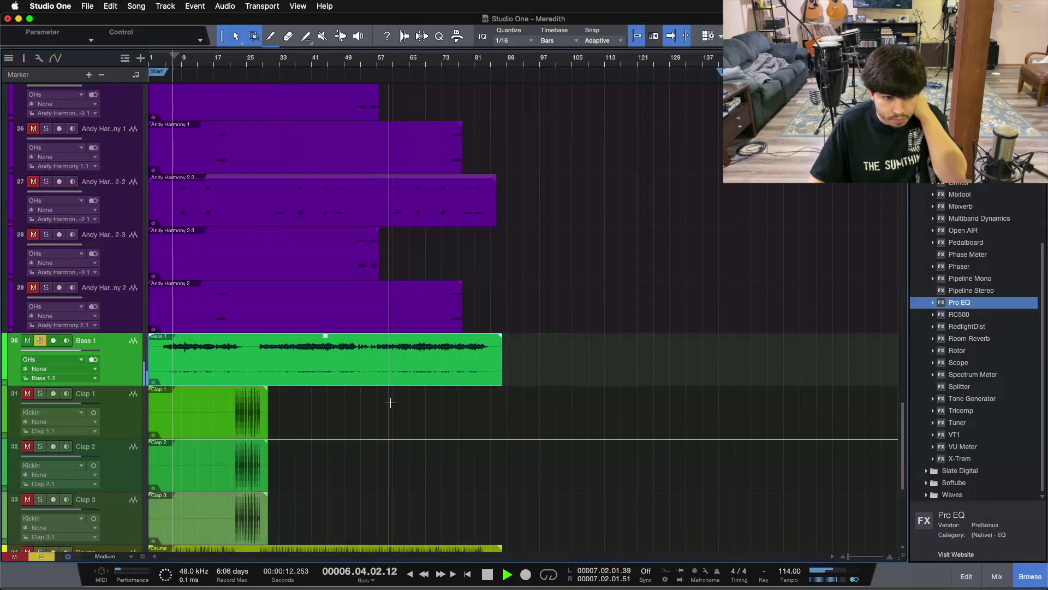
click(93, 360)
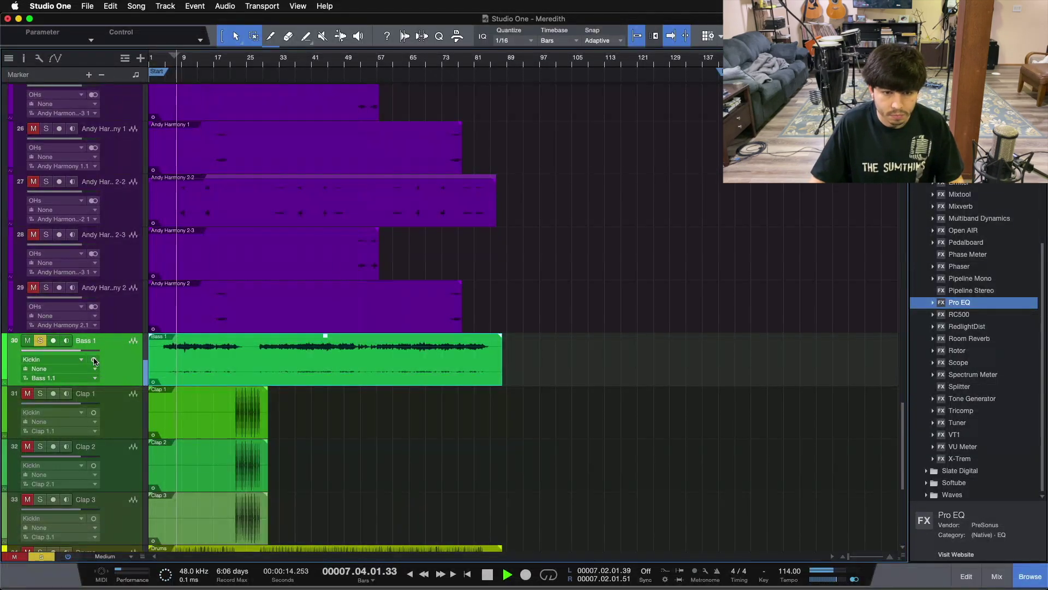
click(93, 360)
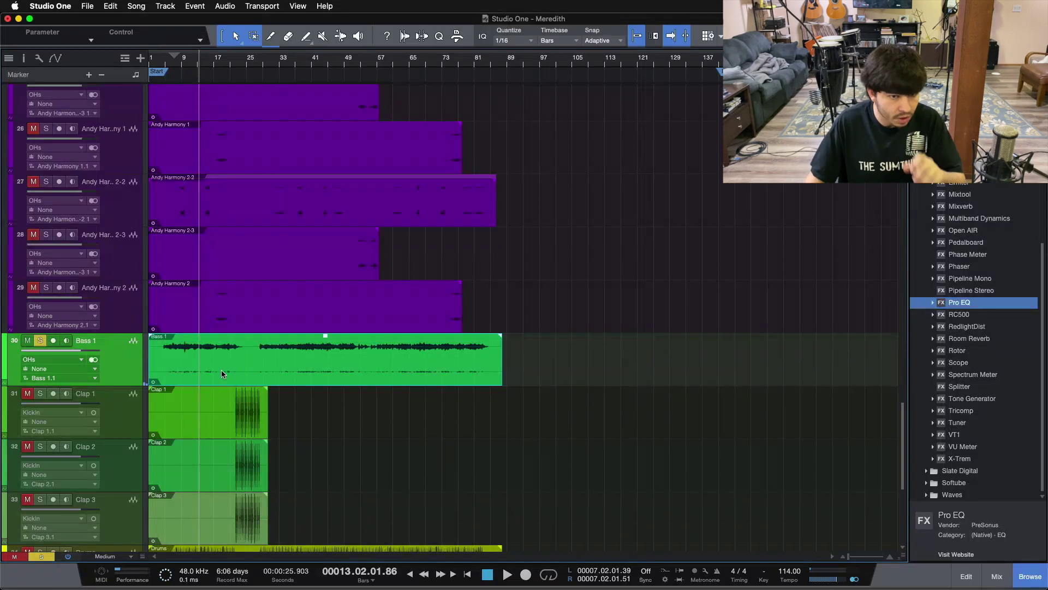
Move the Bass 1 audio onto BassDI and delete the leftover Bass 1 track
drag(222, 369, 177, 209)
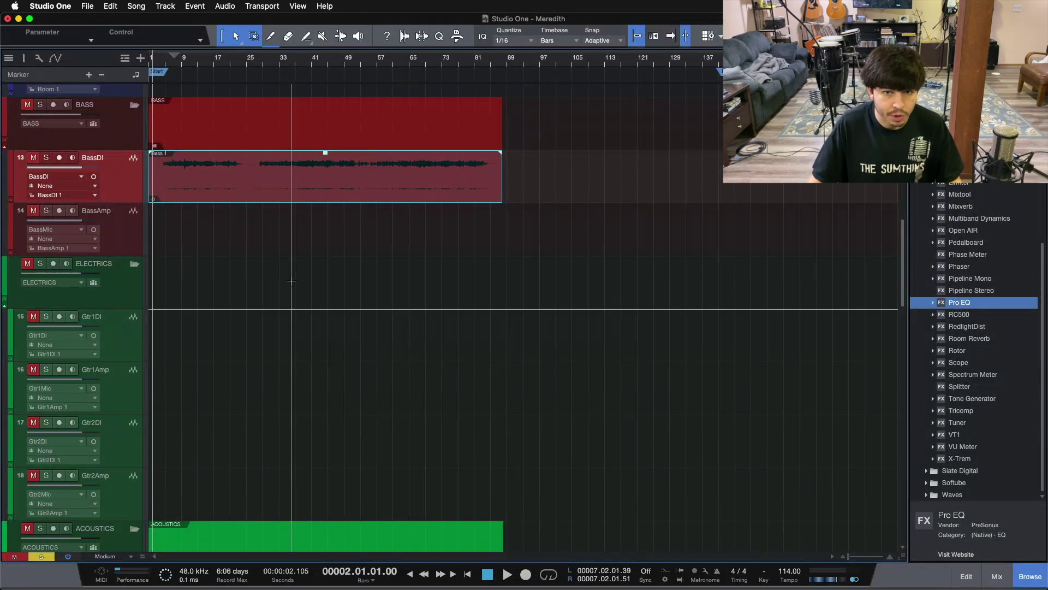
scroll(247, 351, down, 5)
scroll(248, 351, down, 15)
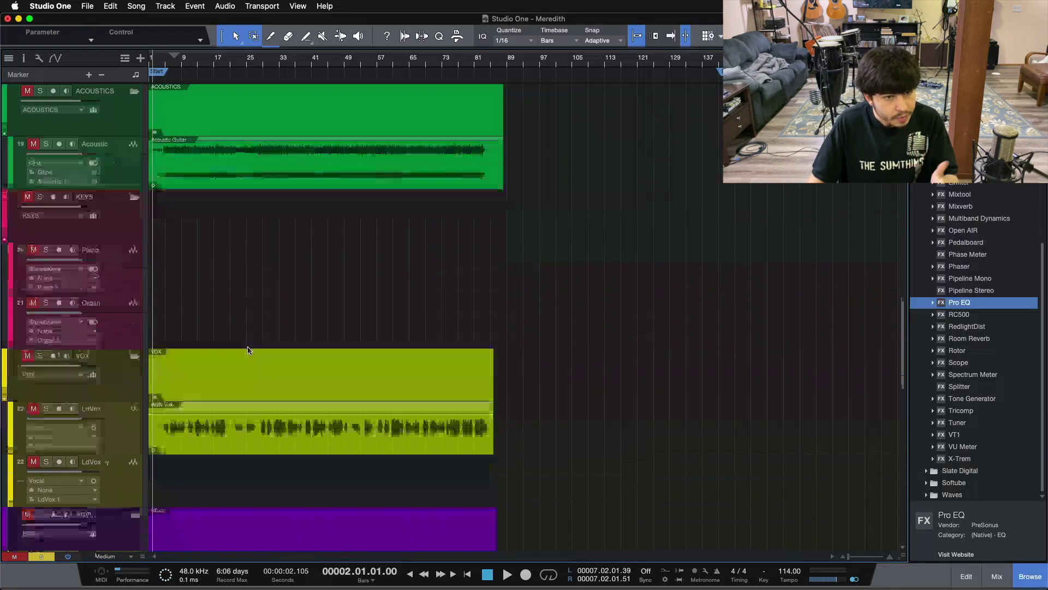
scroll(248, 351, up, 3)
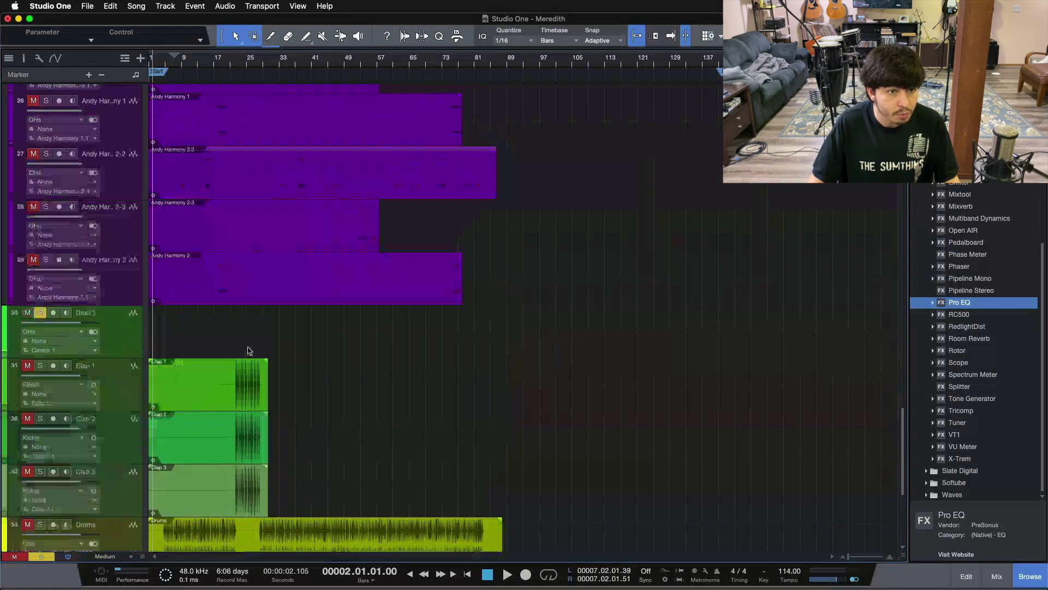
click(131, 332)
key(Delete)
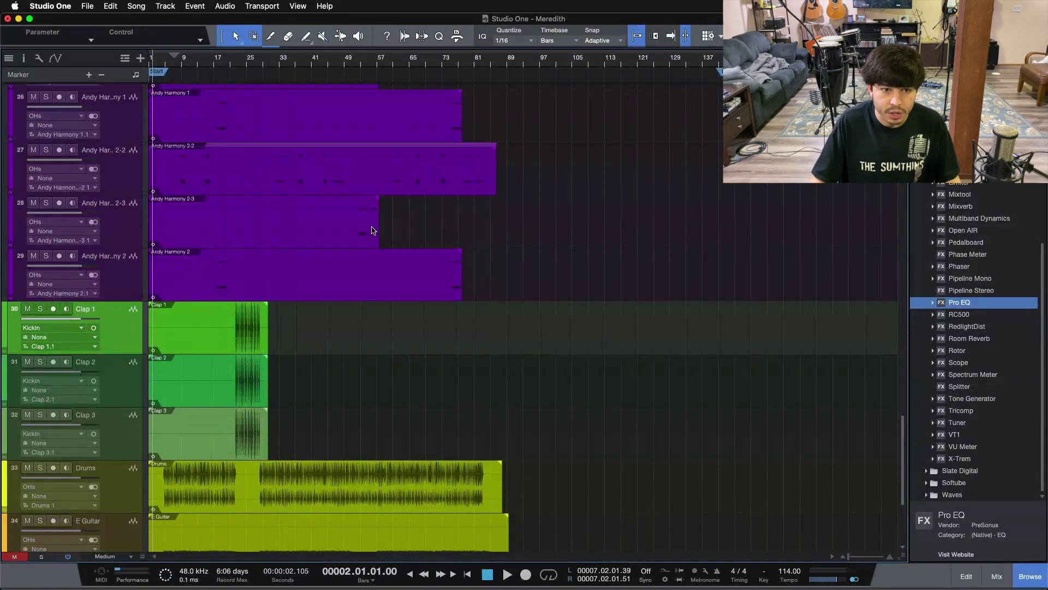
Return to the song start and switch the BassDI track to mono
scroll(281, 366, up, 3)
scroll(282, 365, up, 15)
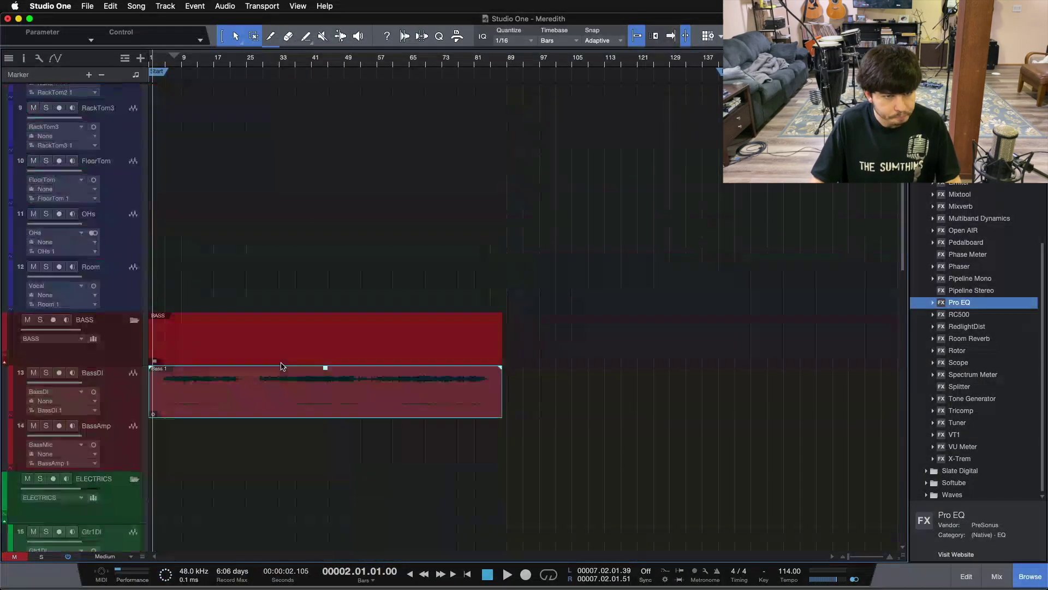
click(321, 383)
key(comma)
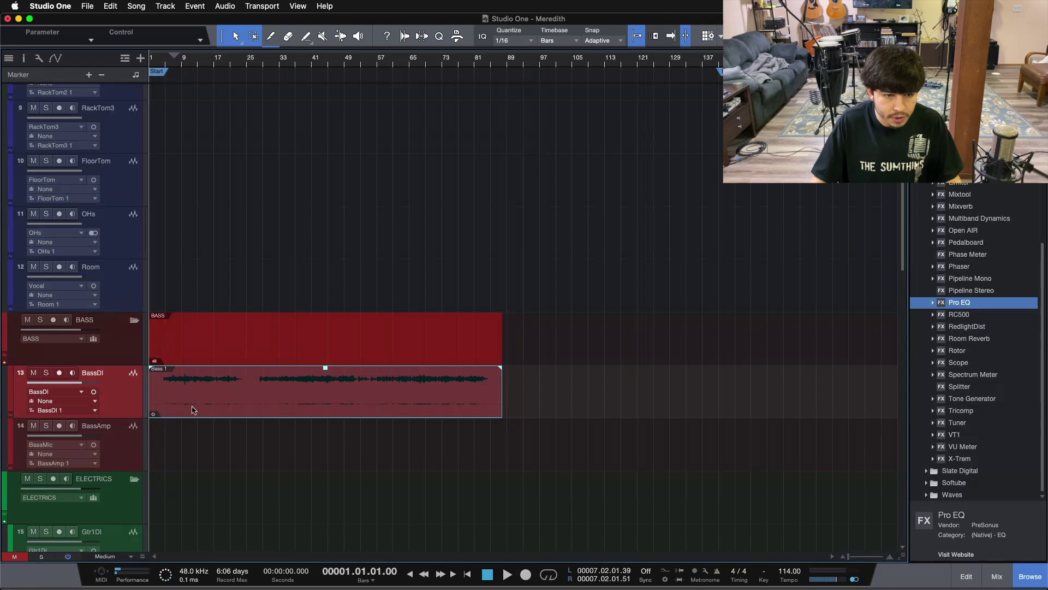
drag(276, 398, 209, 404)
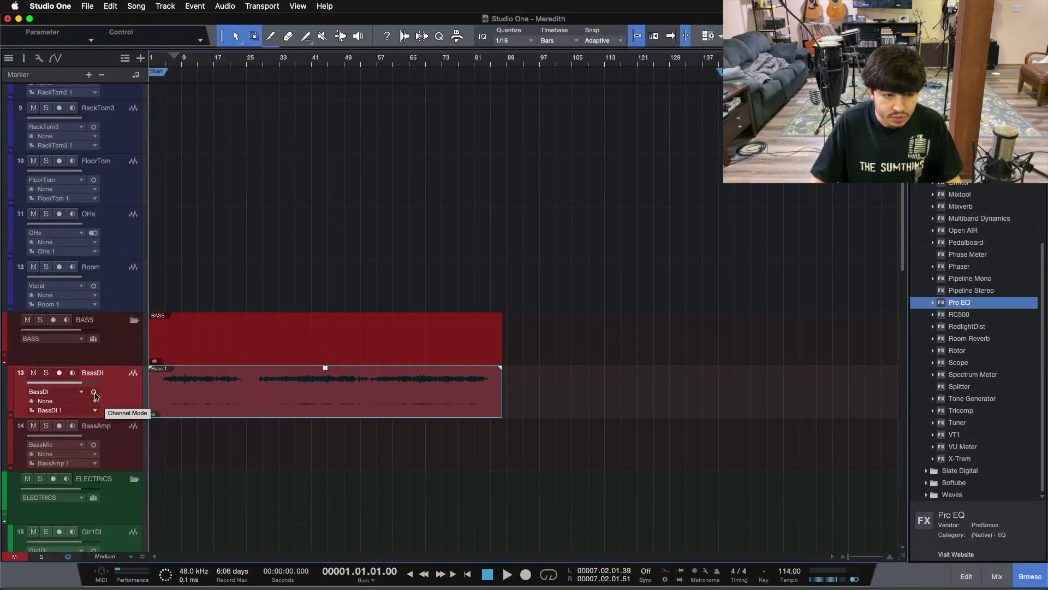
click(93, 392)
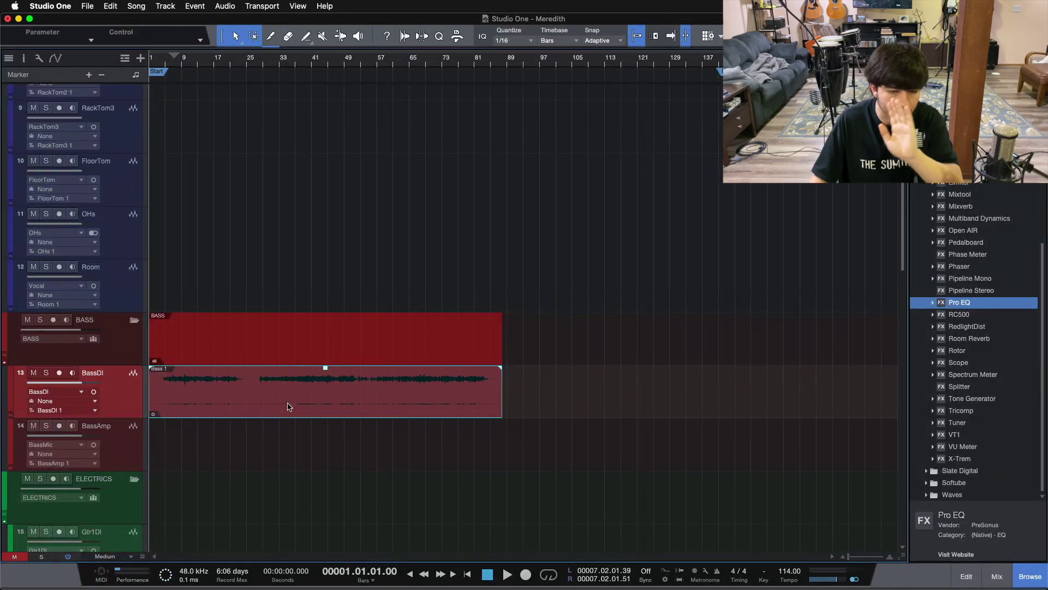
scroll(380, 409, down, 7)
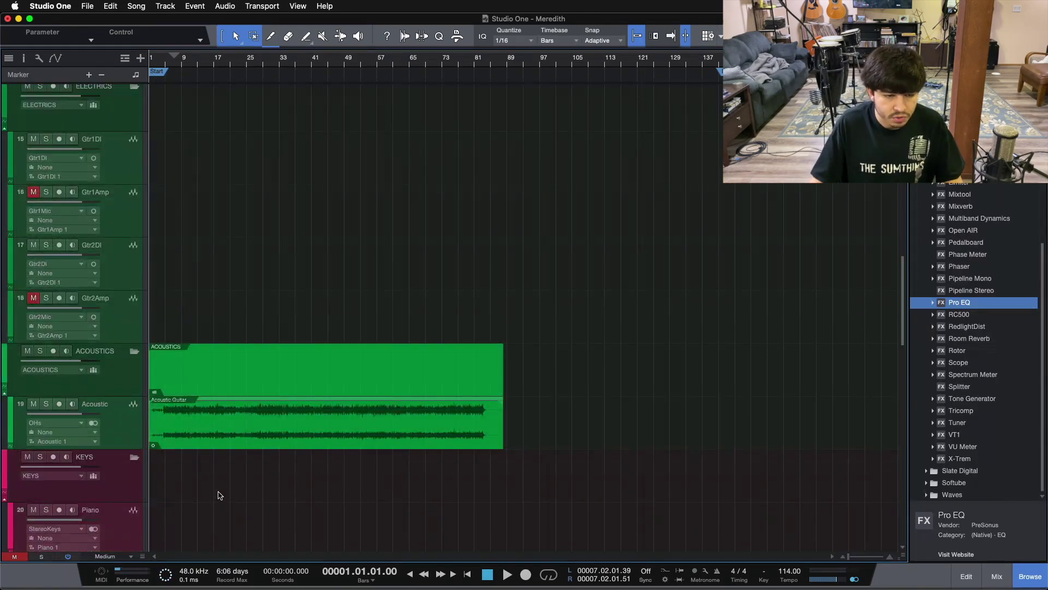
click(268, 444)
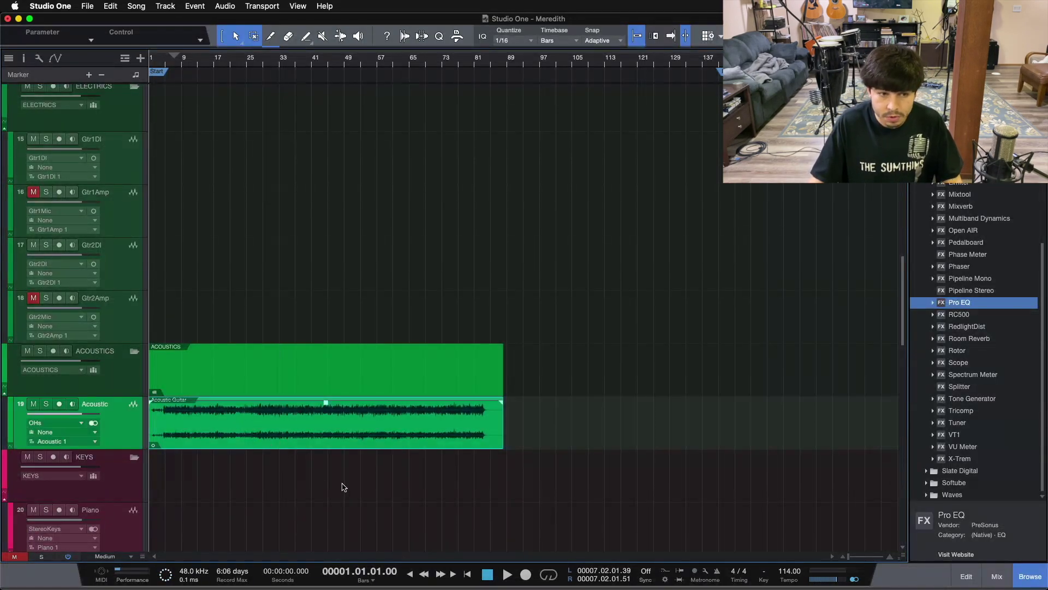
Select the three Clap clips and turn down their event volume
scroll(344, 486, down, 10)
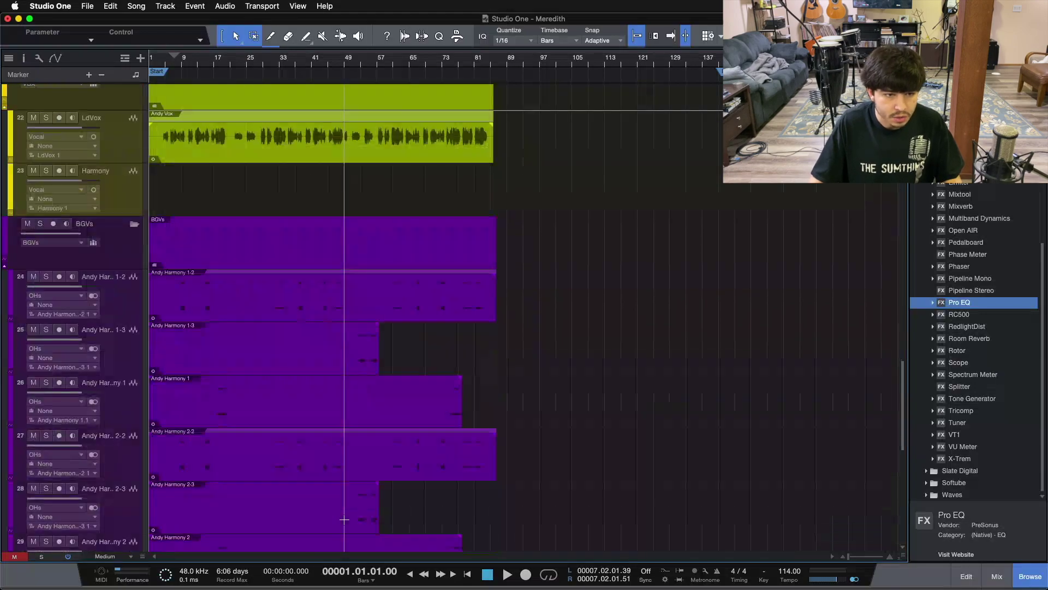
scroll(344, 520, down, 10)
scroll(345, 519, up, 3)
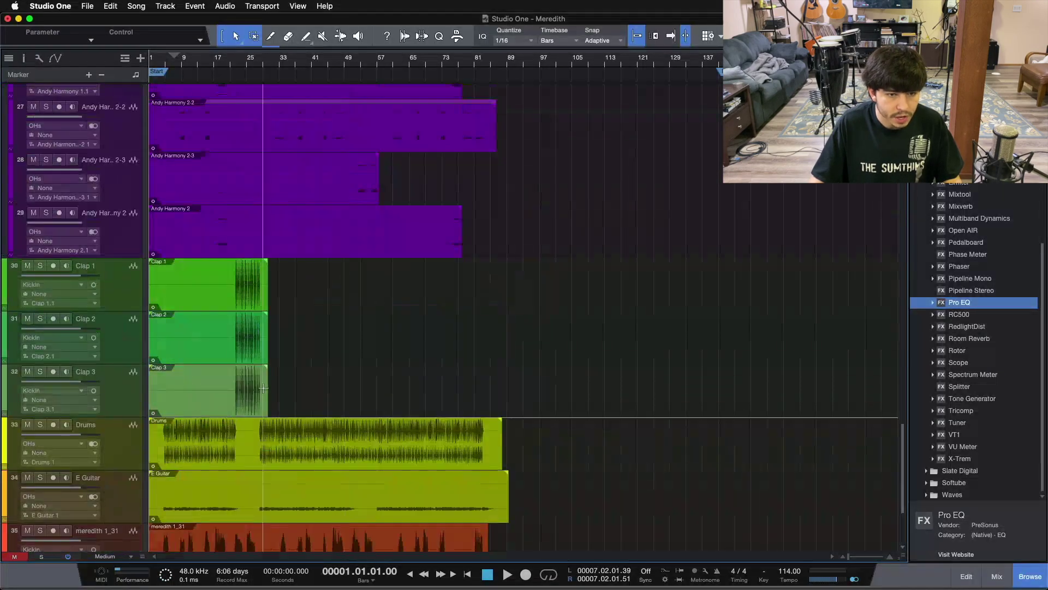
drag(316, 294, 243, 381)
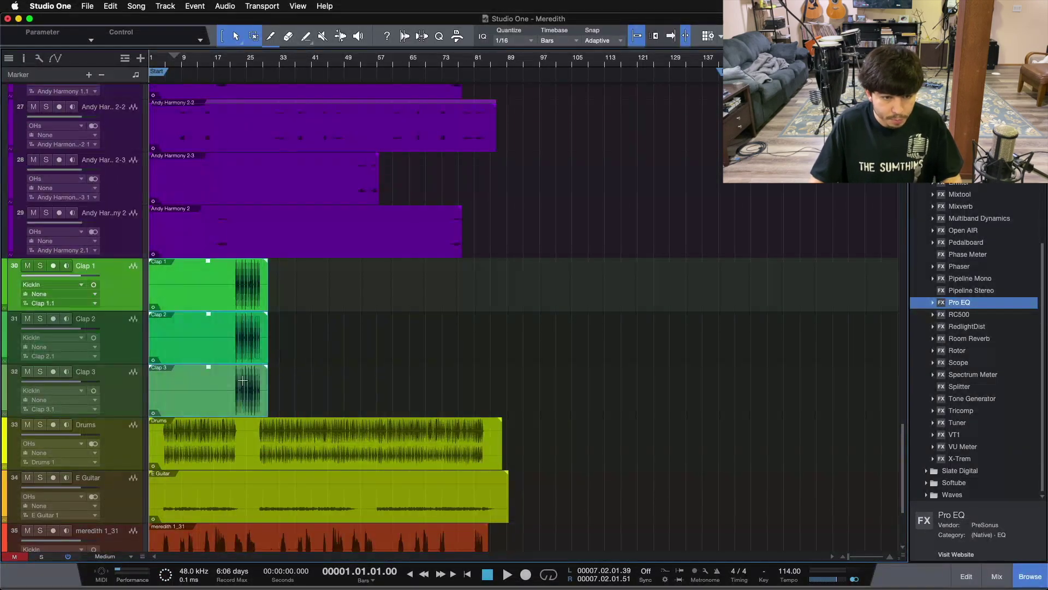
scroll(242, 381, down, 3)
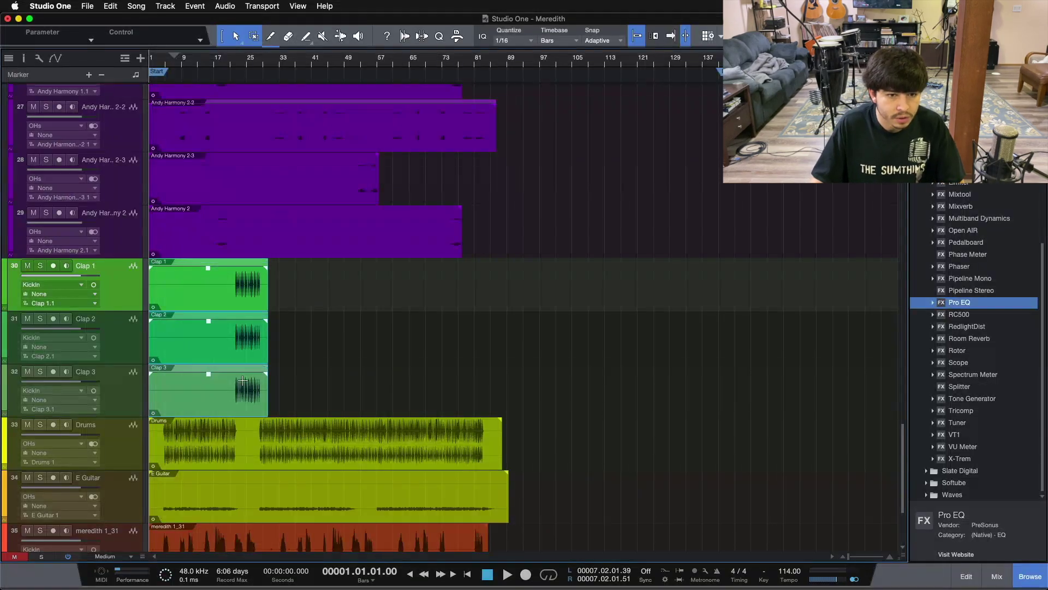
scroll(242, 381, down, 2)
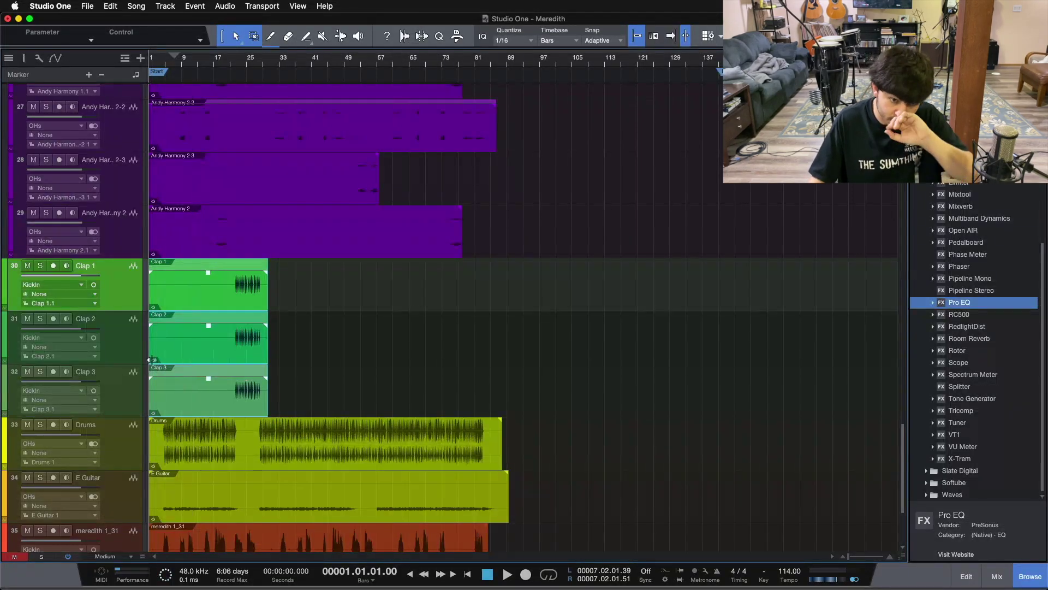
Move Clap 1–3 up into the DRUMS folder after Room and colour them teal
click(122, 392)
shift+click(116, 305)
drag(115, 305, 133, 363)
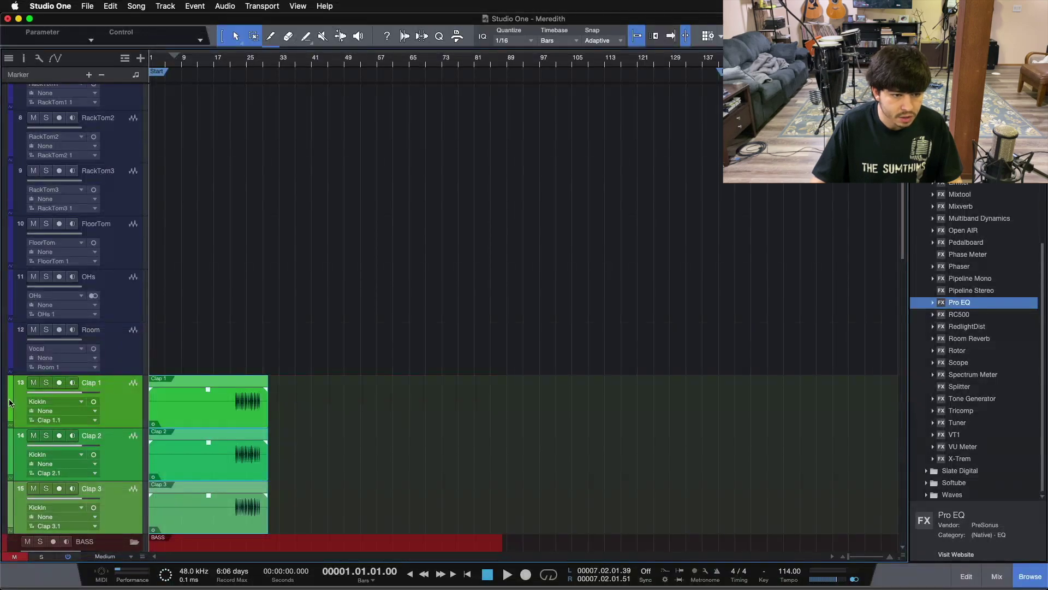
click(9, 402)
click(115, 473)
scroll(309, 409, down, 10)
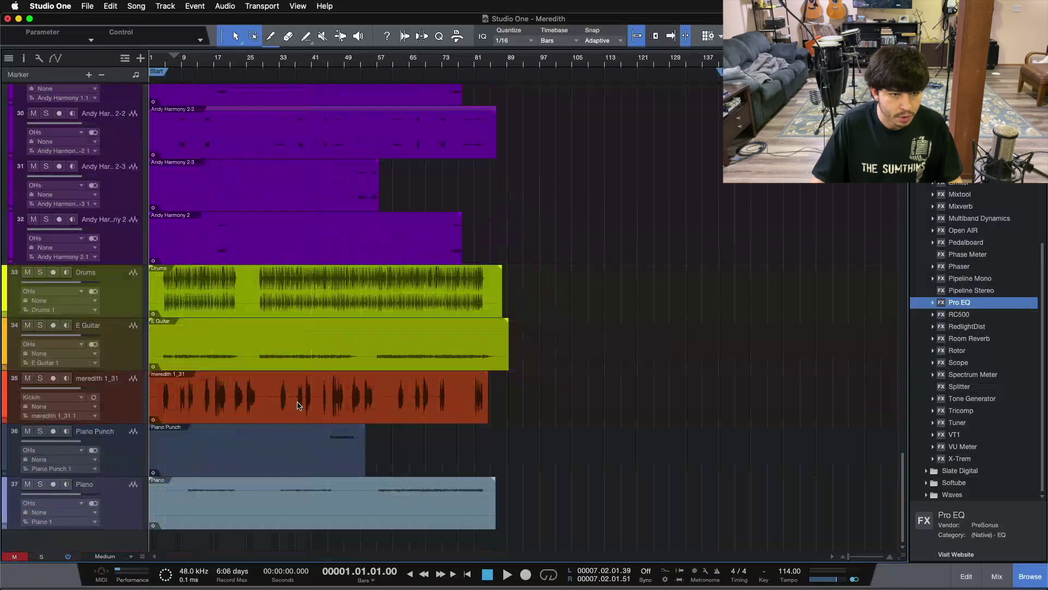
Play the soloed Drums track from bar 10, then drag it up above the Clap tracks
click(268, 302)
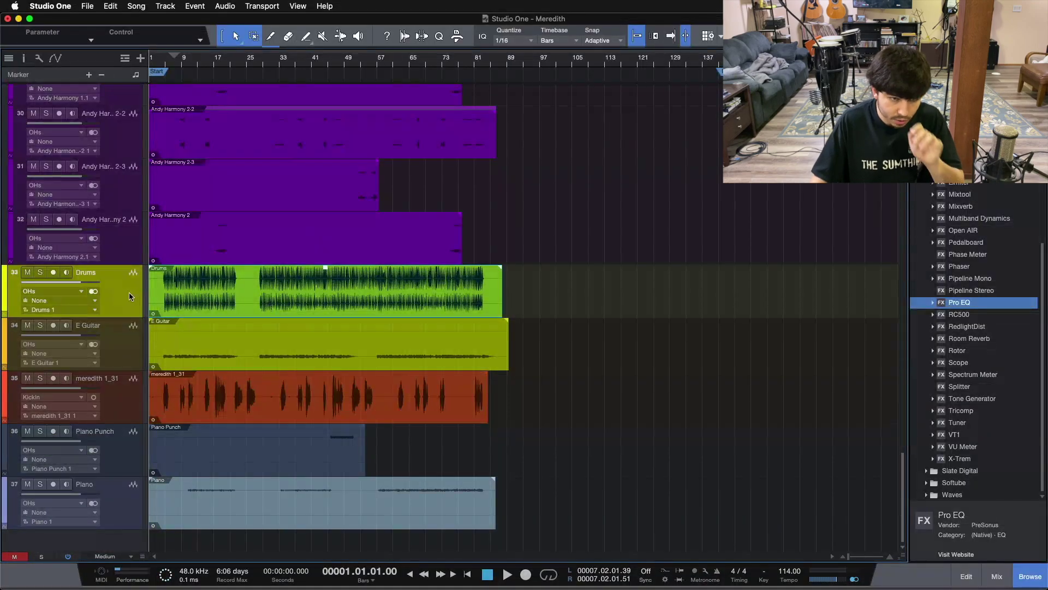
click(186, 74)
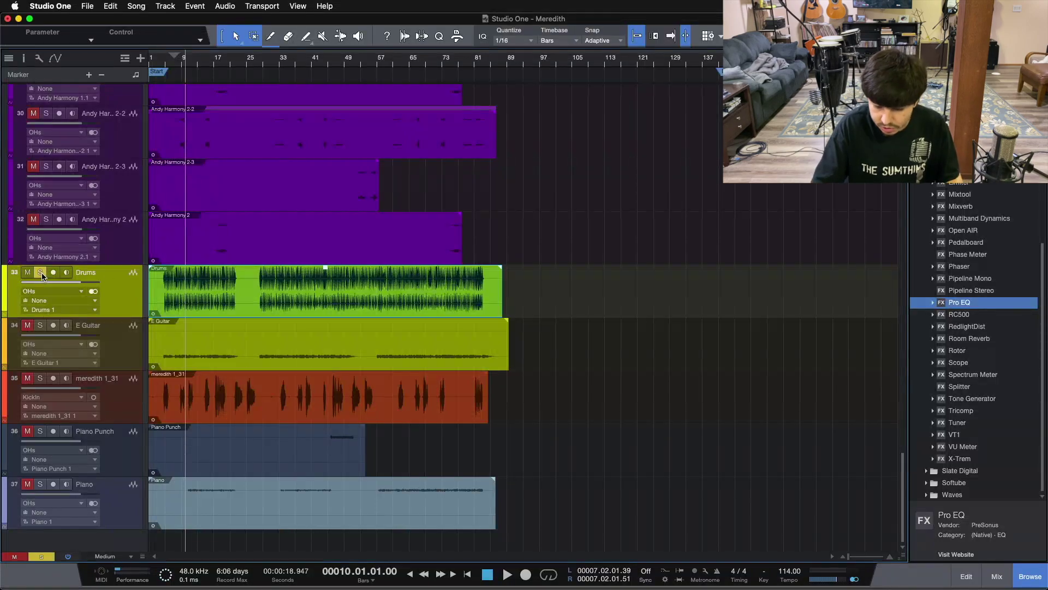
key(space)
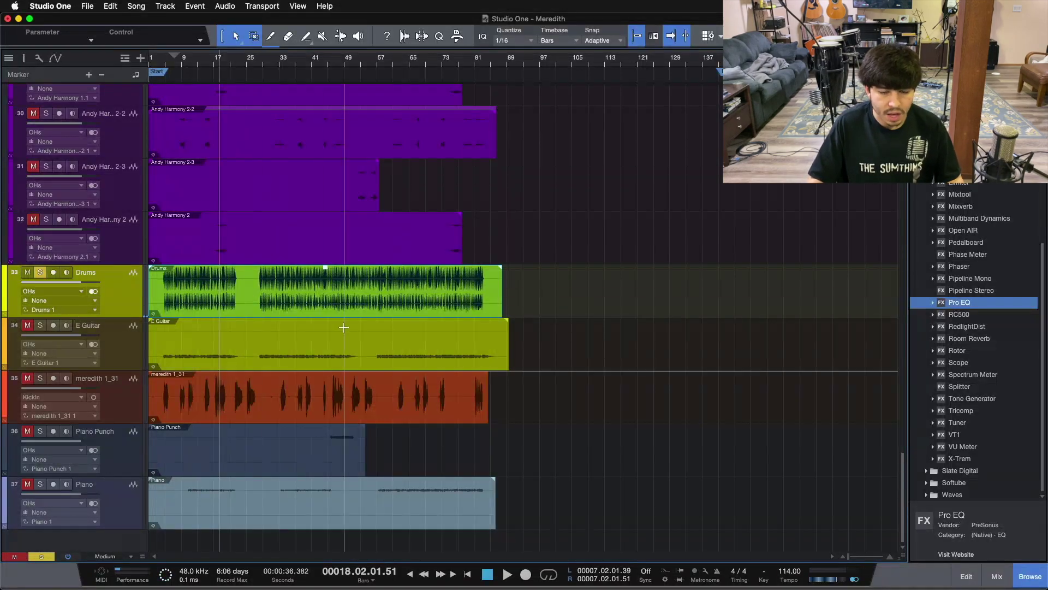
drag(123, 296, 126, 367)
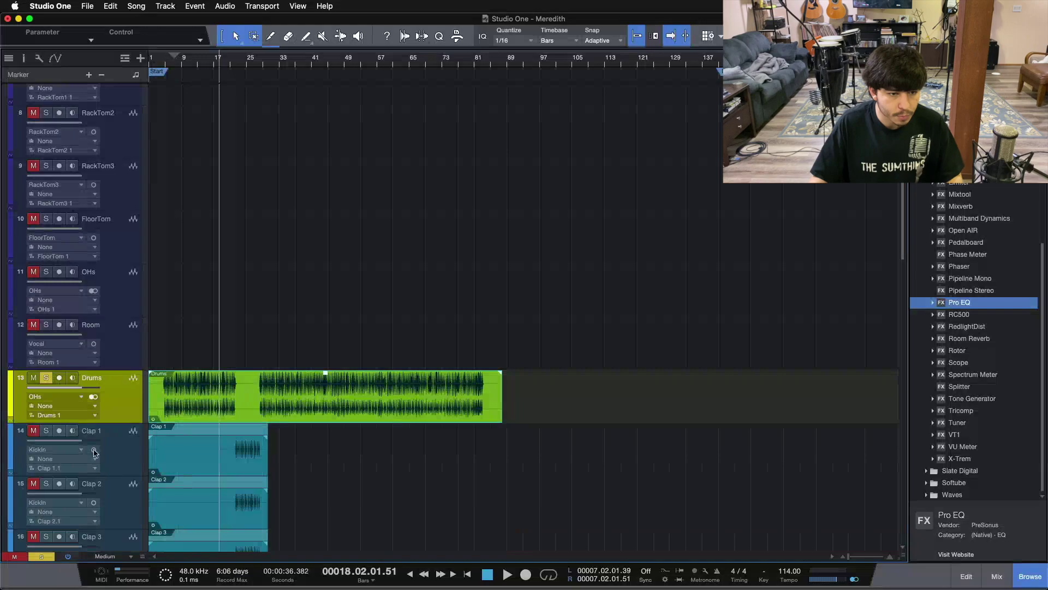
Colour the Drums track blue
click(11, 399)
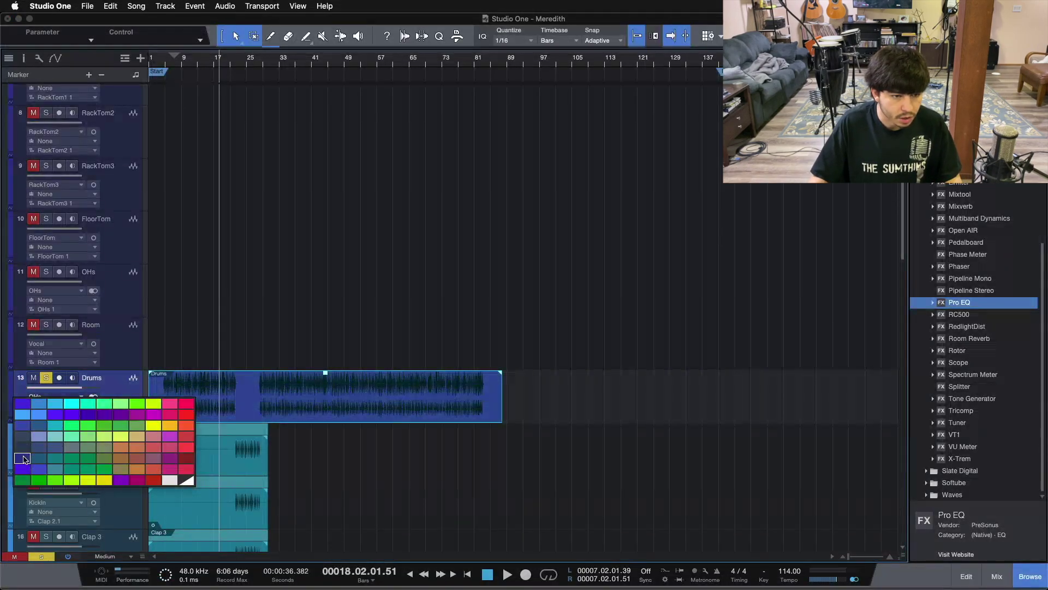
click(23, 458)
scroll(129, 375, down, 15)
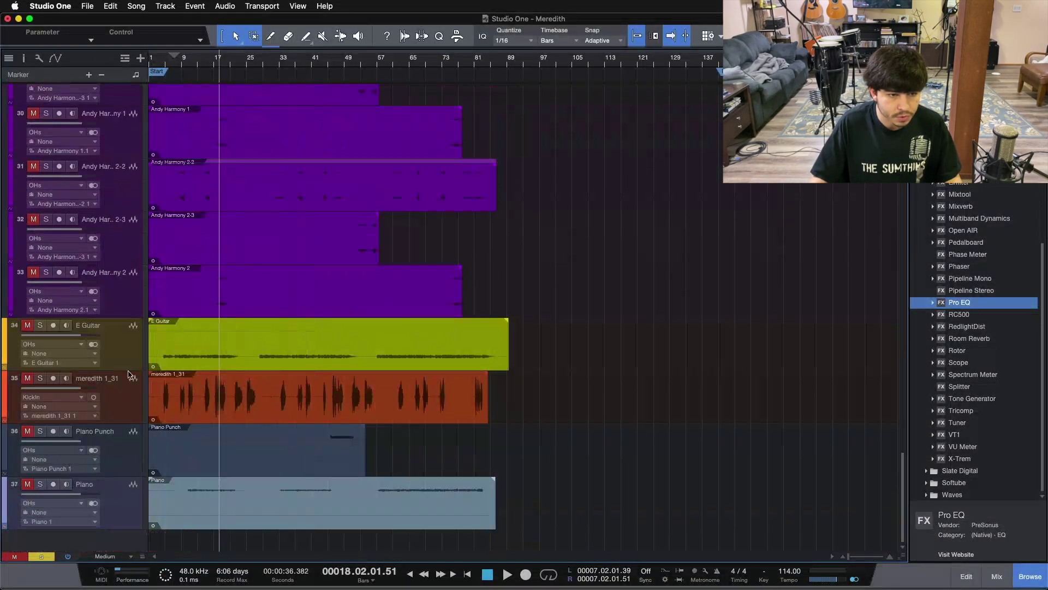
click(120, 357)
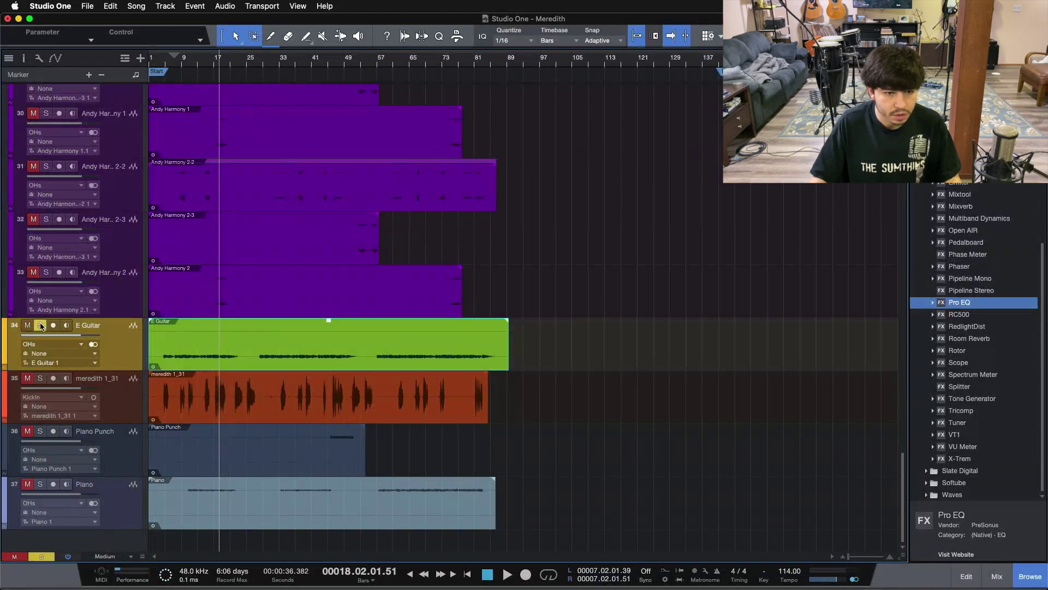
Audition the E Guitar from bar 9 and move its clip onto the Gtr1Amp track
key(space)
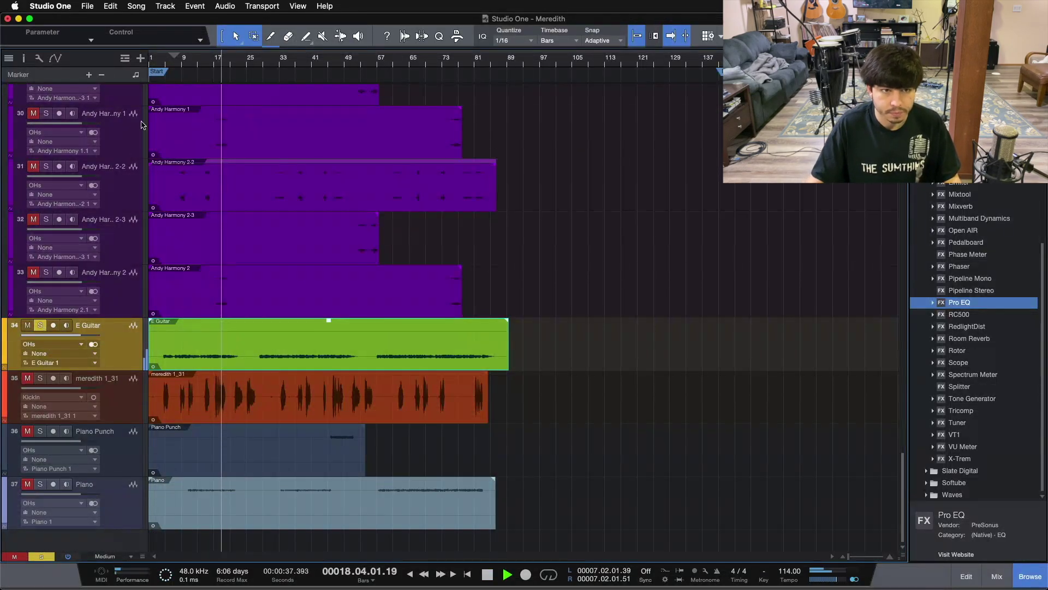
click(182, 61)
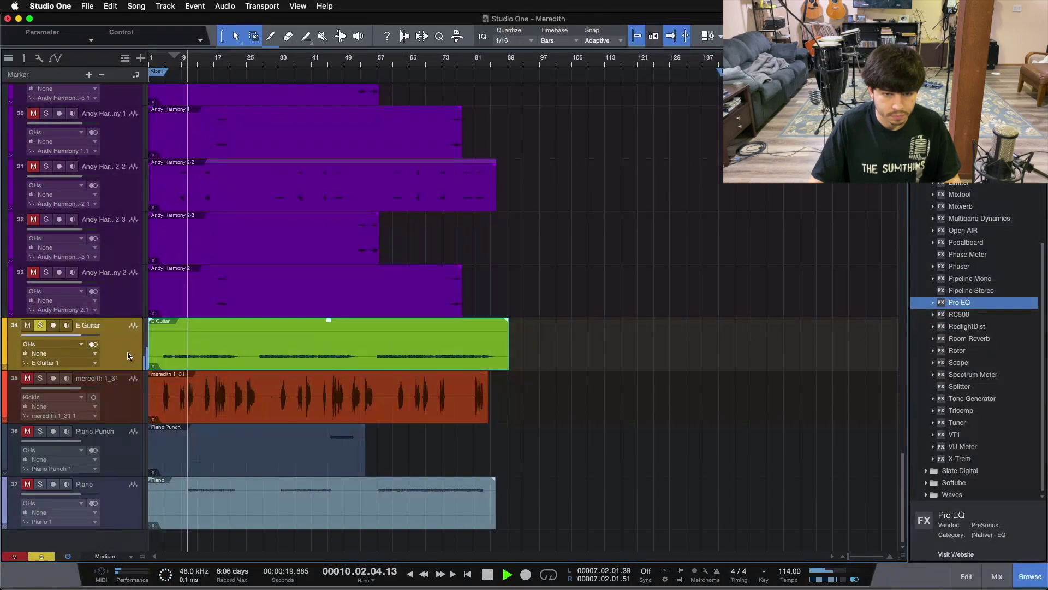
key(space)
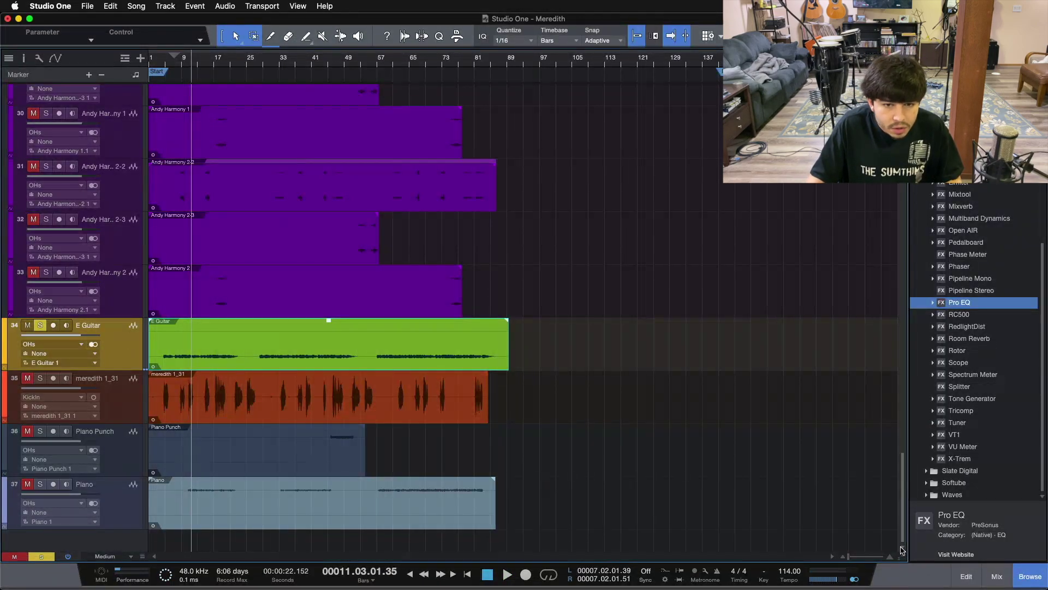
mouse_move(901, 555)
mouse_down()
mouse_move(894, 408)
mouse_move(902, 558)
mouse_up()
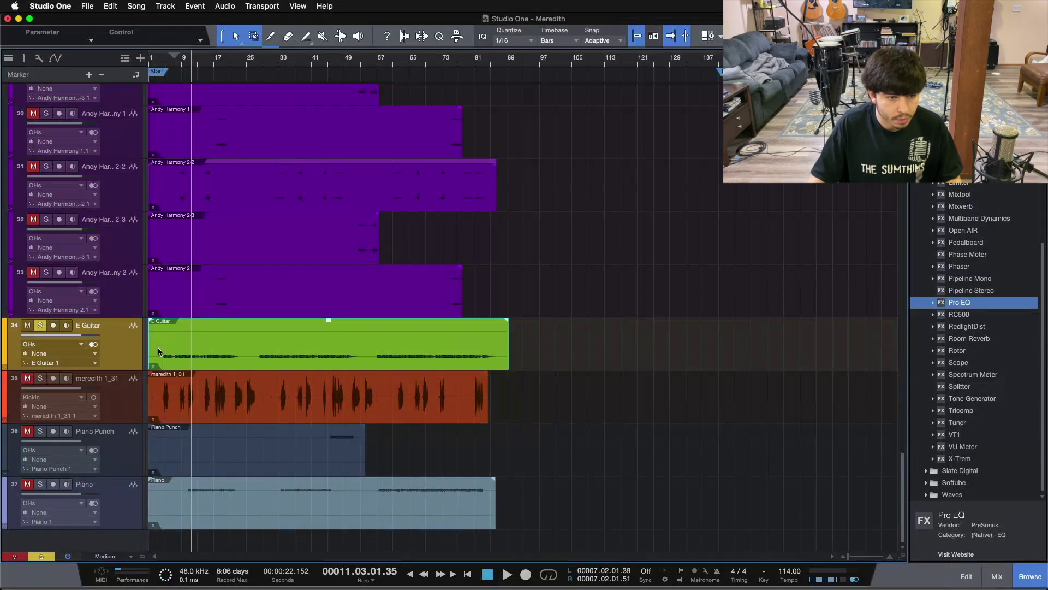
drag(159, 347, 155, 234)
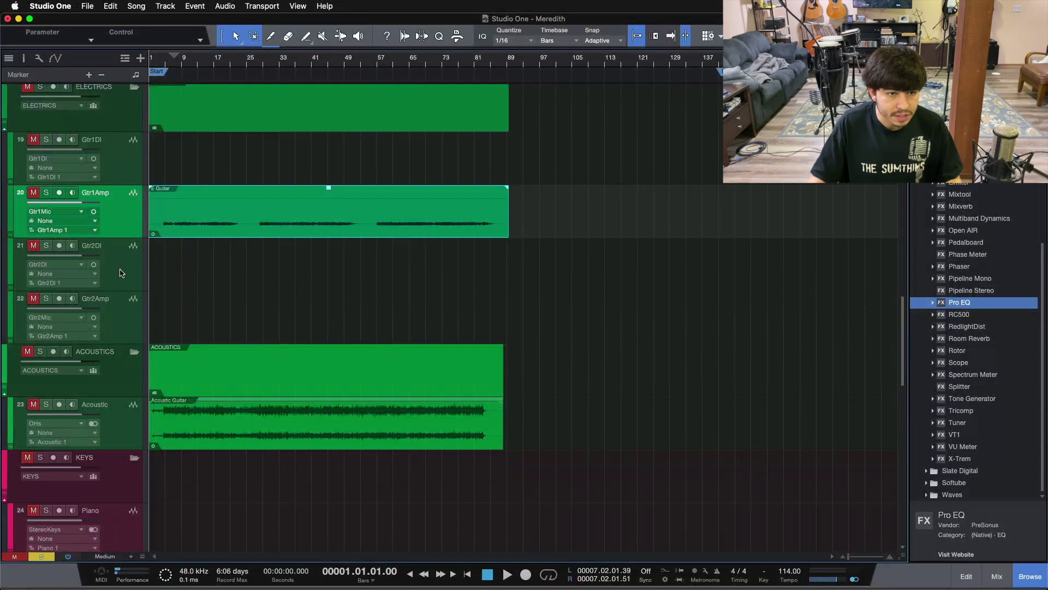
Delete the unused Gtr2DI, Gtr2Amp and Gtr1DI tracks
click(113, 169)
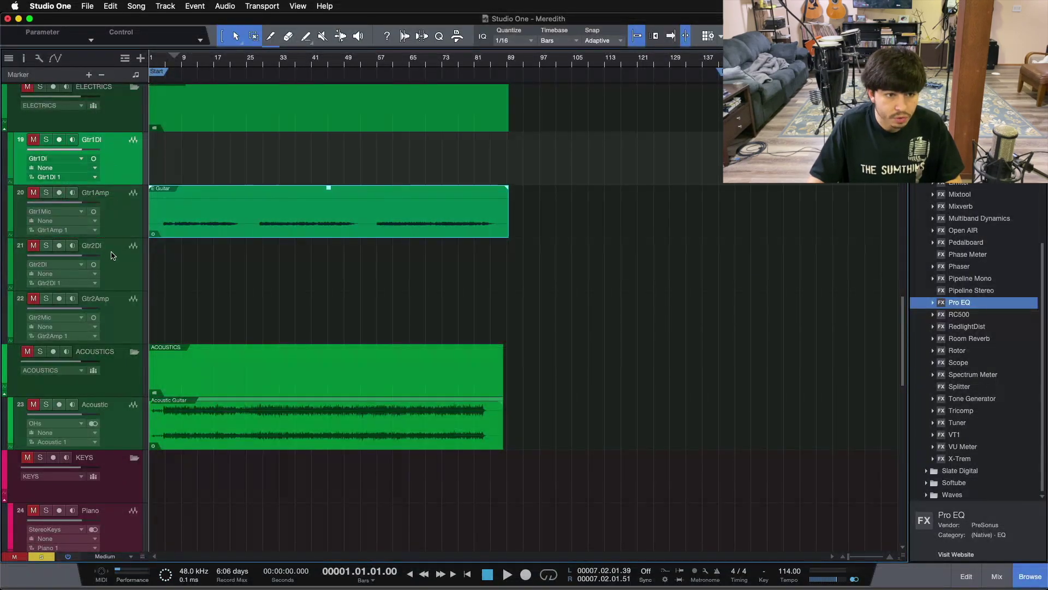
click(101, 250)
shift+click(101, 303)
key(Delete)
click(120, 160)
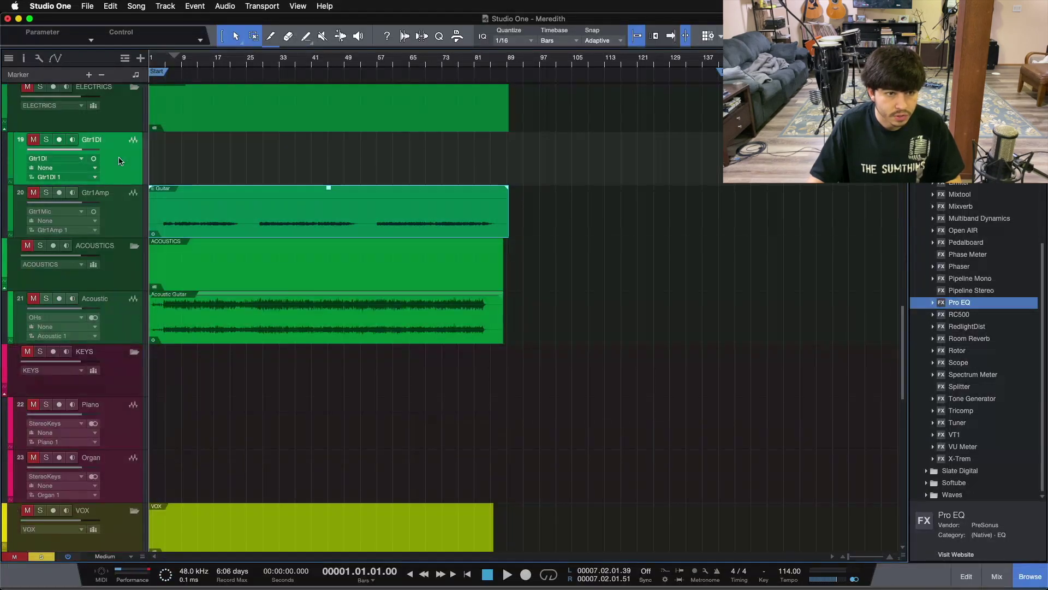
key(Delete)
scroll(259, 309, down, 15)
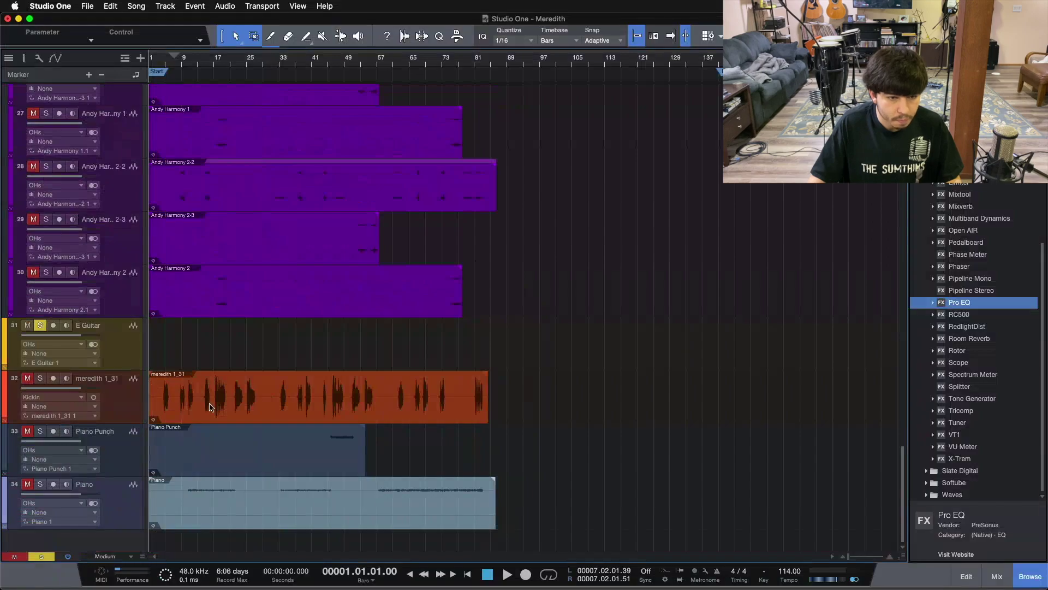
Lower the meredith 1_31 clip's gain, audition it from just past bar 16, then unsolo
click(210, 407)
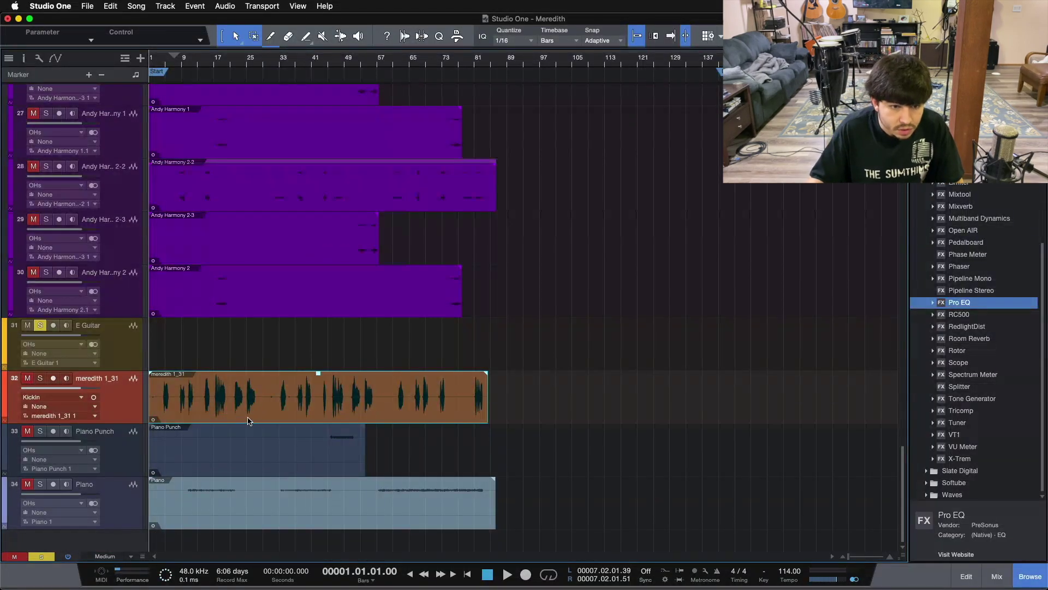
drag(319, 373, 319, 380)
drag(211, 73, 238, 87)
click(246, 64)
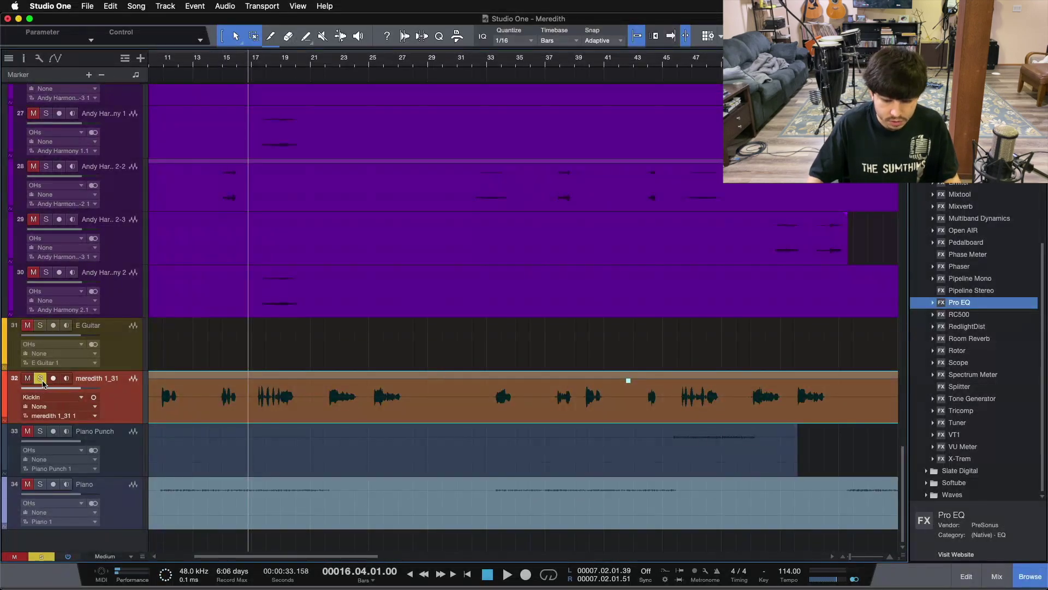
key(space)
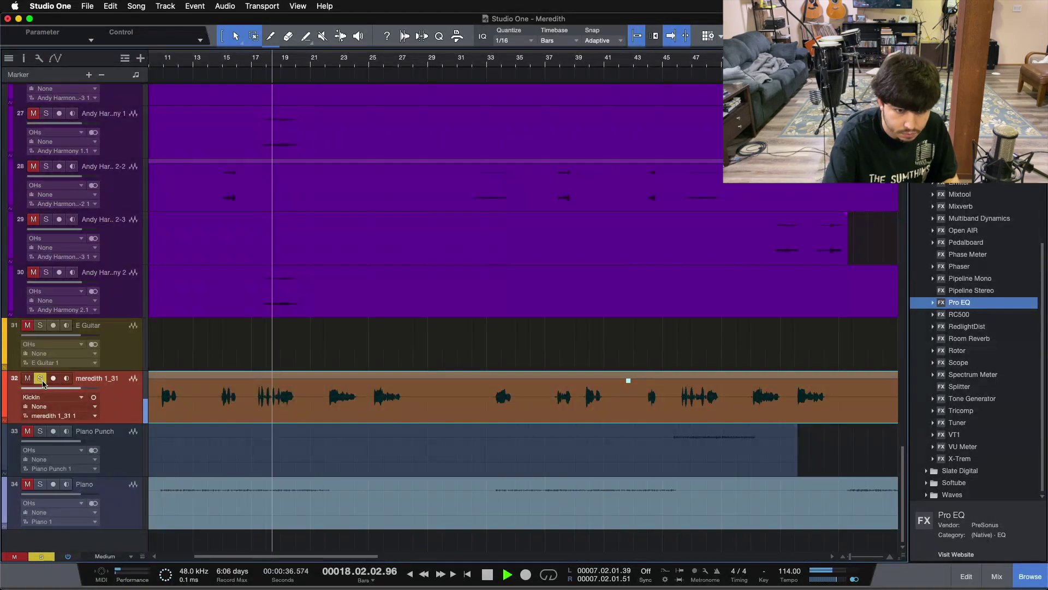
click(41, 379)
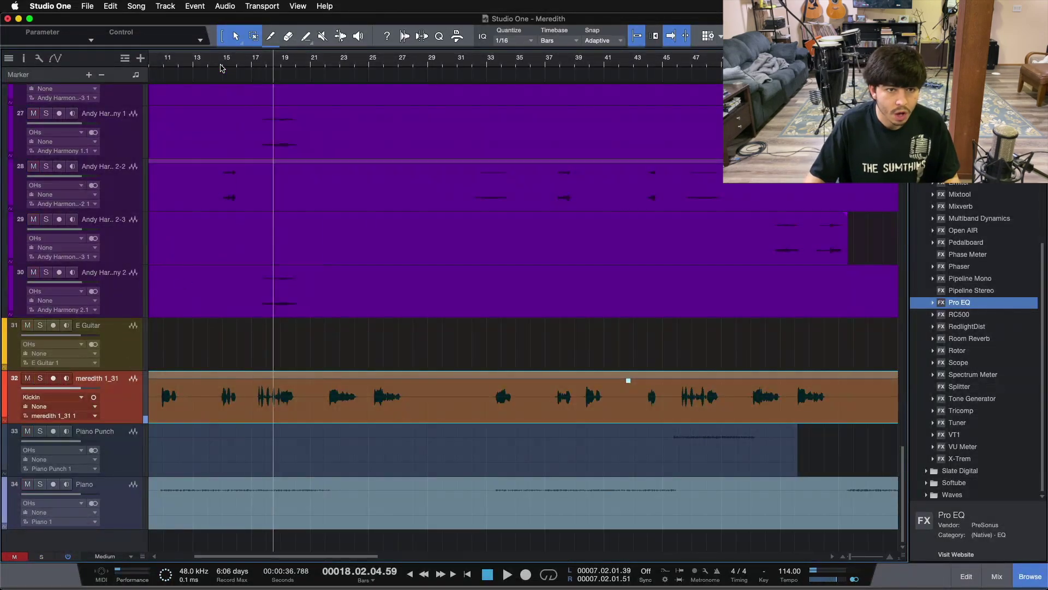
key(shift+z)
Move the meredith track into the VOX folder and rename it MeredithVox
drag(110, 403, 118, 298)
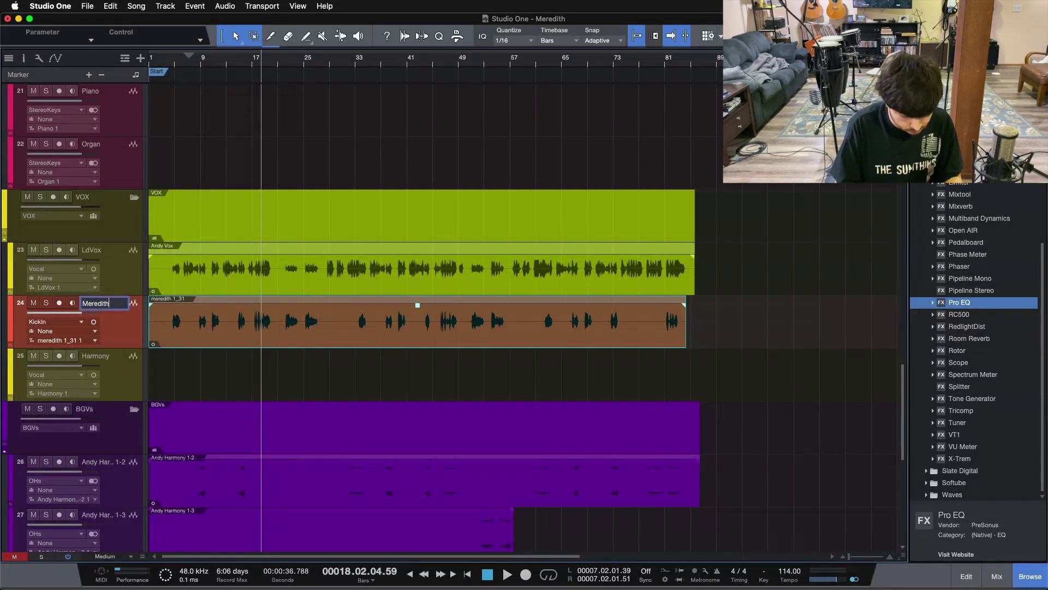
text(x)
key(Return)
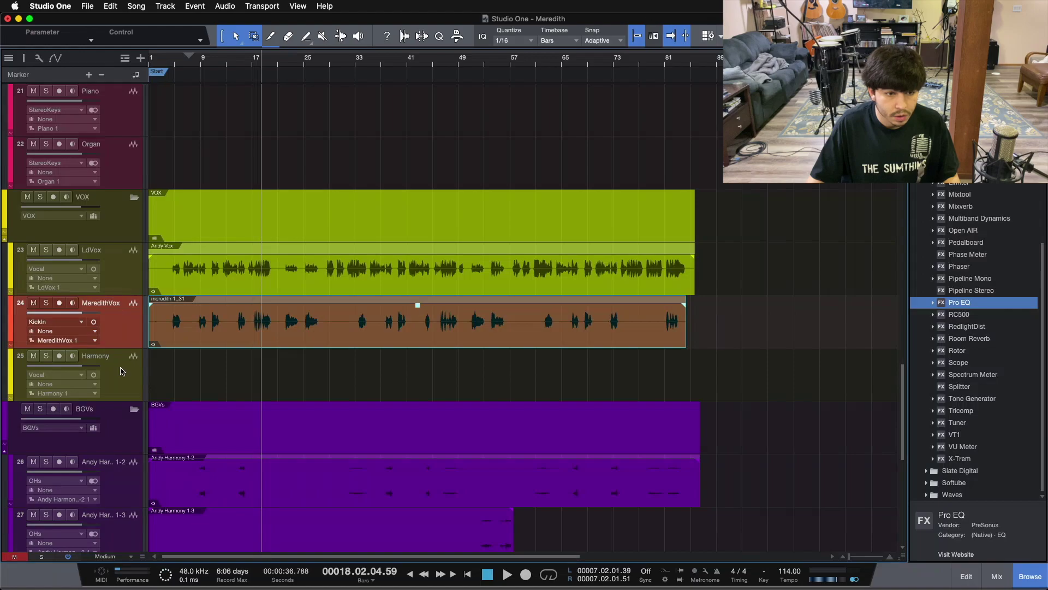
Colour the MeredithVox track green
click(121, 371)
scroll(122, 371, down, 10)
scroll(32, 274, up, 9)
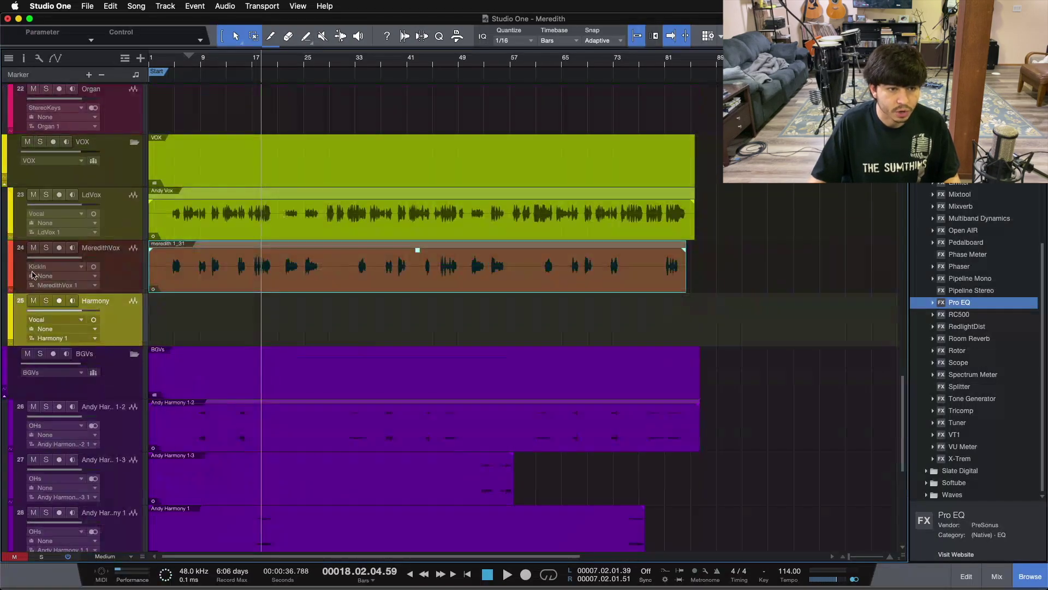
click(10, 270)
click(9, 270)
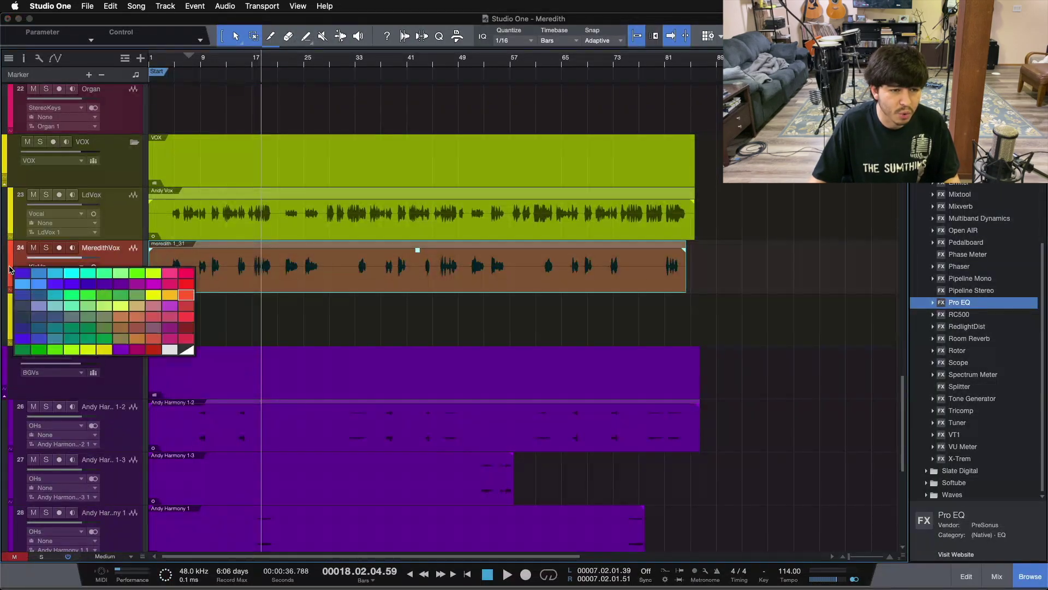
click(100, 350)
scroll(126, 381, down, 6)
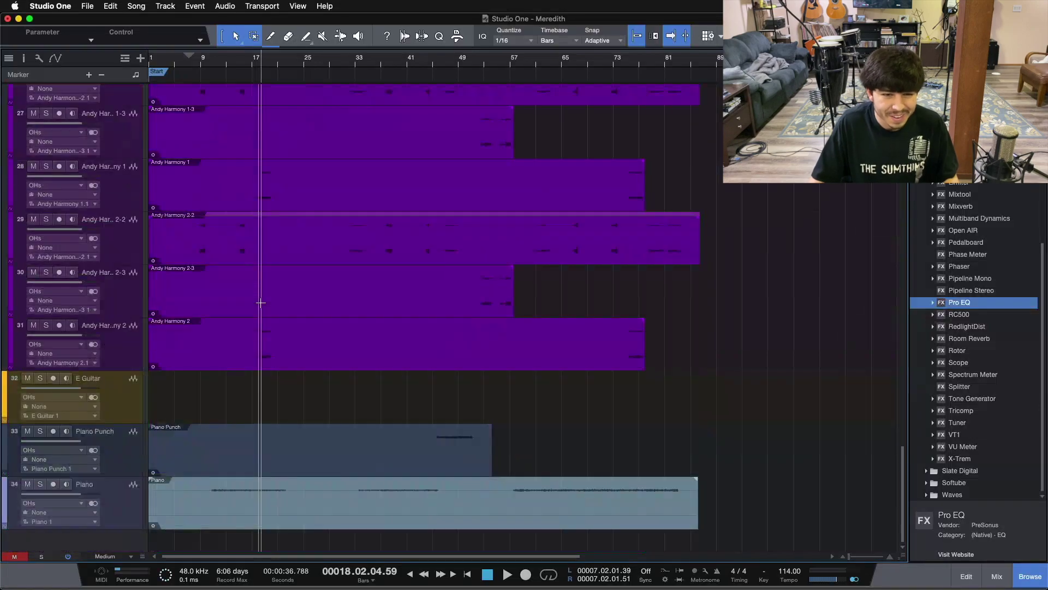
Delete the E Guitar track and select the Piano track
click(126, 381)
key(Delete)
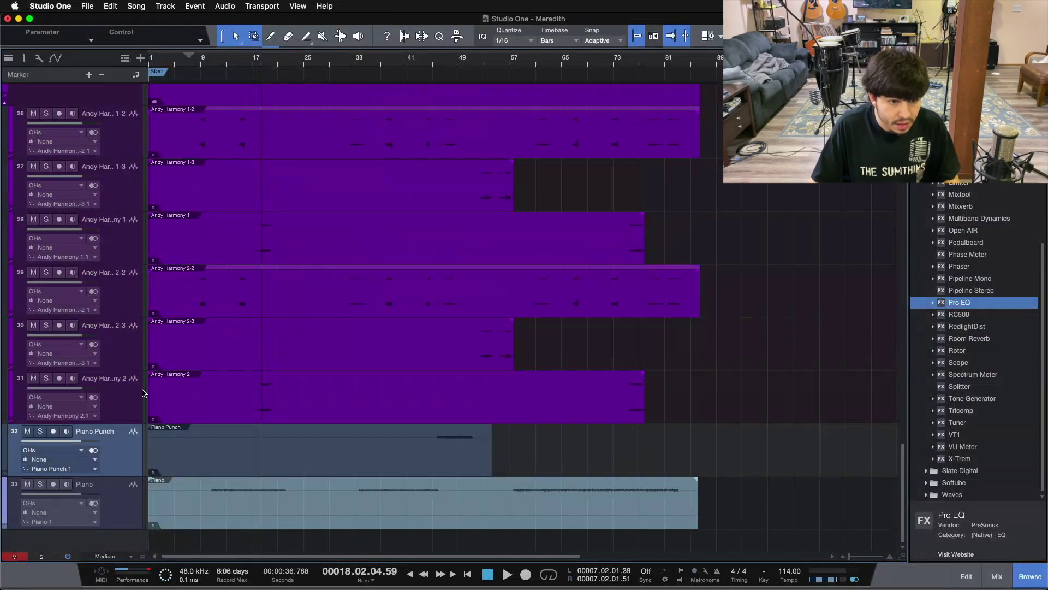
click(155, 517)
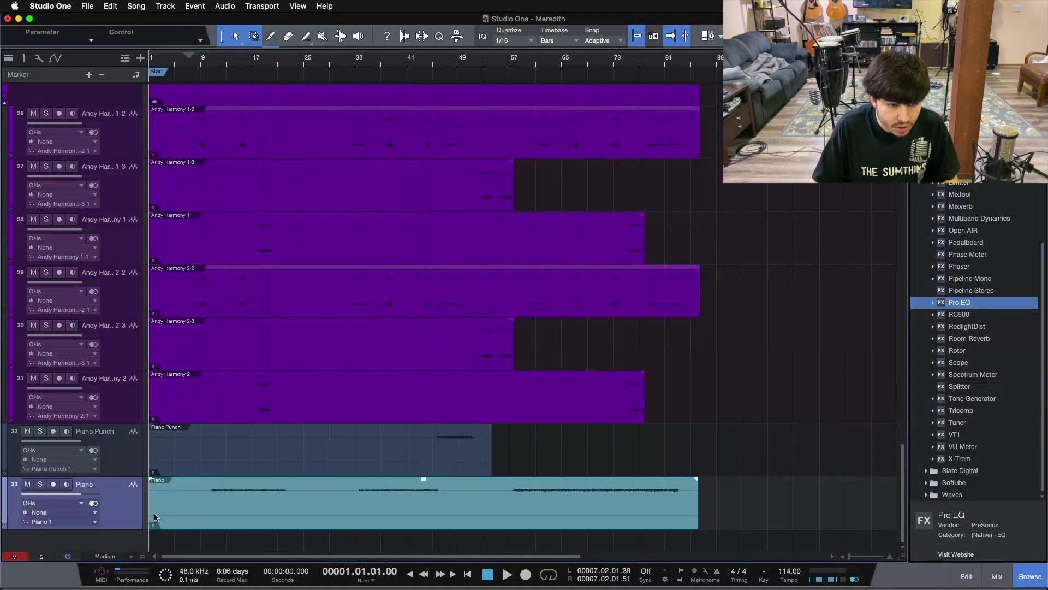
Solo Piano and audition it from around bar 43, then stop and clear the solos
drag(405, 66, 419, 66)
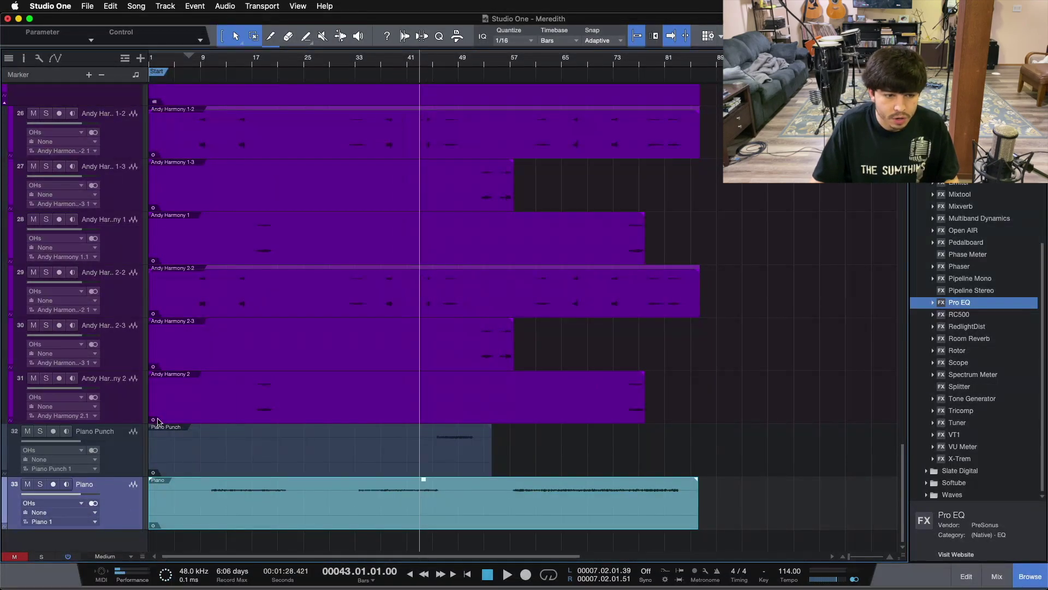
click(43, 483)
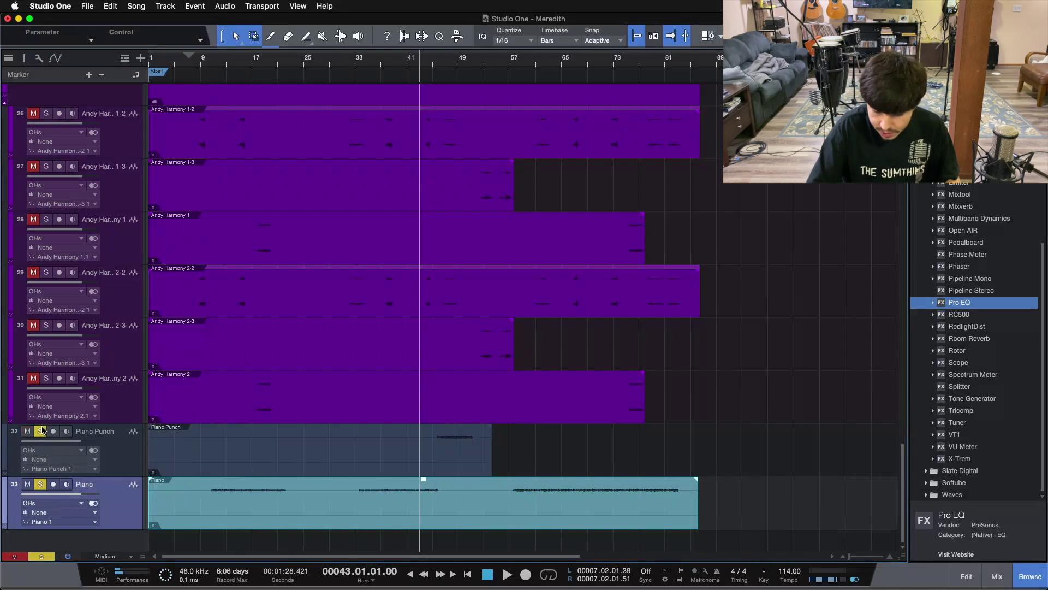
key(space)
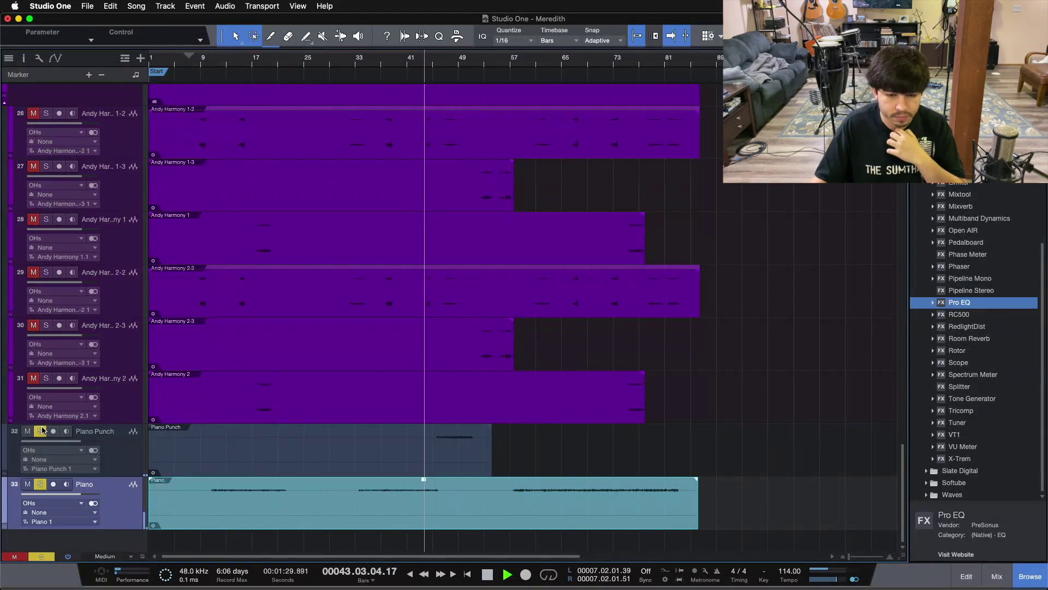
scroll(424, 91, up, 6)
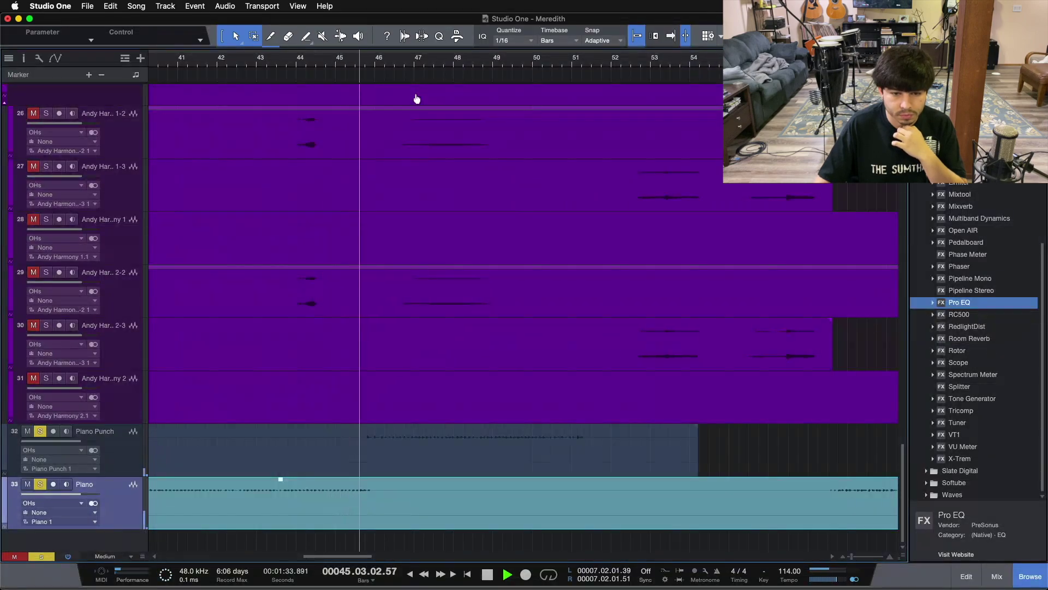
scroll(431, 92, down, 2)
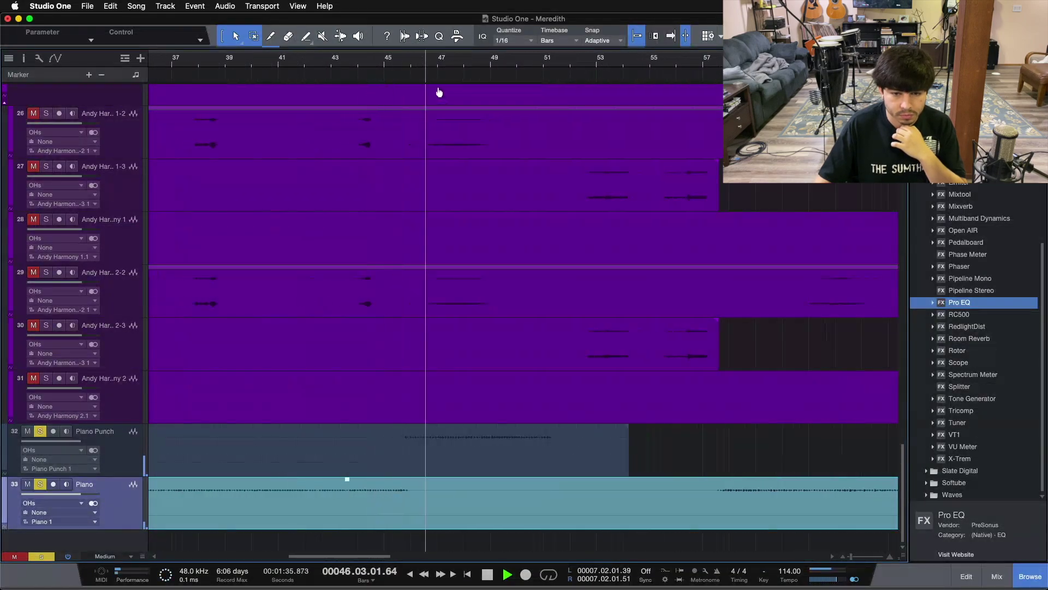
scroll(440, 86, down, 6)
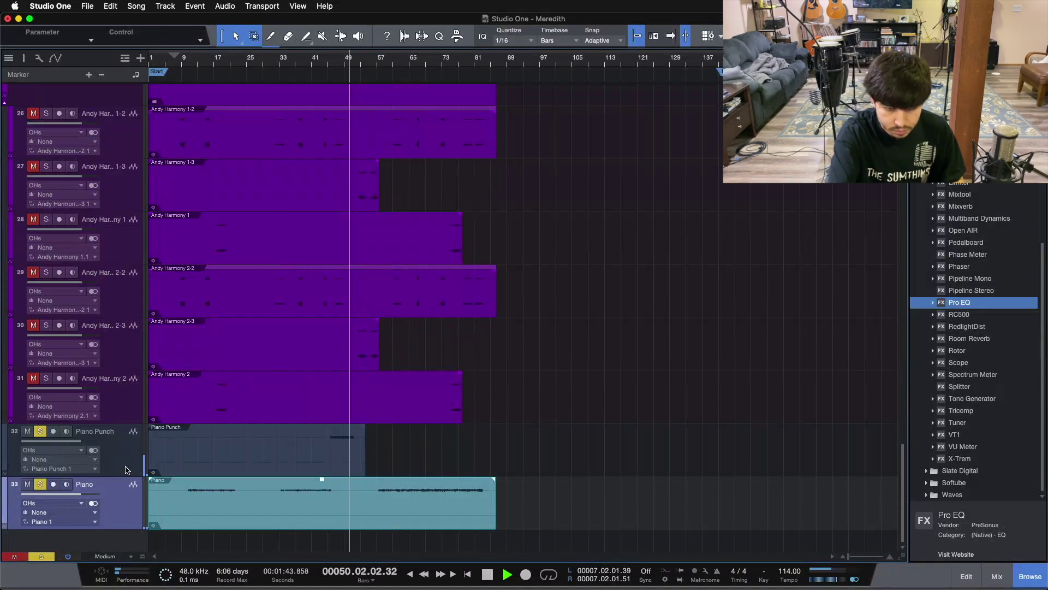
key(space)
click(41, 557)
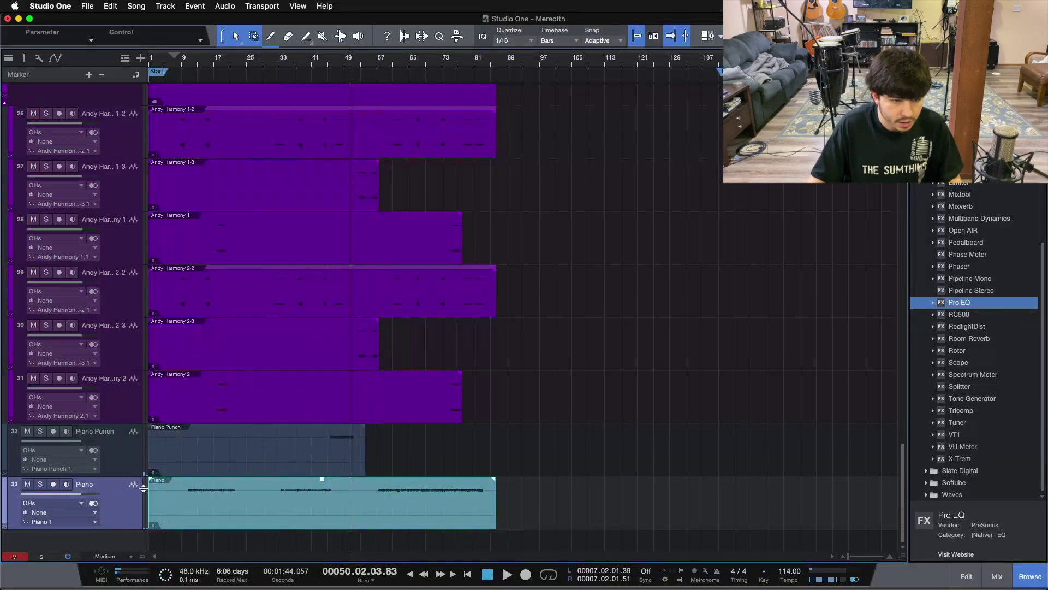
Move the Piano audio onto the template Piano track and Piano Punch onto Organ
drag(118, 504, 116, 461)
drag(116, 352, 113, 324)
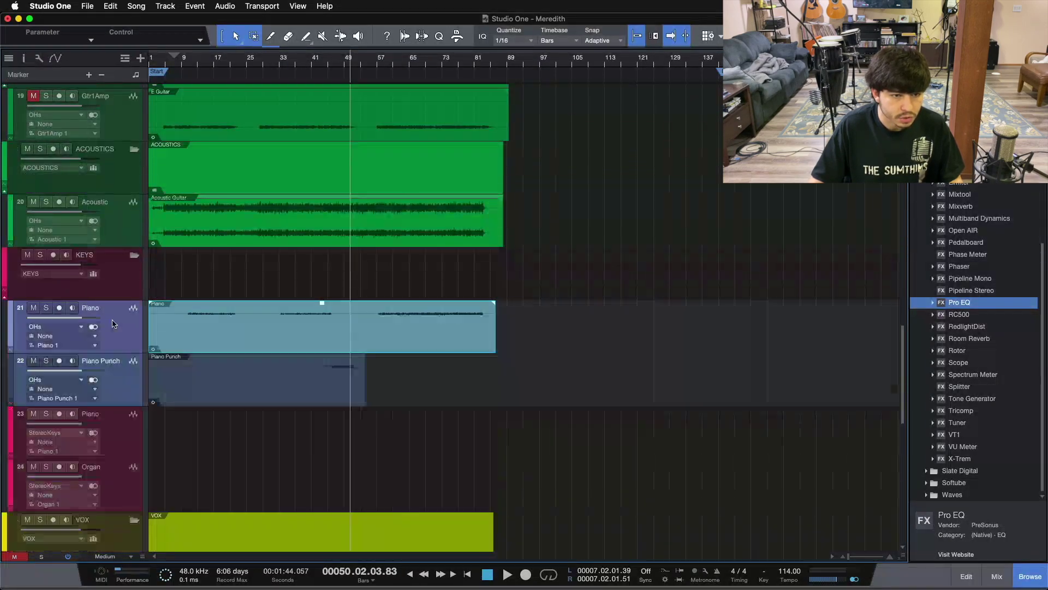
click(135, 434)
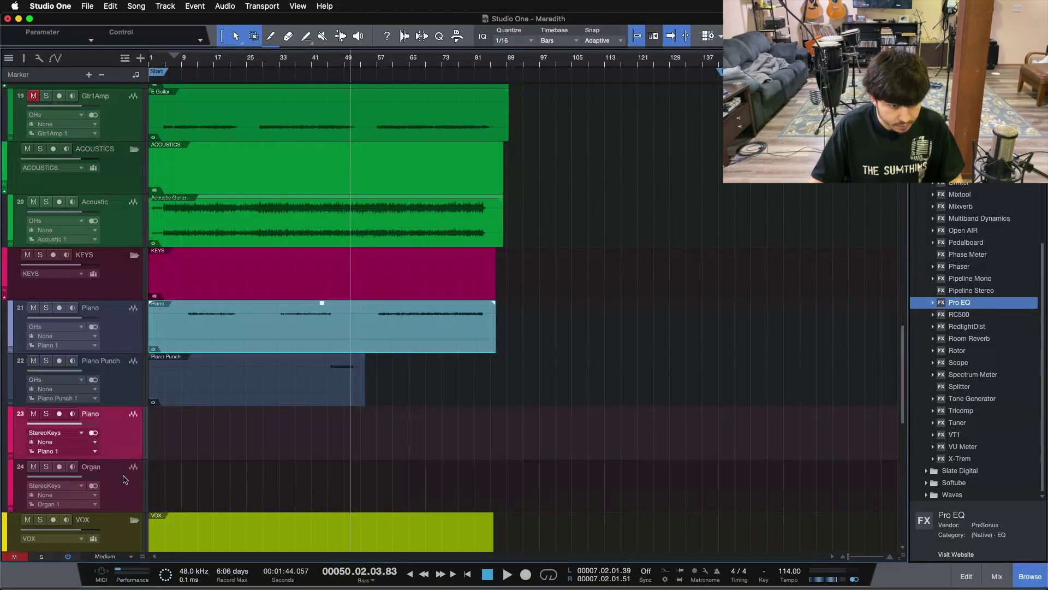
drag(189, 337, 190, 442)
drag(189, 394, 190, 499)
Delete the two empty imported piano tracks and select bars 69–83 on Piano
click(118, 345)
shift+click(125, 377)
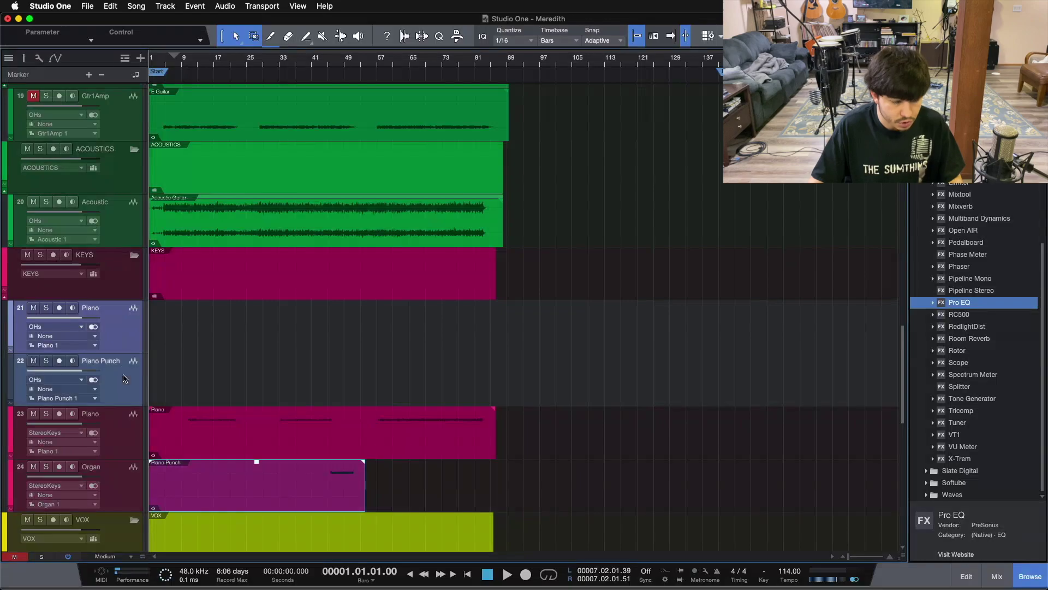
key(Delete)
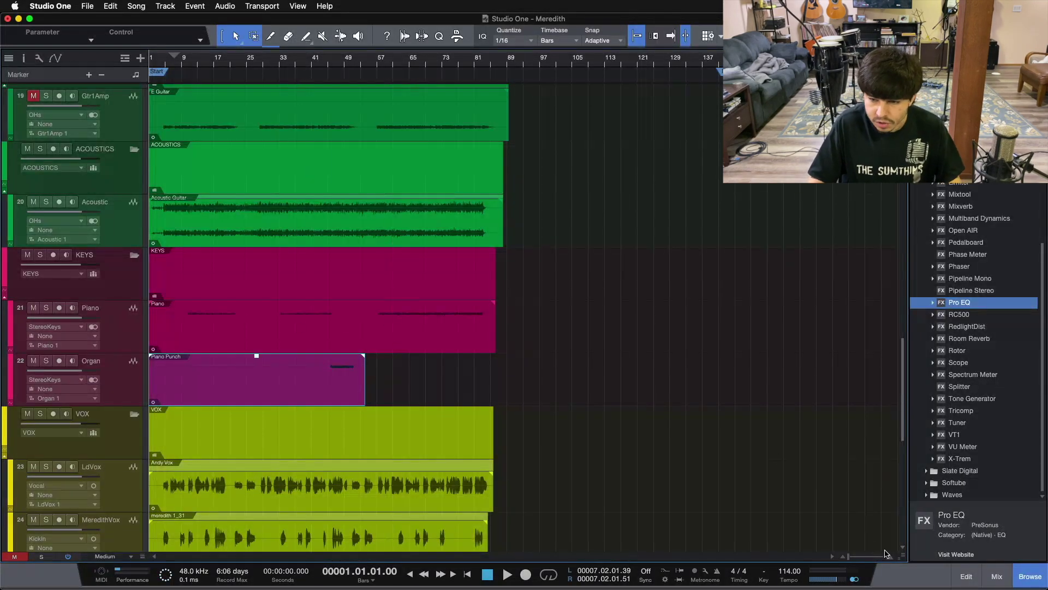
drag(904, 558, 886, 280)
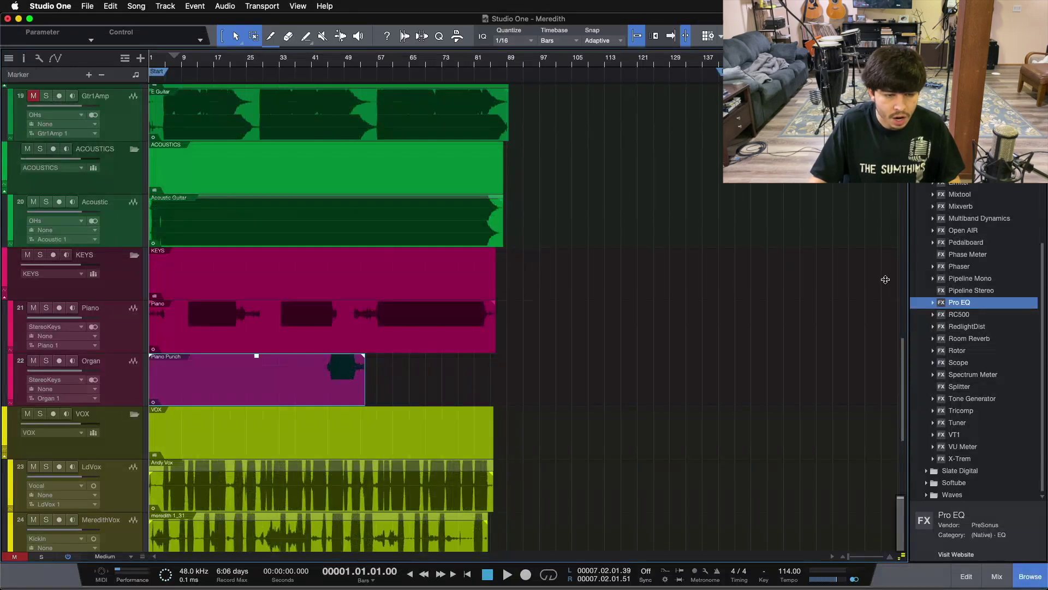
drag(885, 280, 902, 562)
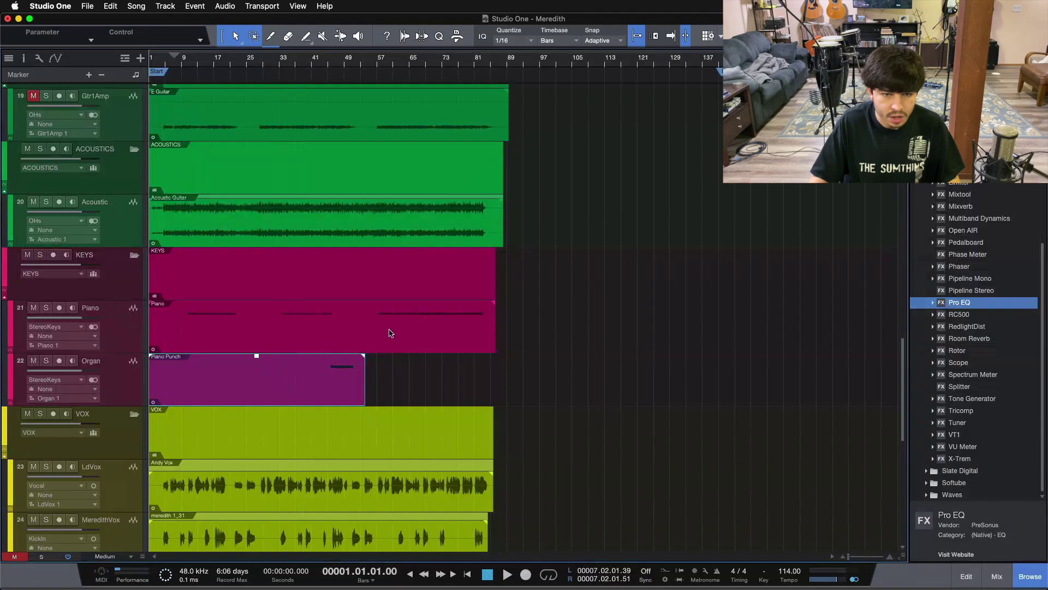
drag(426, 316, 490, 318)
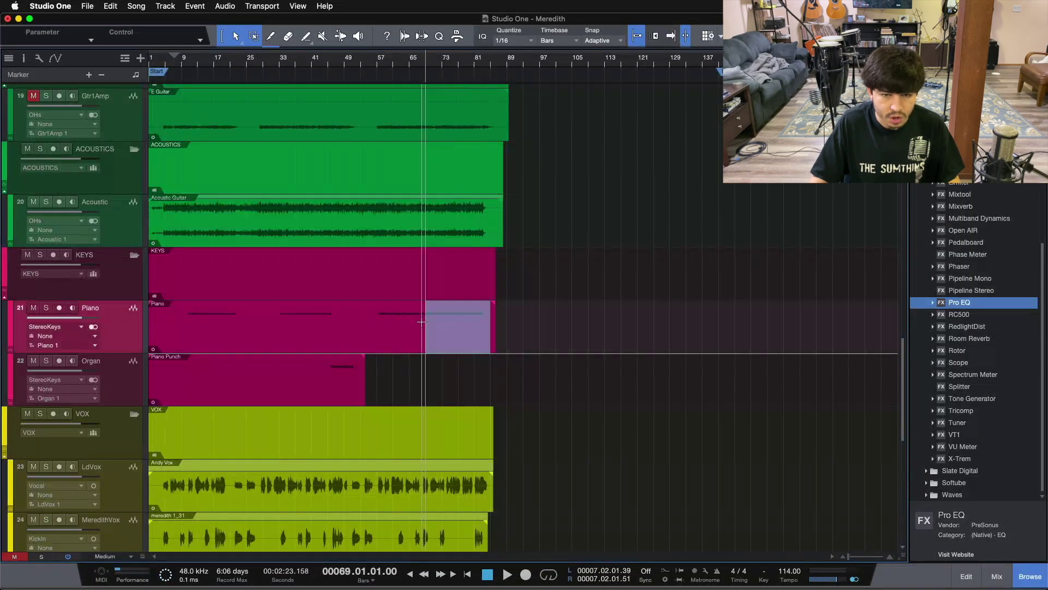
scroll(537, 386, down, 2)
scroll(538, 386, down, 10)
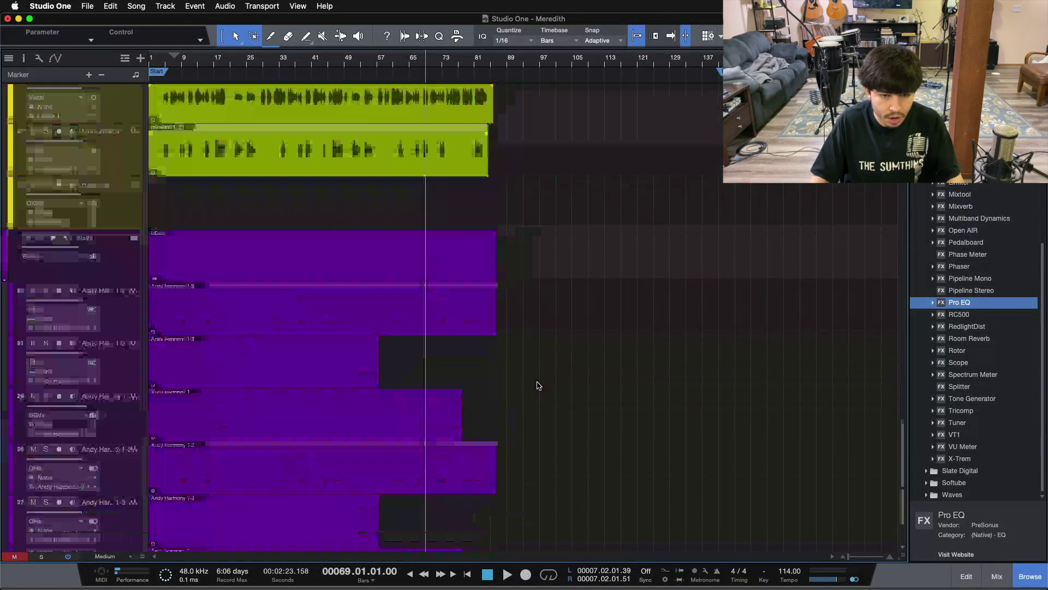
scroll(154, 207, down, 2)
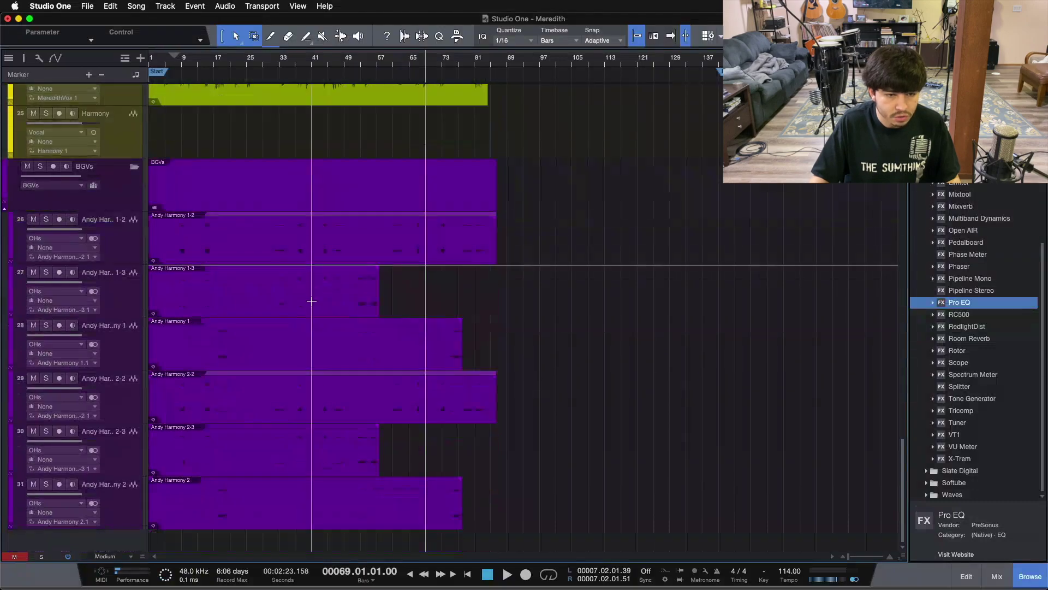
scroll(276, 367, up, 18)
scroll(230, 414, down, 9)
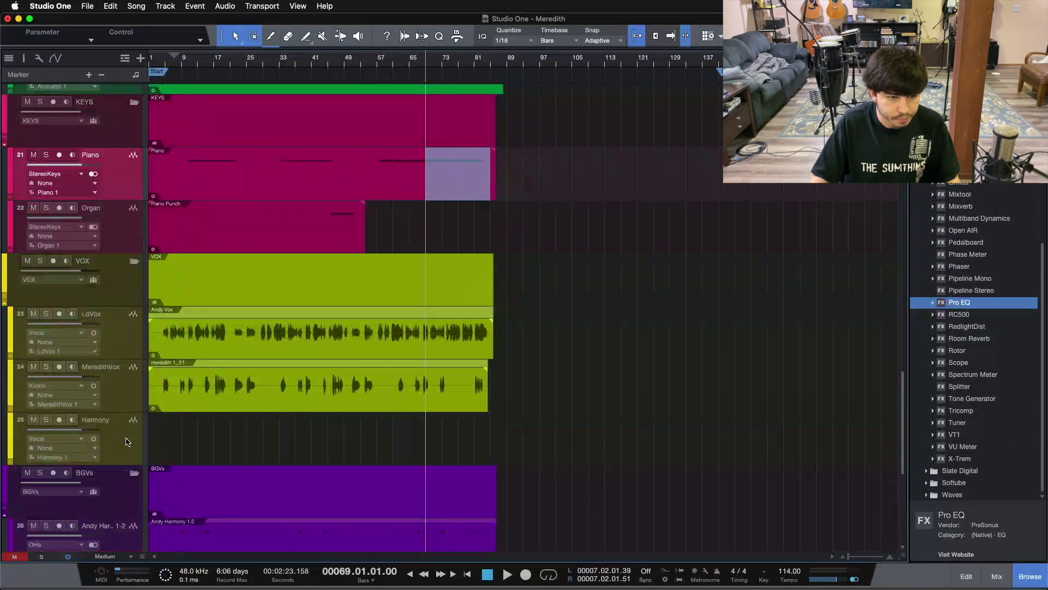
click(126, 441)
scroll(131, 437, up, 10)
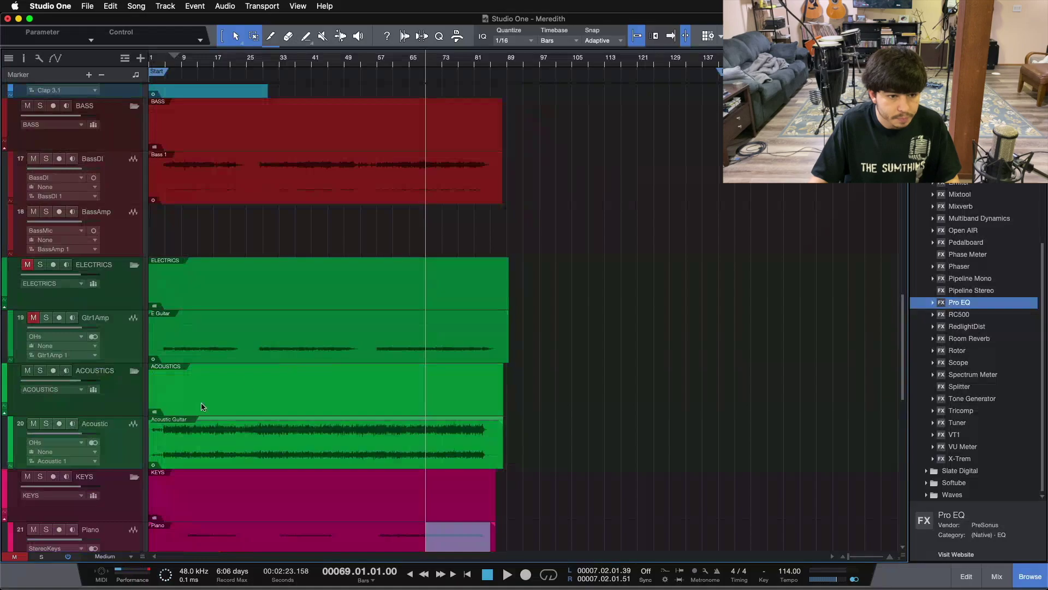
scroll(238, 341, up, 2)
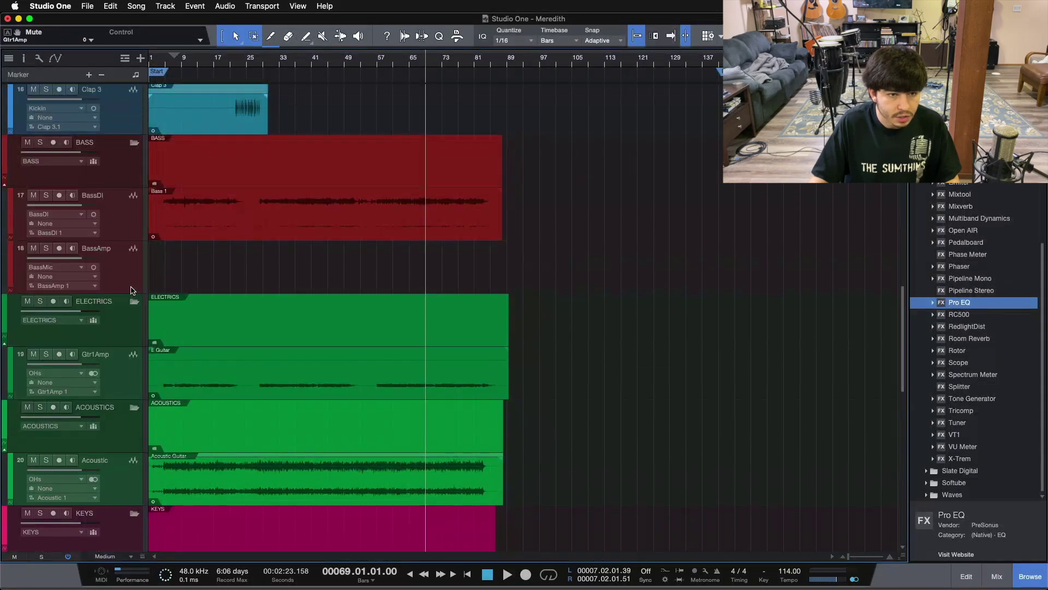
click(130, 286)
scroll(342, 284, down, 5)
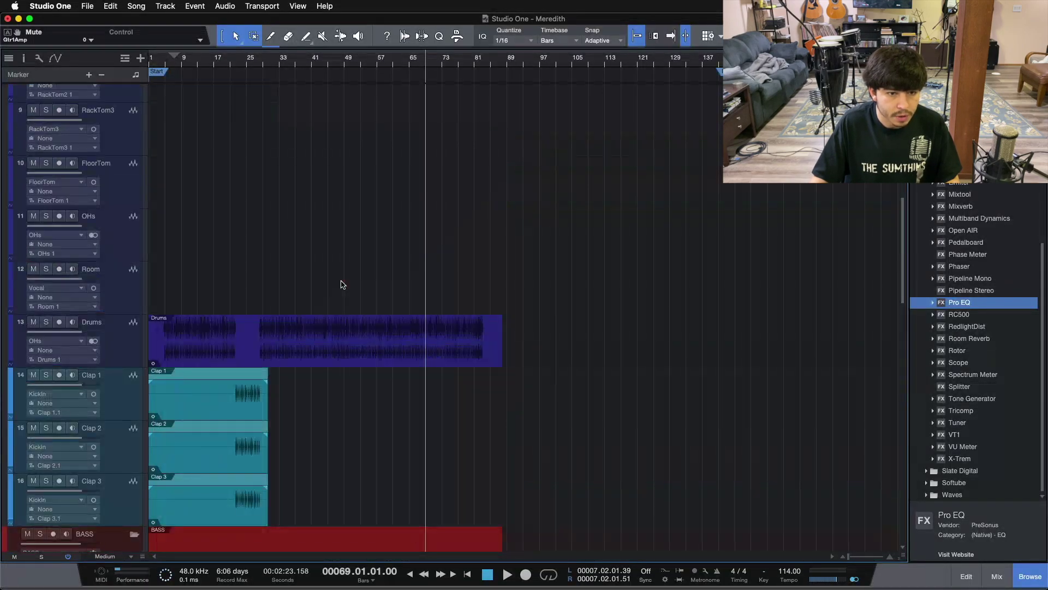
scroll(341, 283, up, 13)
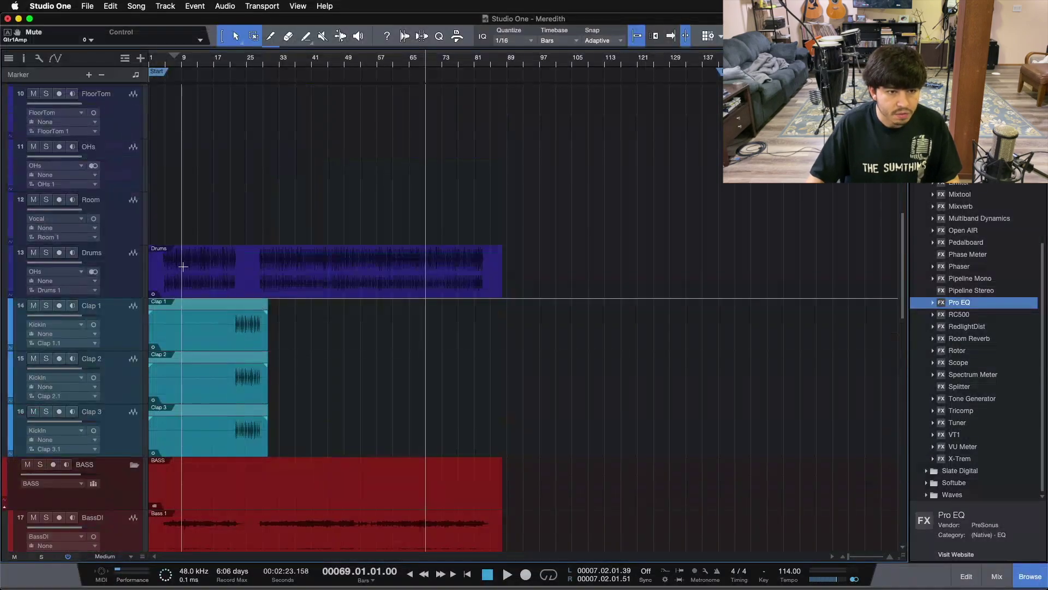
scroll(185, 272, up, 3)
scroll(169, 260, up, 13)
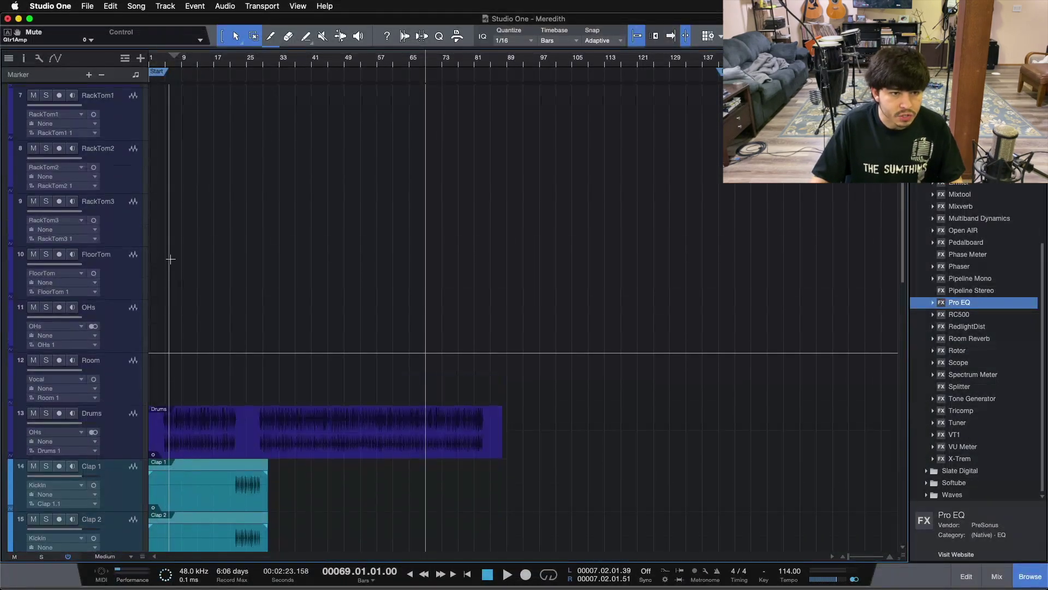
Delete the KickIn, KickOut and KickFar tracks
click(133, 175)
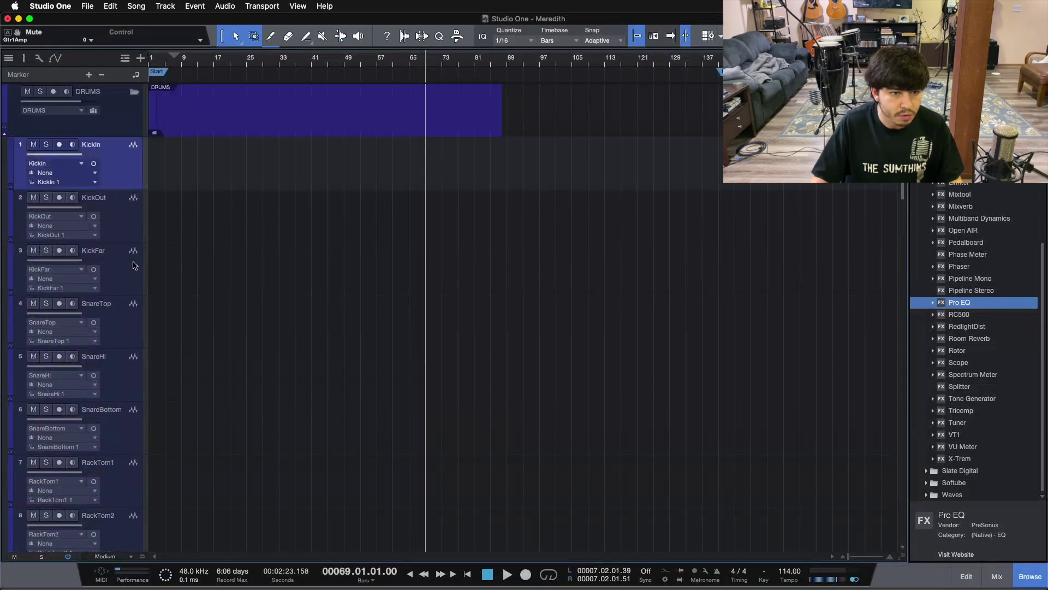
shift+click(133, 264)
key(Delete)
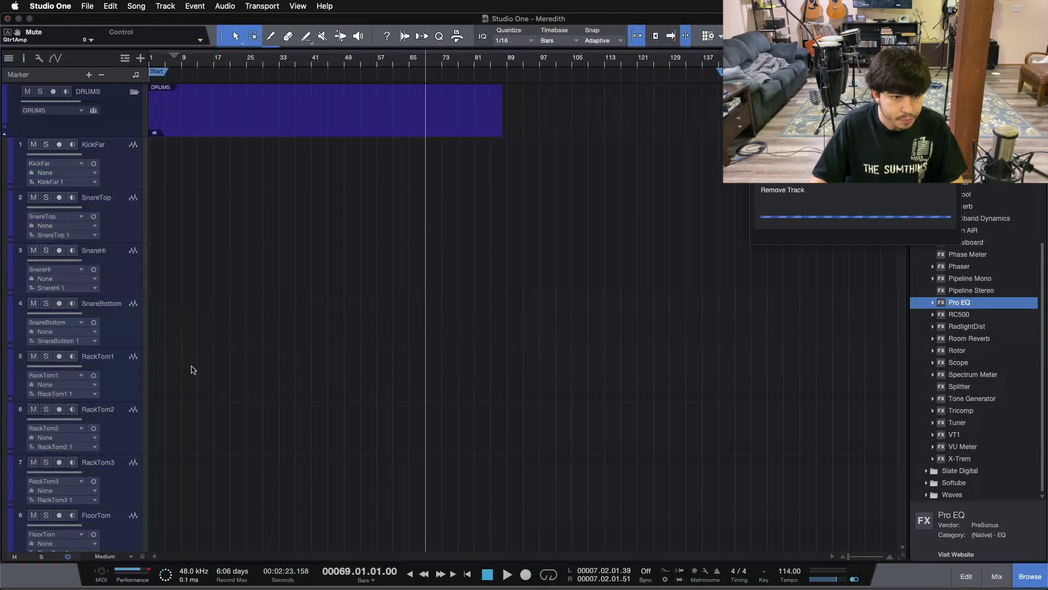
Delete the RackTom1 through RackTom3 tracks and select the Room track
click(124, 330)
scroll(143, 302, down, 5)
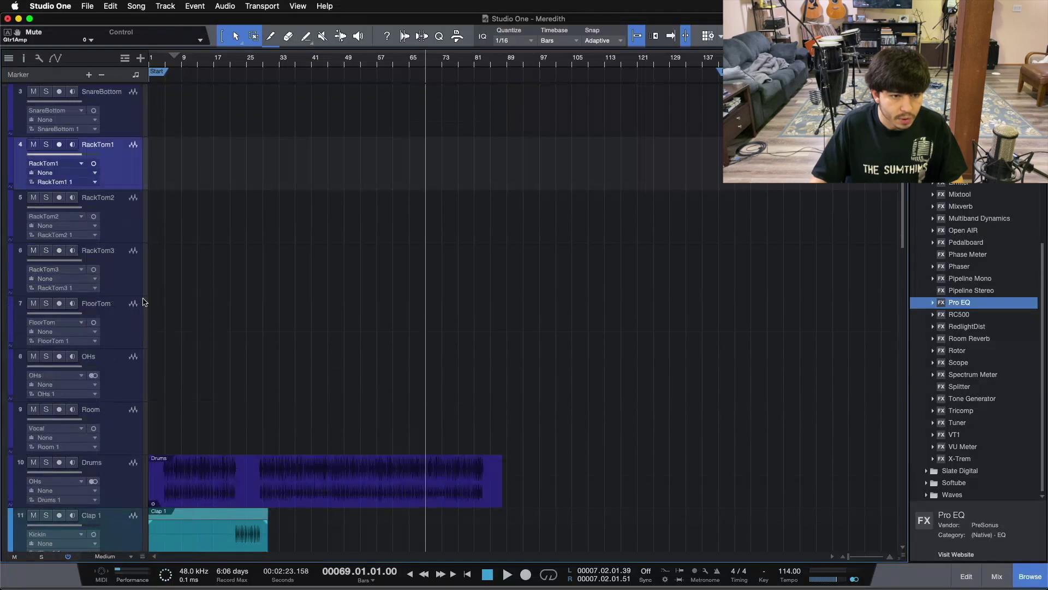
shift+click(115, 266)
key(Delete)
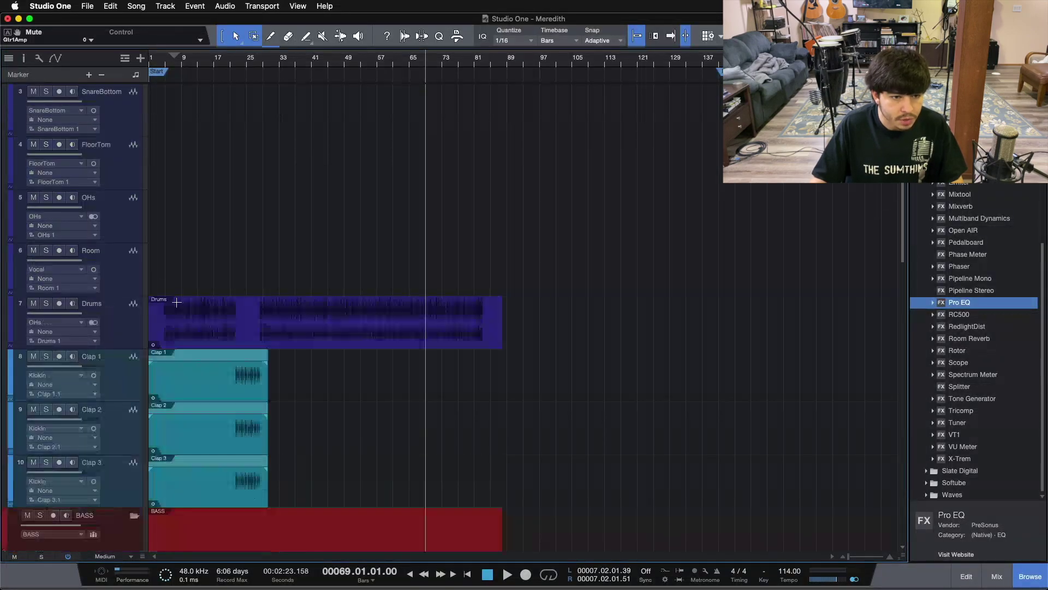
click(120, 279)
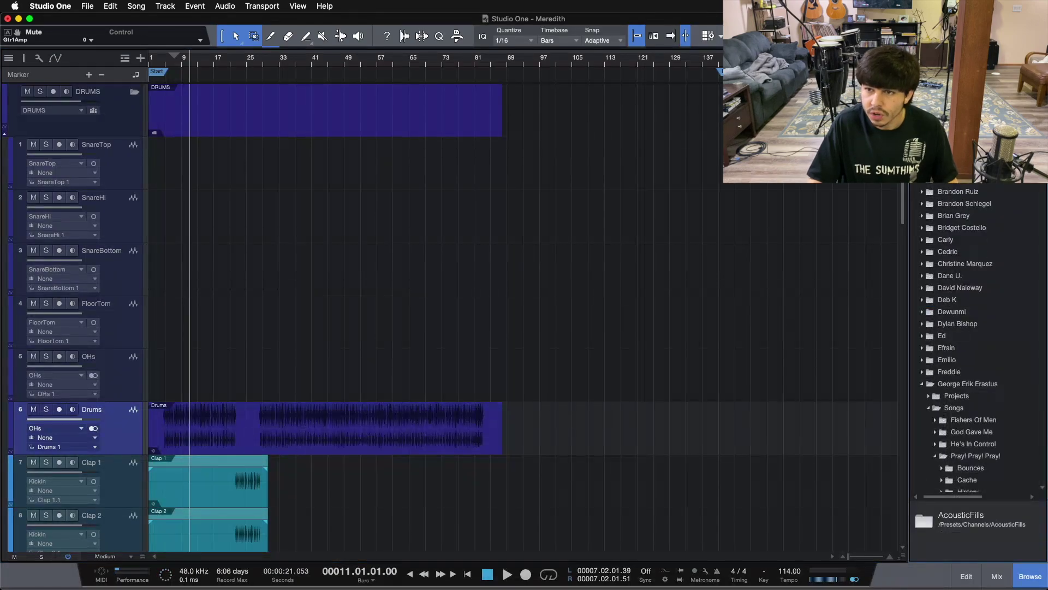
In the Browser, collapse the other song folders and open the Meredith song's Media folder
scroll(939, 420, down, 2)
click(935, 408)
click(929, 360)
click(922, 336)
scroll(988, 188, up, 2)
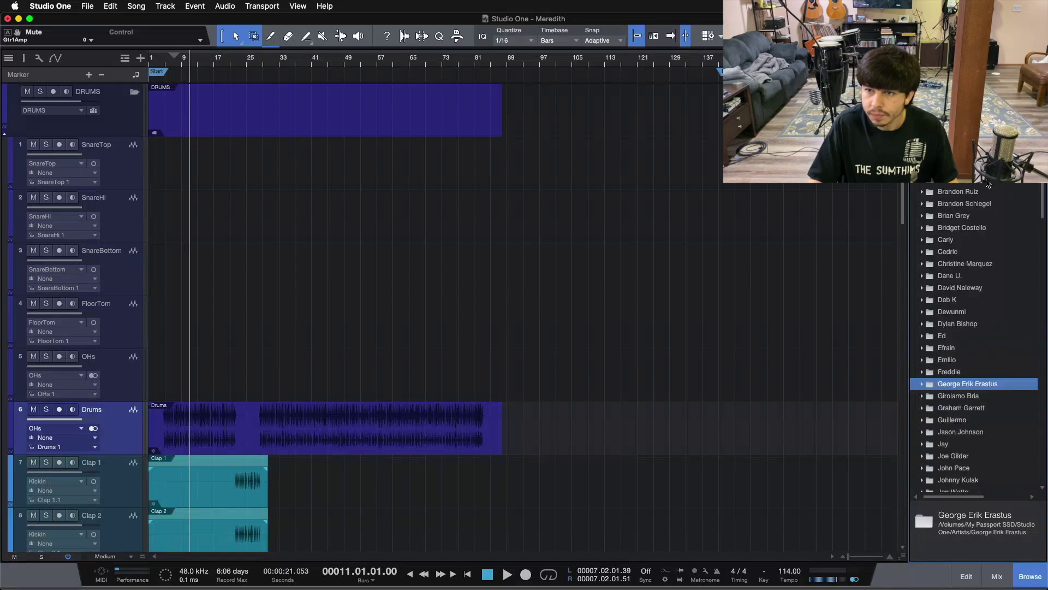
scroll(988, 185, up, 2)
scroll(938, 184, up, 3)
scroll(977, 339, up, 4)
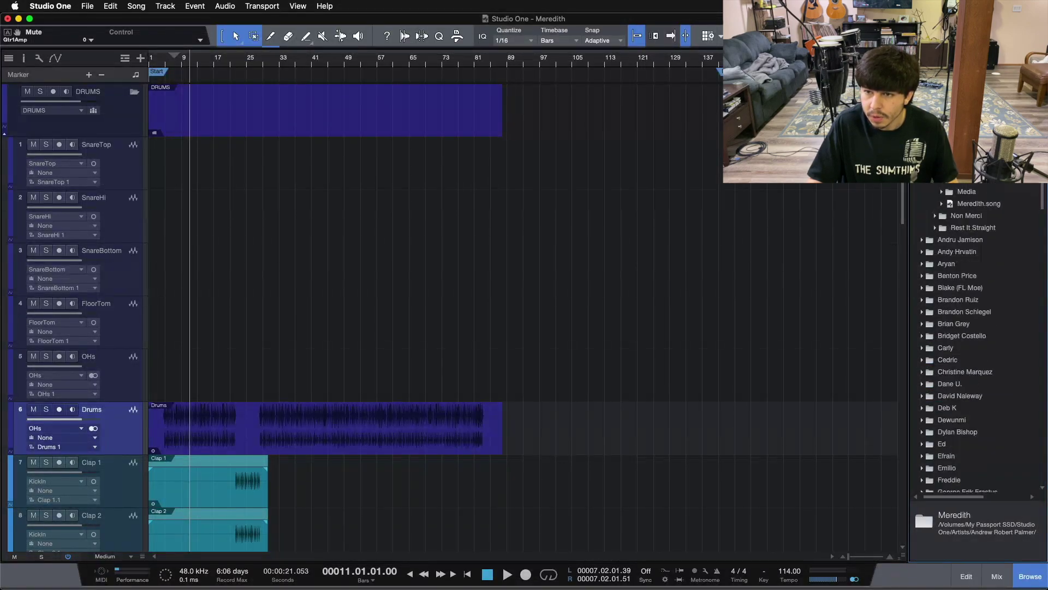
click(943, 203)
click(943, 204)
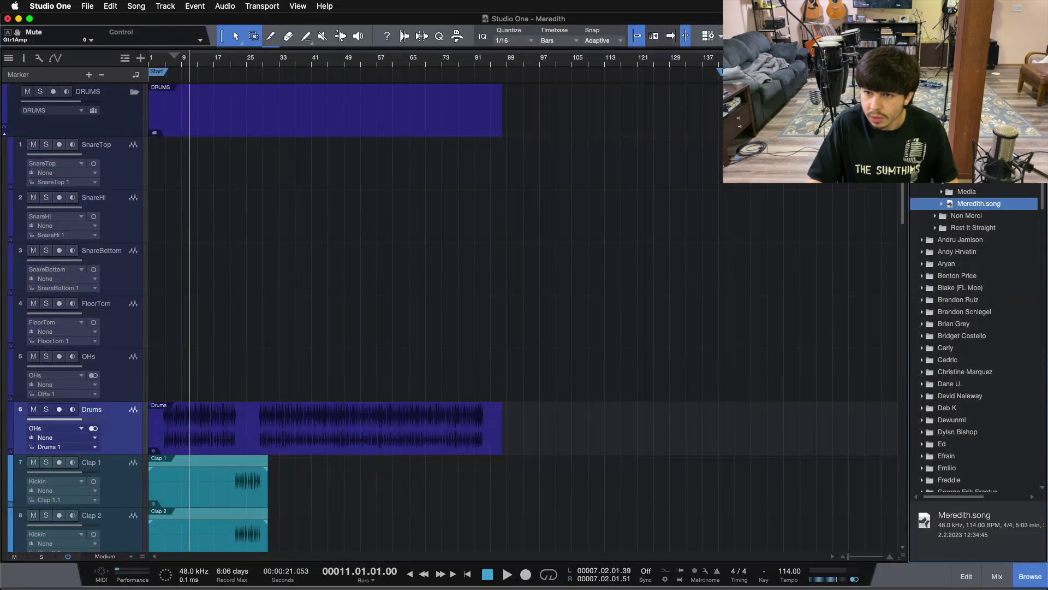
click(941, 192)
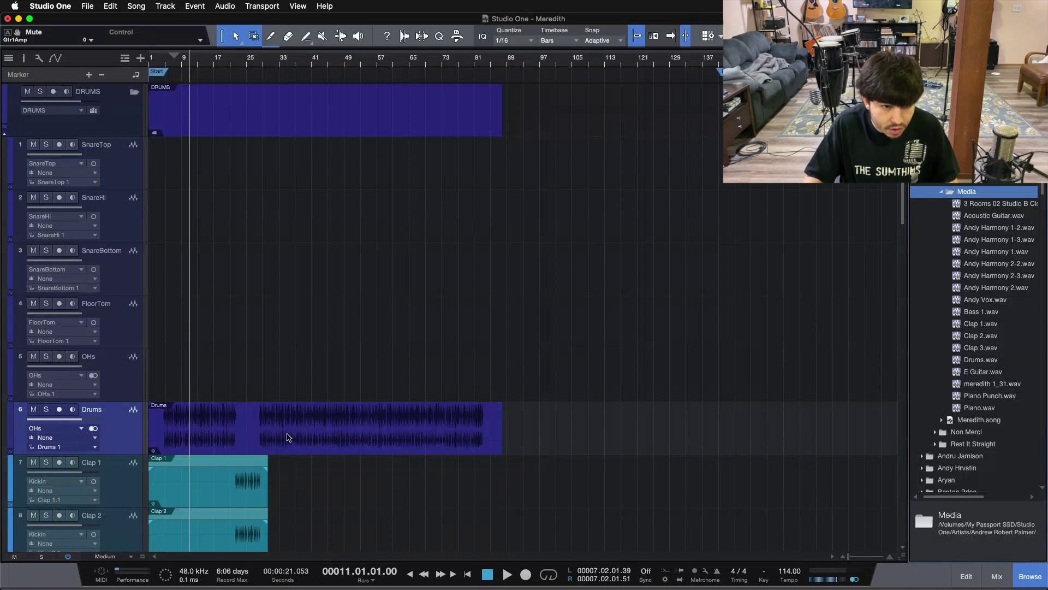
Split Drums.wav to mono files and select the new Drums.L.wav and Drums.R.wav
click(970, 360)
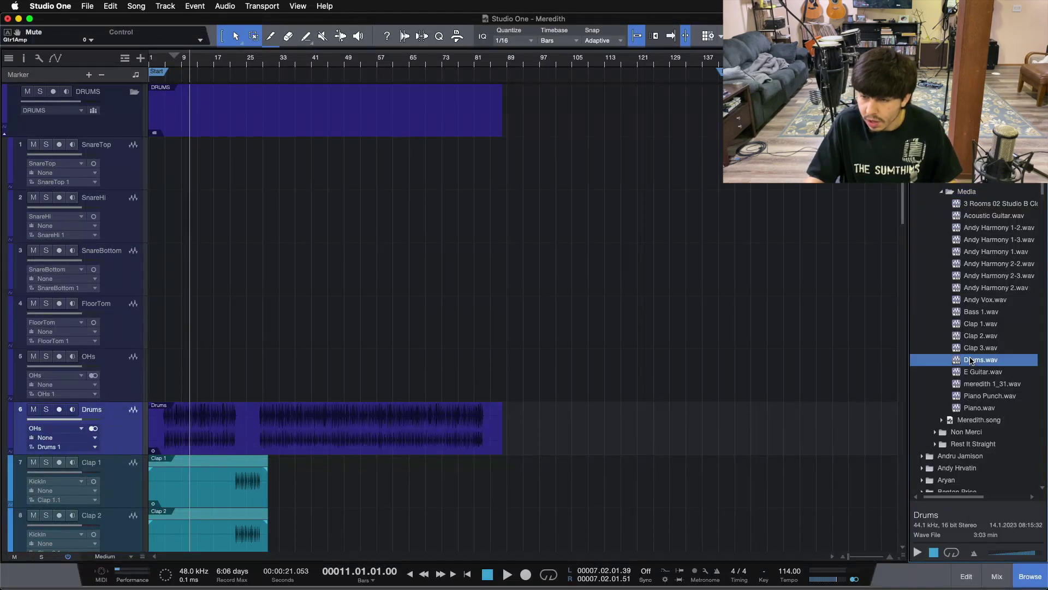
right_click(971, 360)
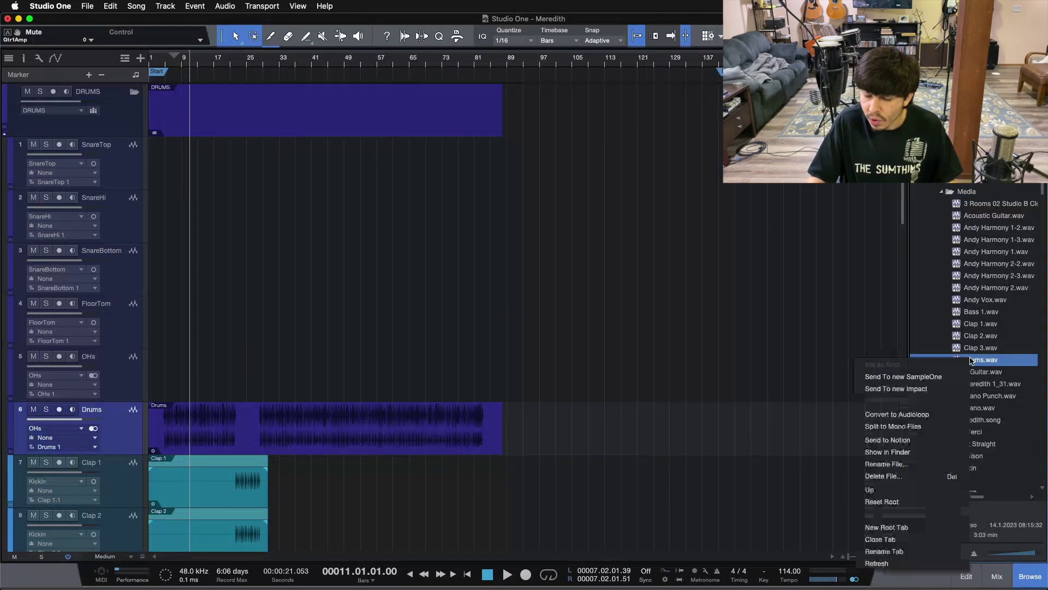
click(898, 428)
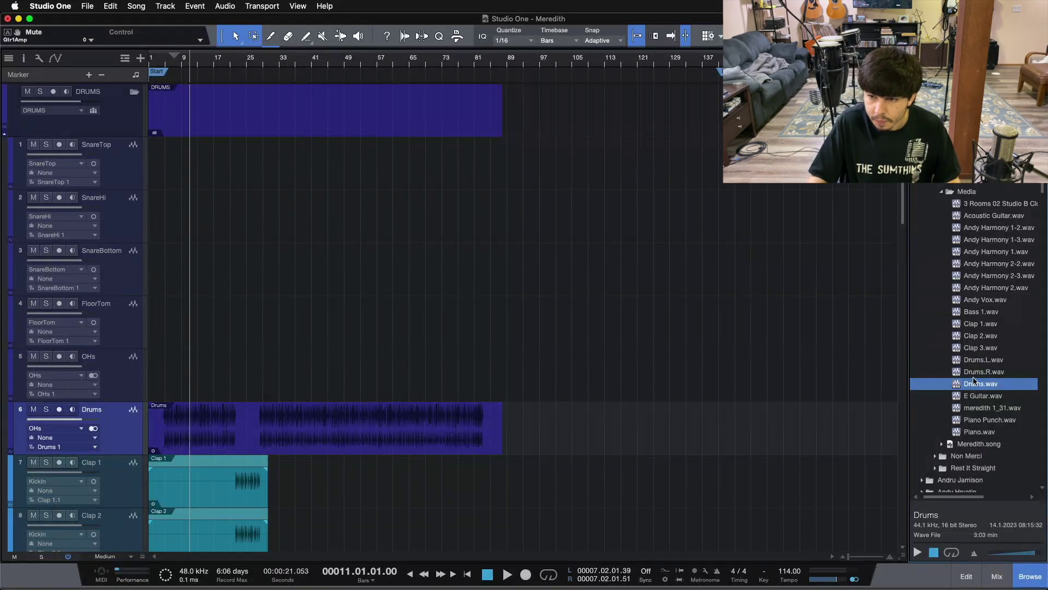
click(977, 359)
shift+click(981, 373)
Drag both mono files into the song, placing Drums.R on SnareTop and Drums.L on OHs
mouse_move(981, 361)
mouse_down()
mouse_move(830, 386)
mouse_move(276, 304)
mouse_move(171, 323)
mouse_up()
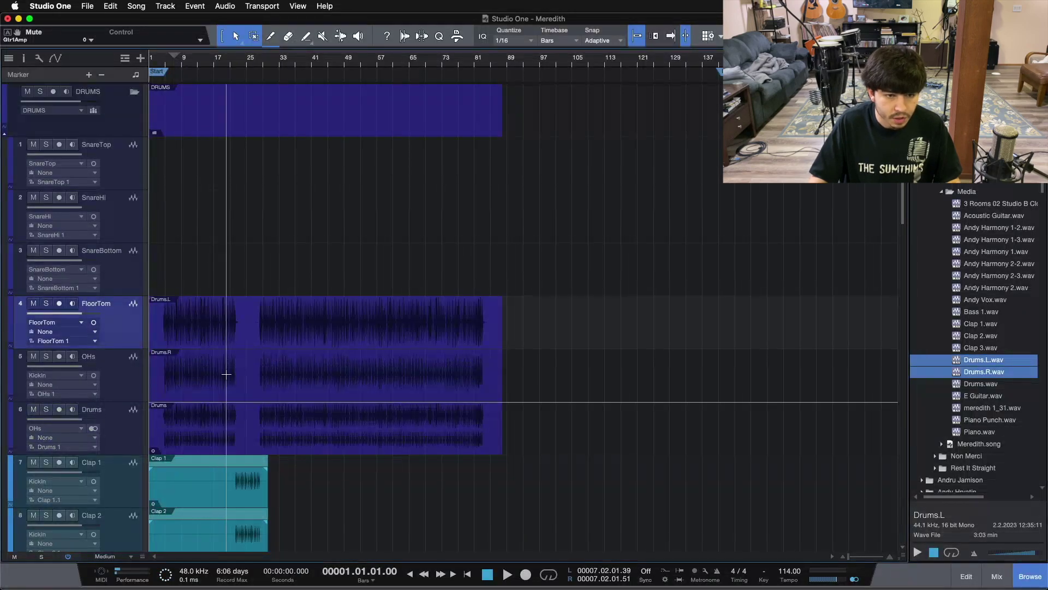
drag(207, 388, 200, 185)
drag(167, 337, 174, 386)
Audition the split drums from bar 11, soloing SnareTop and OHs in turn
click(188, 64)
key(space)
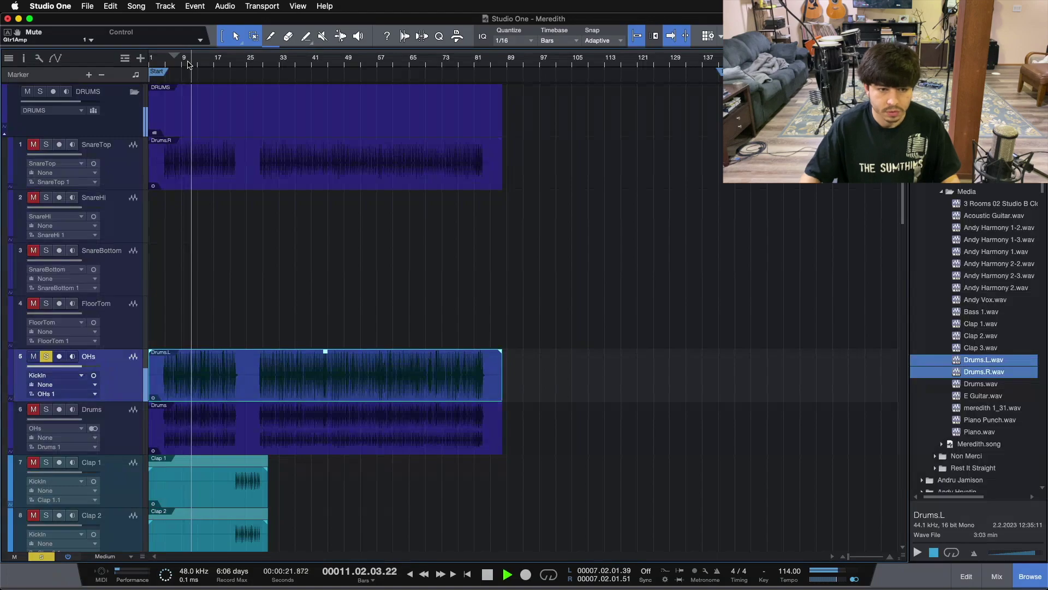
click(46, 144)
click(46, 356)
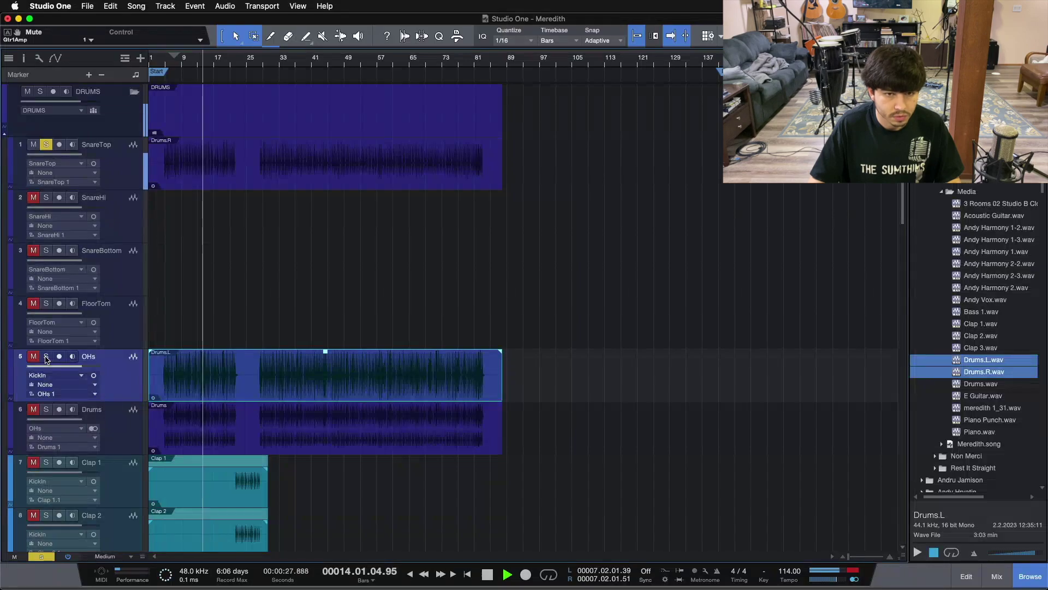
click(46, 357)
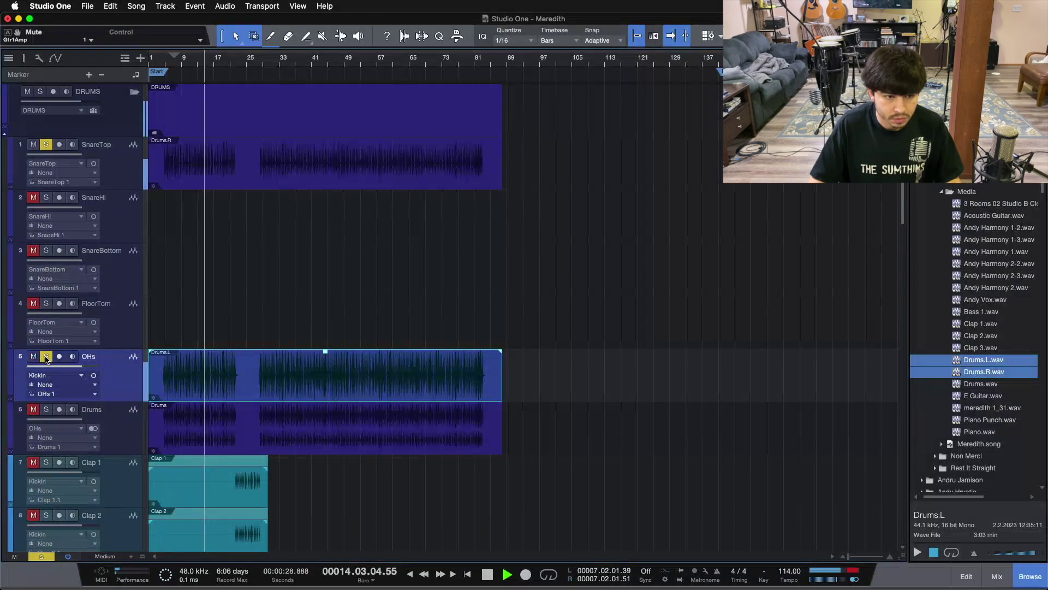
click(46, 144)
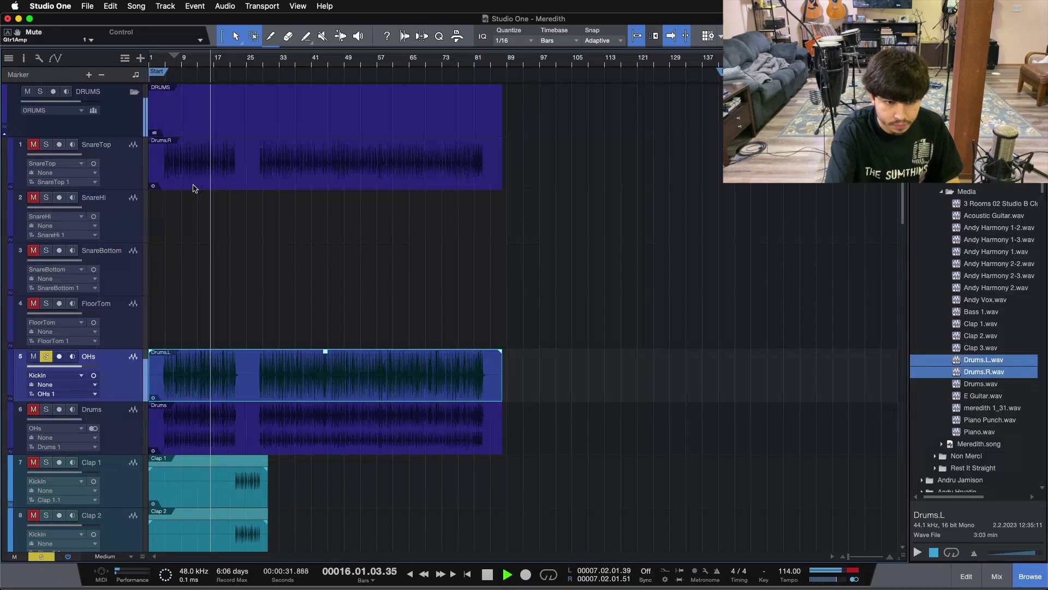
key(space)
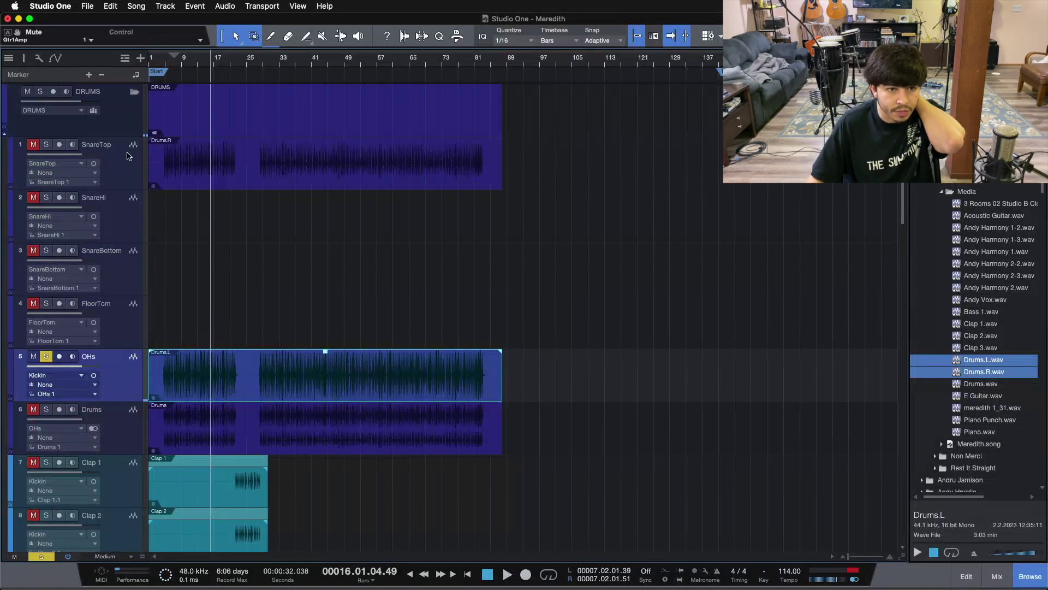
click(76, 150)
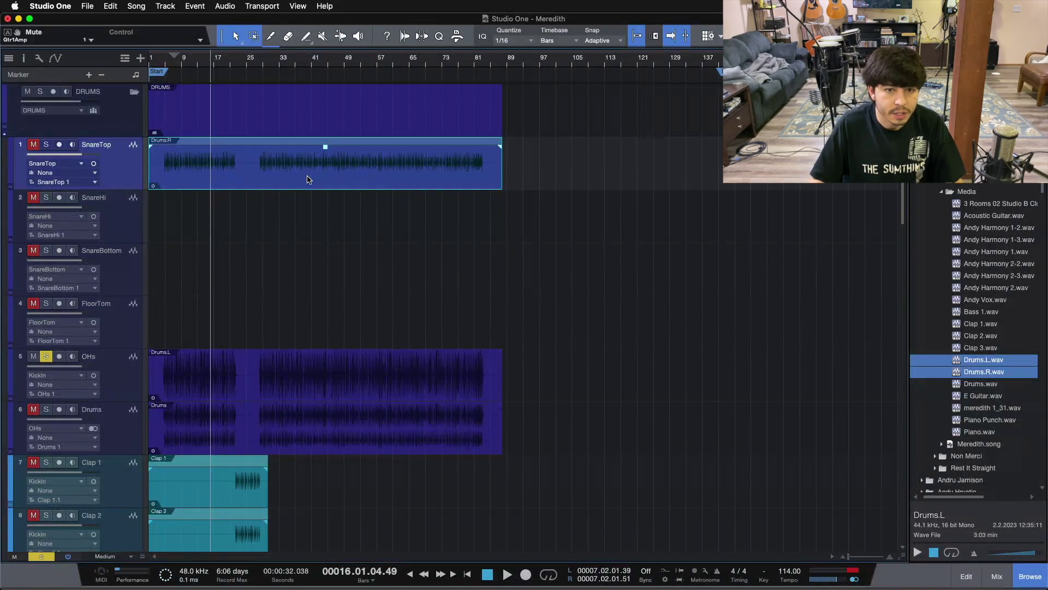
click(267, 384)
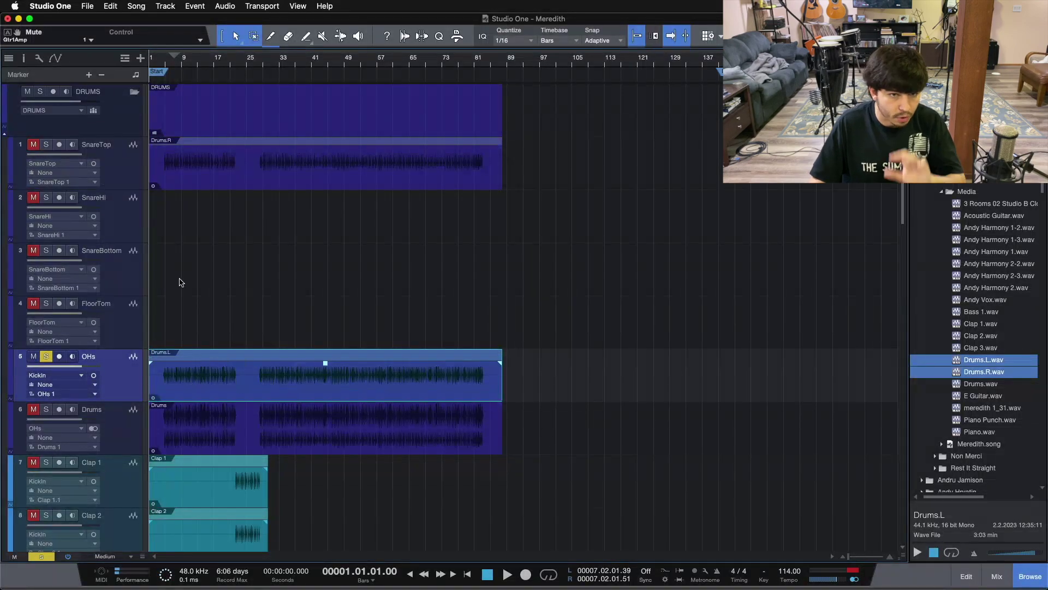
Delete the SnareHi, SnareBottom and FloorTom tracks
click(125, 220)
shift+click(123, 326)
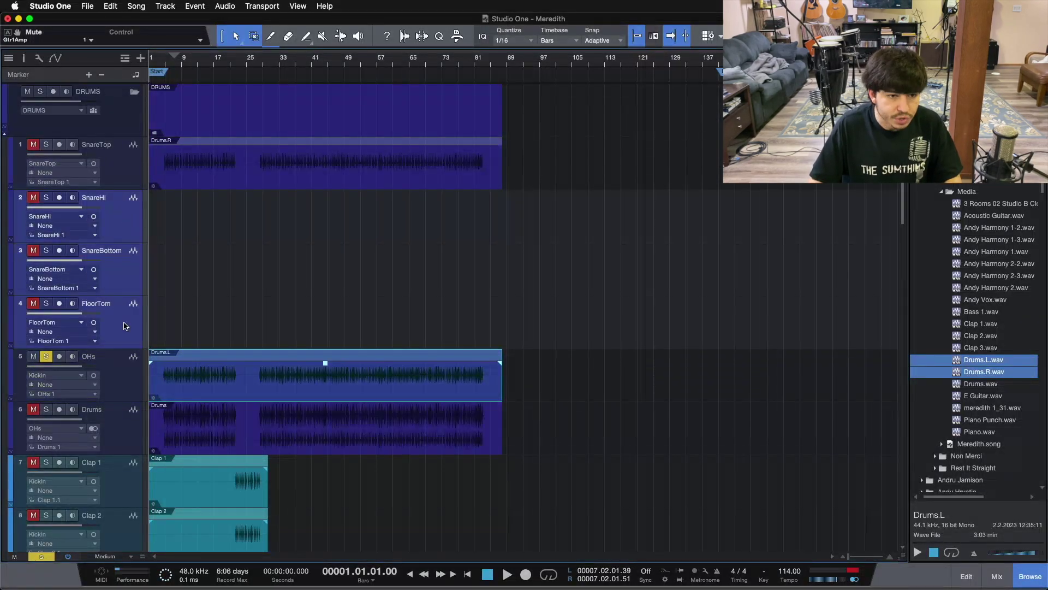
key(Delete)
Deactivate the original stereo Drums track and hide it
click(123, 272)
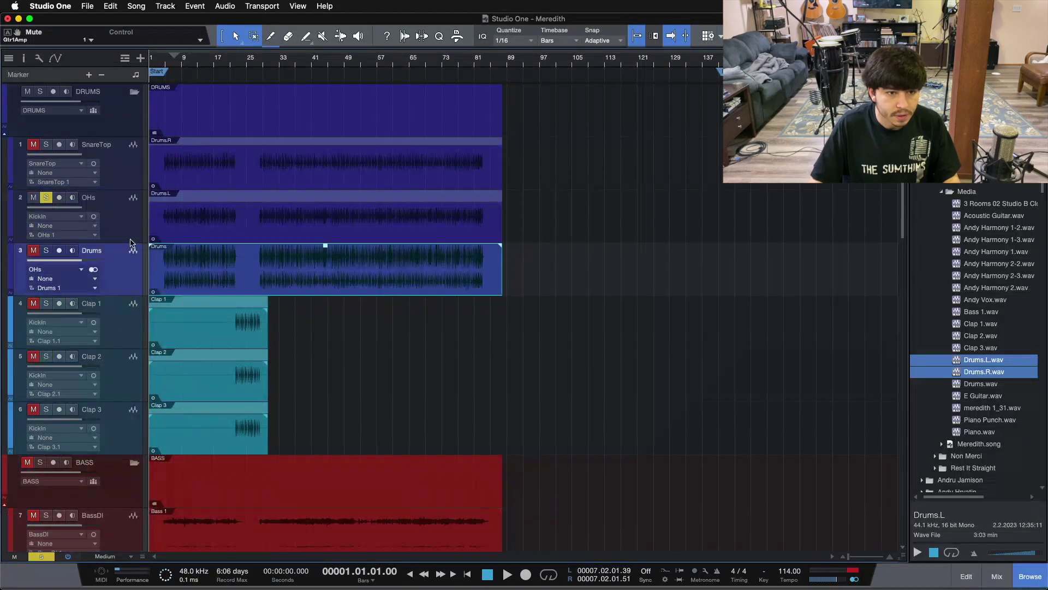
key(shift+m)
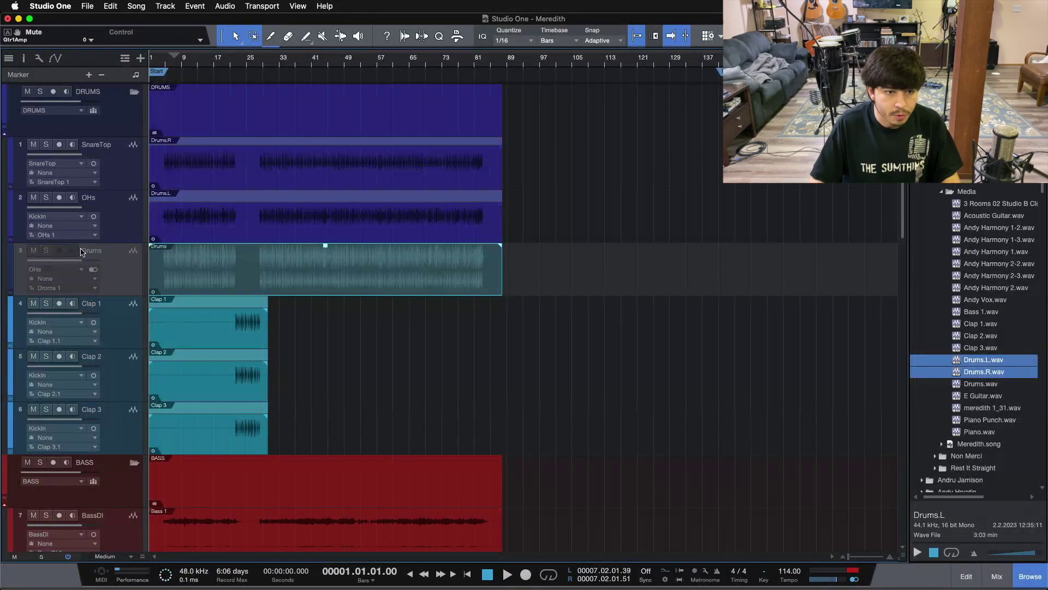
right_click(130, 266)
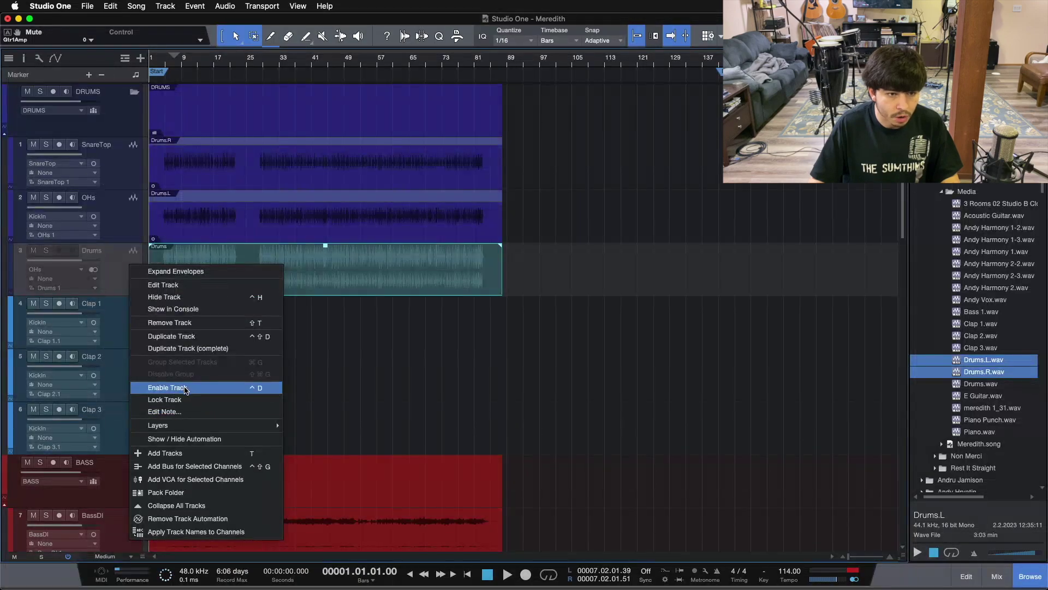
click(106, 261)
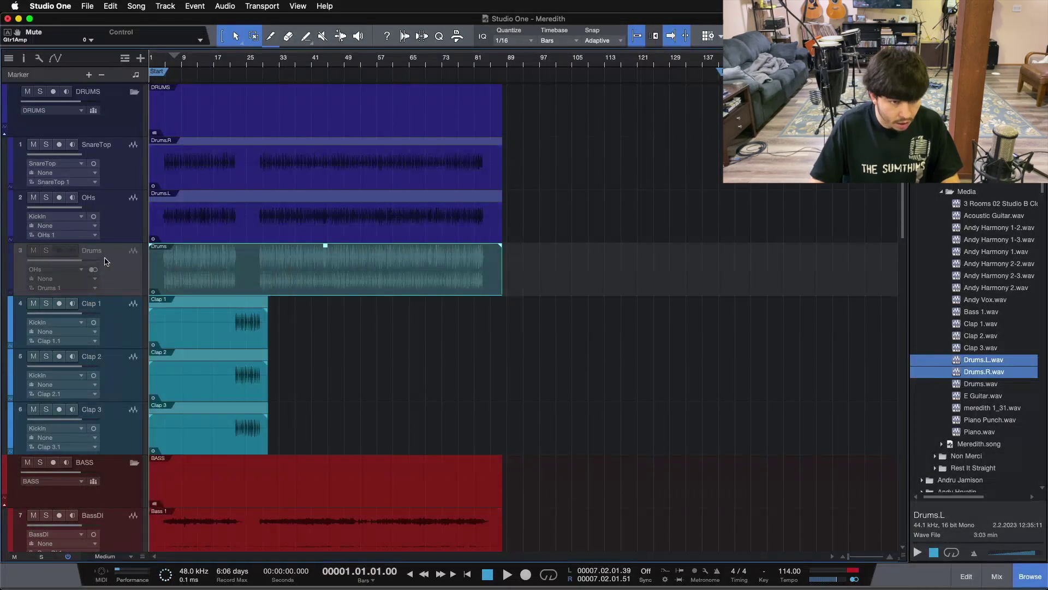
right_click(105, 261)
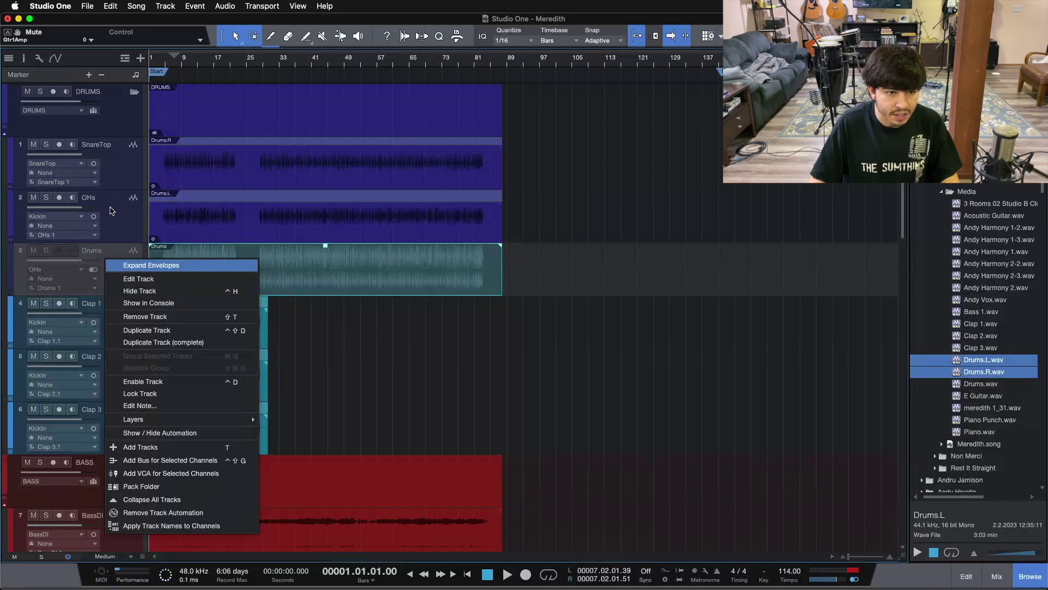
click(114, 271)
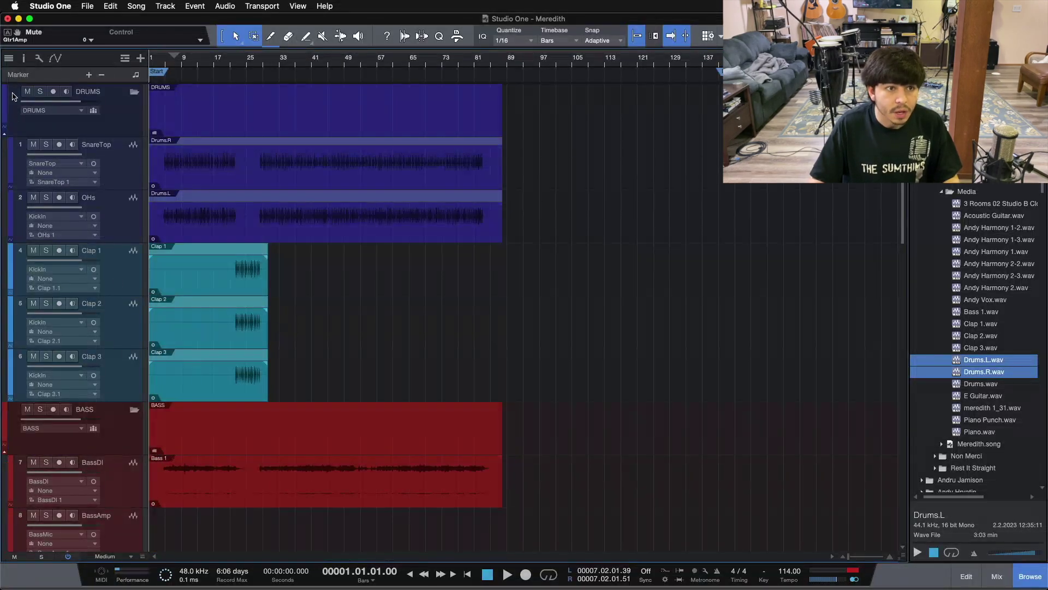
Select the Bass 1 event on BassDI, return to the song start, and bring up the Console
click(9, 58)
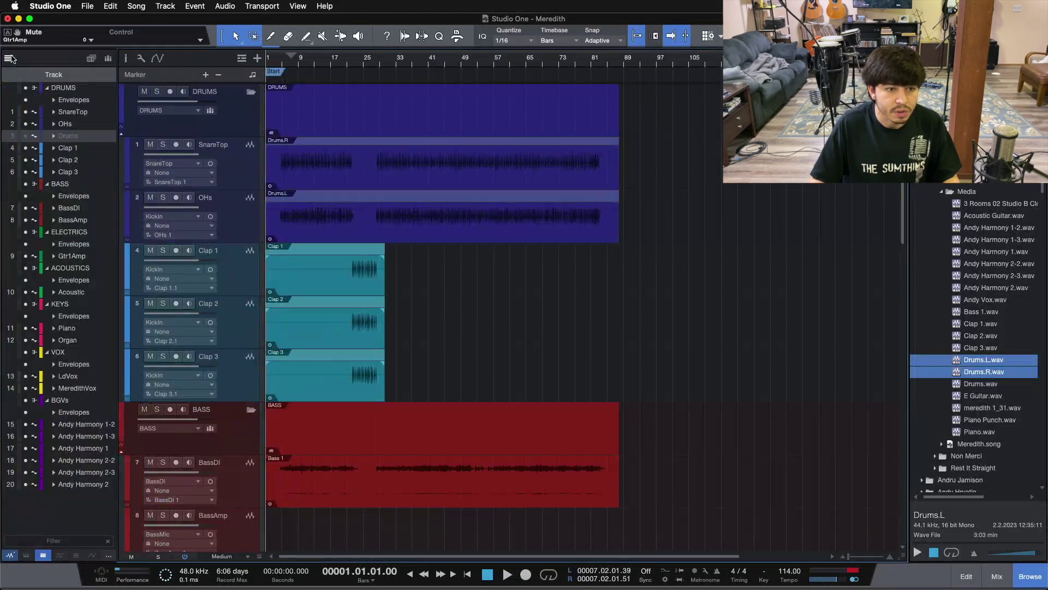
click(9, 57)
scroll(342, 345, down, 5)
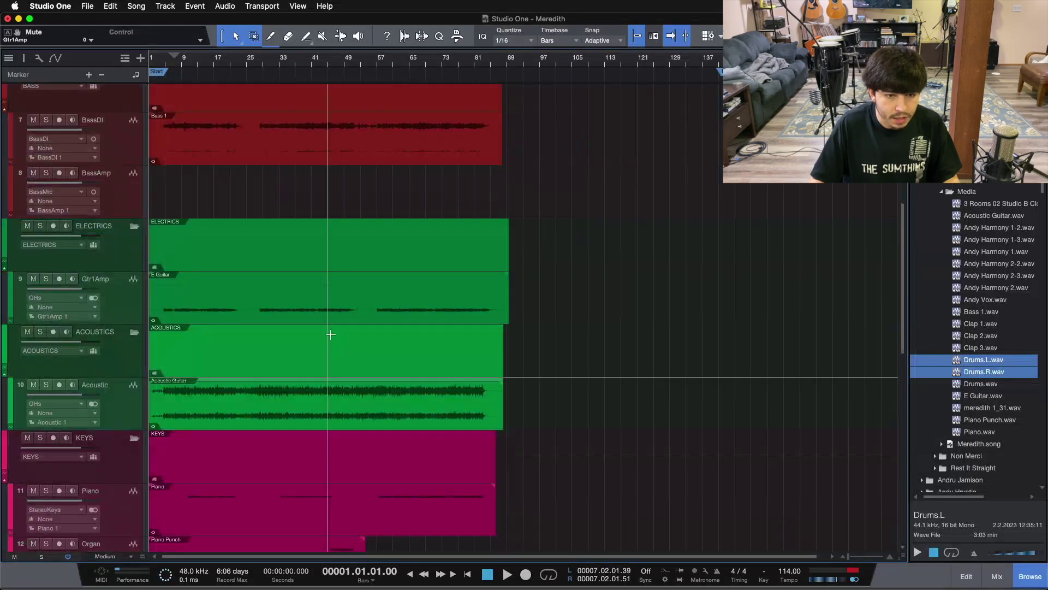
scroll(328, 344, up, 2)
click(273, 332)
click(272, 334)
key(comma)
scroll(217, 266, up, 3)
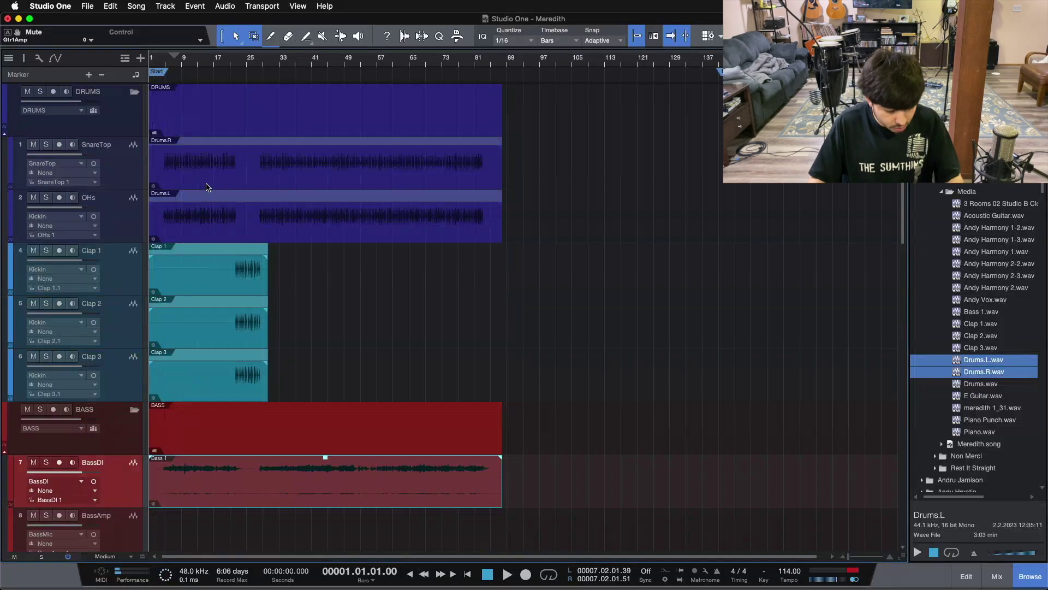
key(F3)
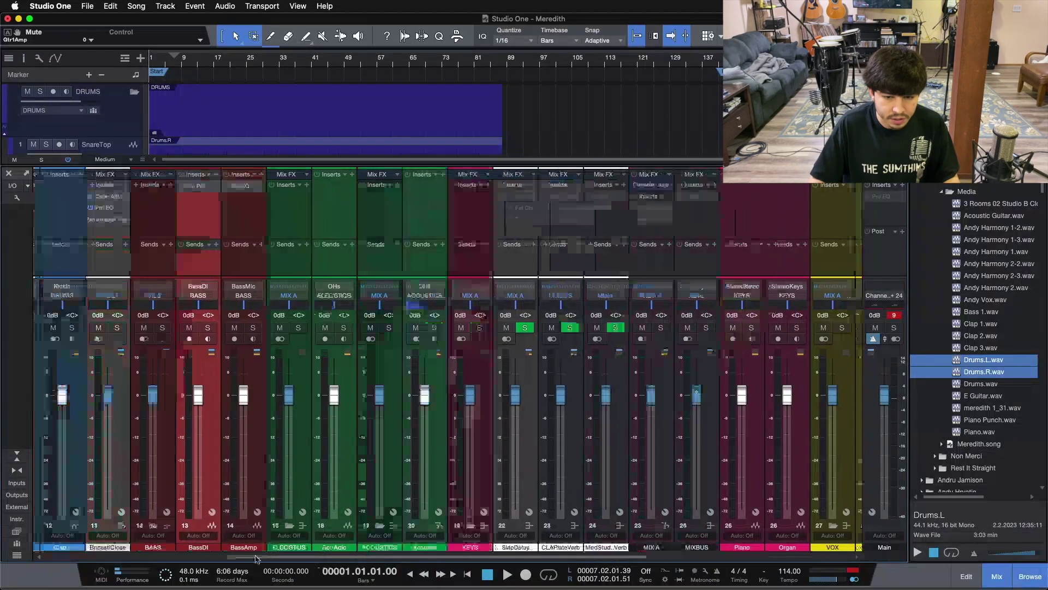
drag(255, 557, 77, 556)
Remove the SnareLvl, KickLvl and TomsLvl channels from the mixer
click(109, 456)
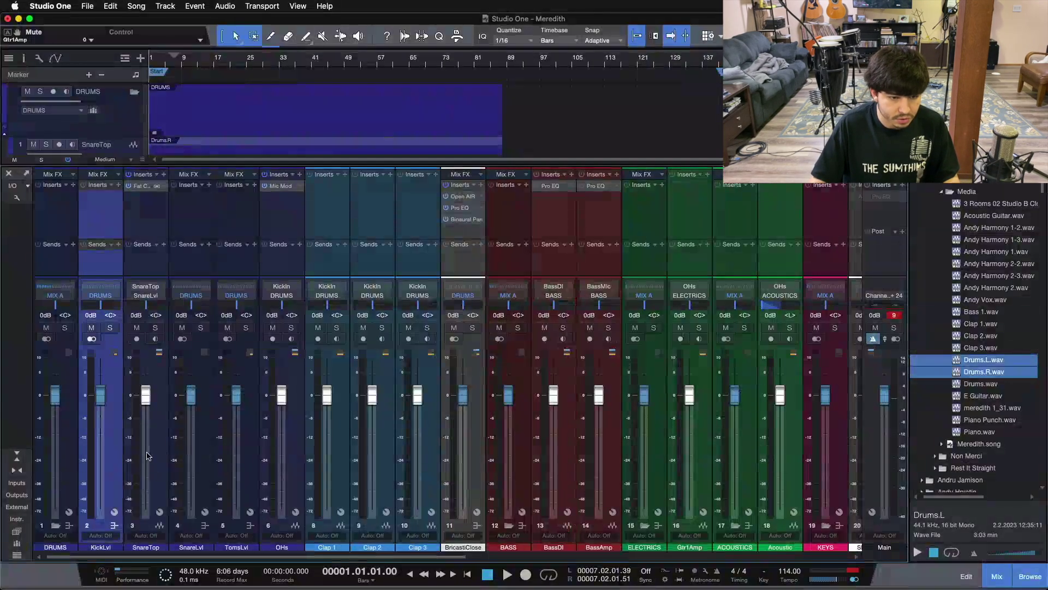
click(170, 455)
right_click(204, 204)
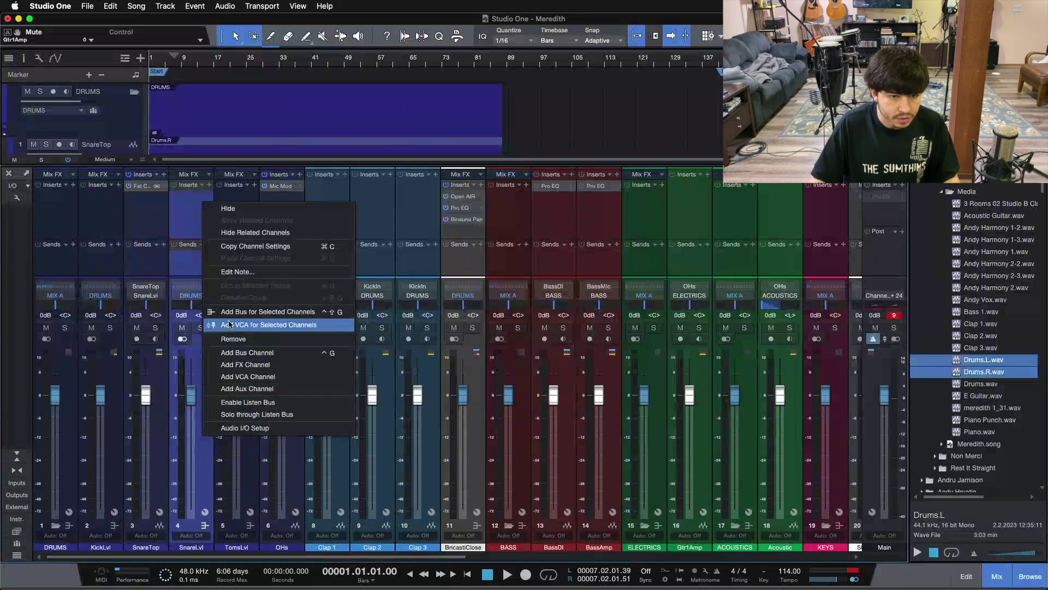
click(230, 339)
right_click(114, 228)
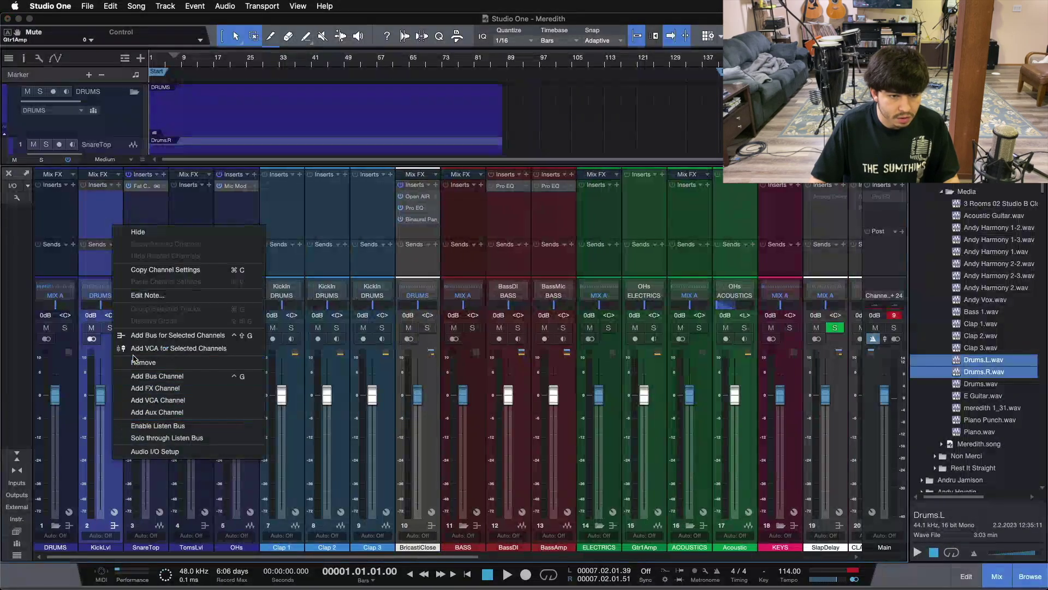
click(136, 362)
right_click(161, 205)
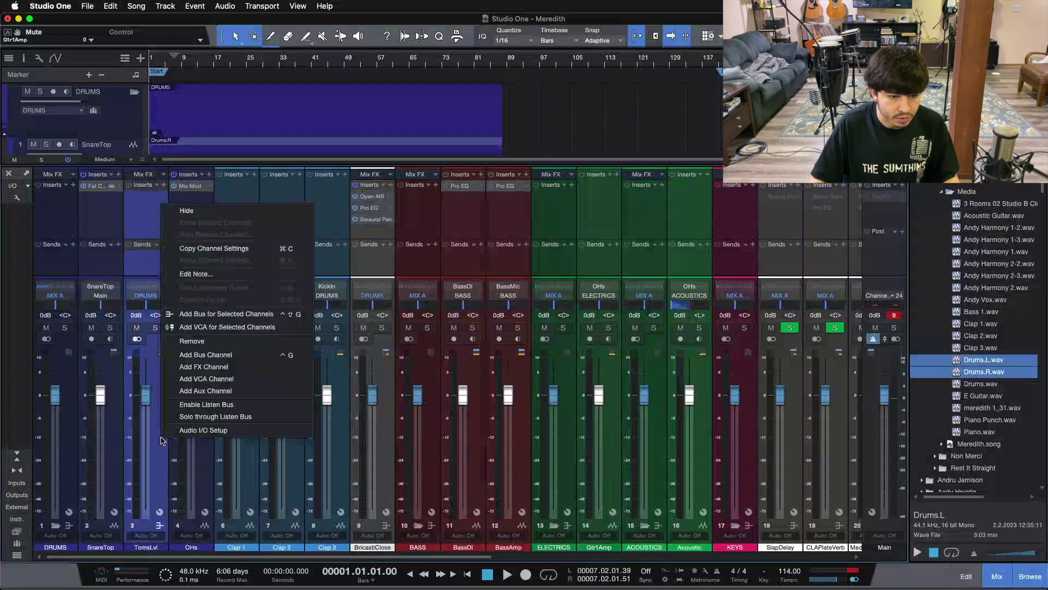
click(188, 341)
Route the SnareTop channel's output to the DRUMS bus
click(110, 478)
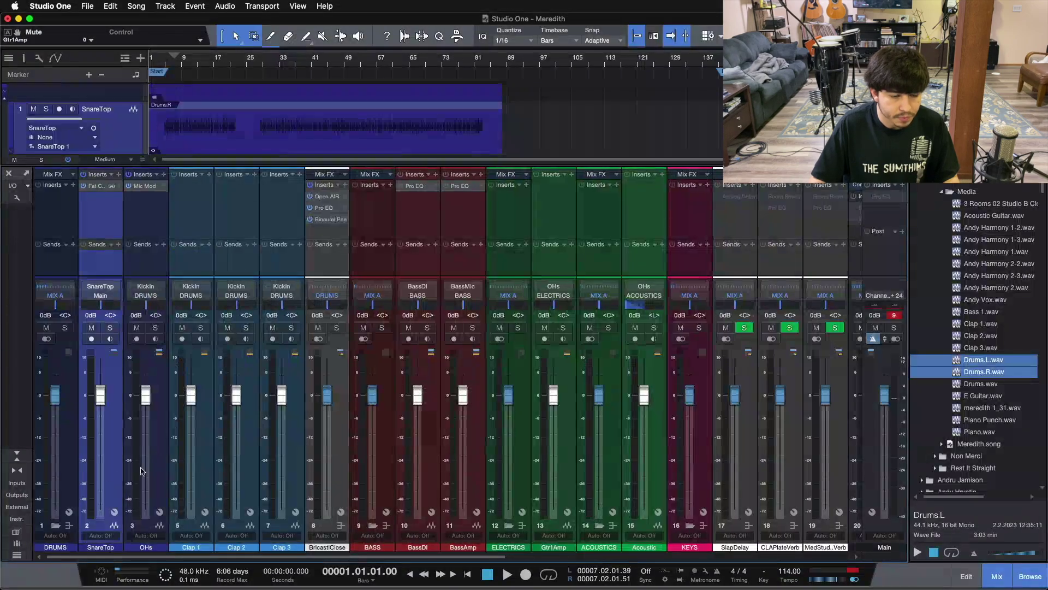
click(100, 295)
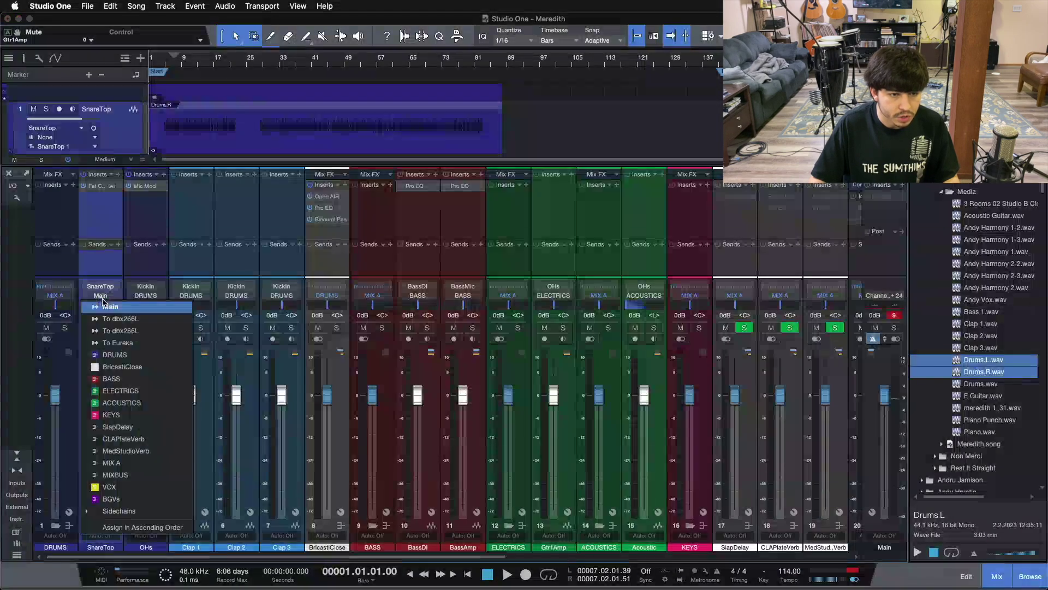
click(119, 356)
Pull SnareTop through Clap 3 and BricastiClose faders to -oo, removing SnareTop's inserts
shift+click(282, 272)
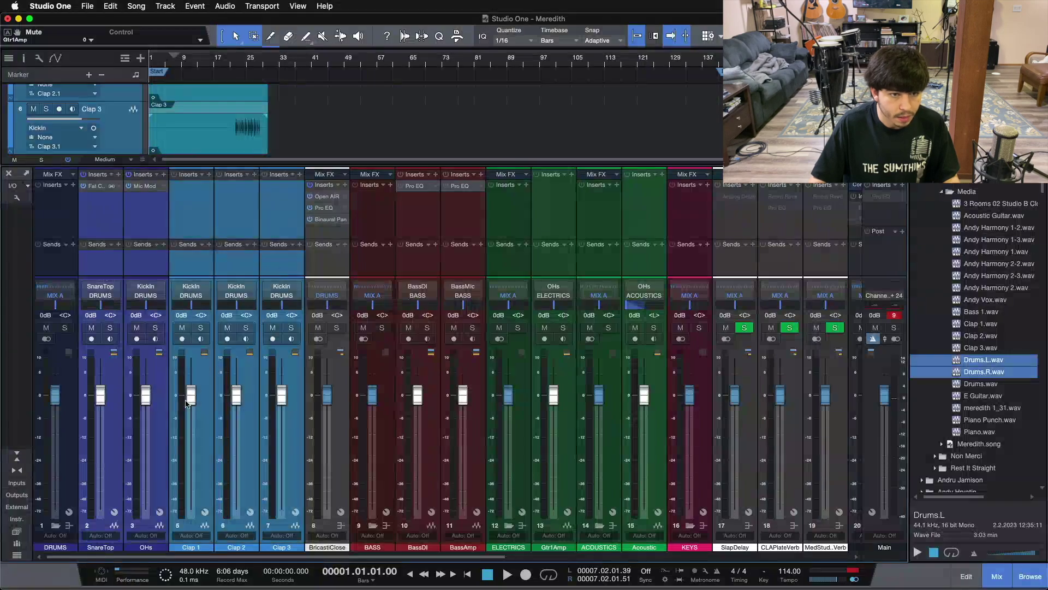
drag(146, 394, 145, 510)
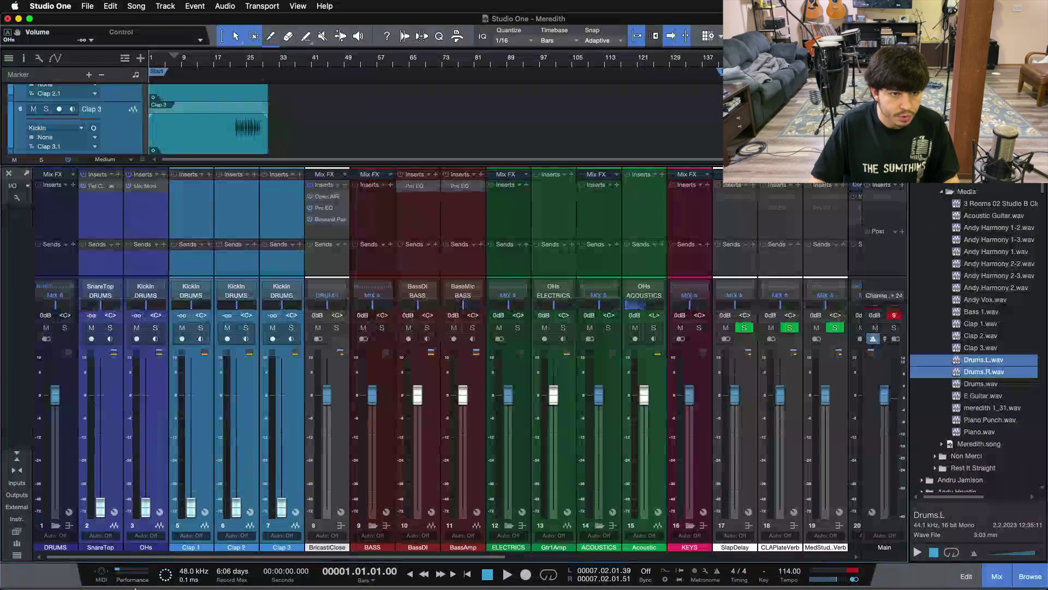
right_click(98, 187)
click(109, 288)
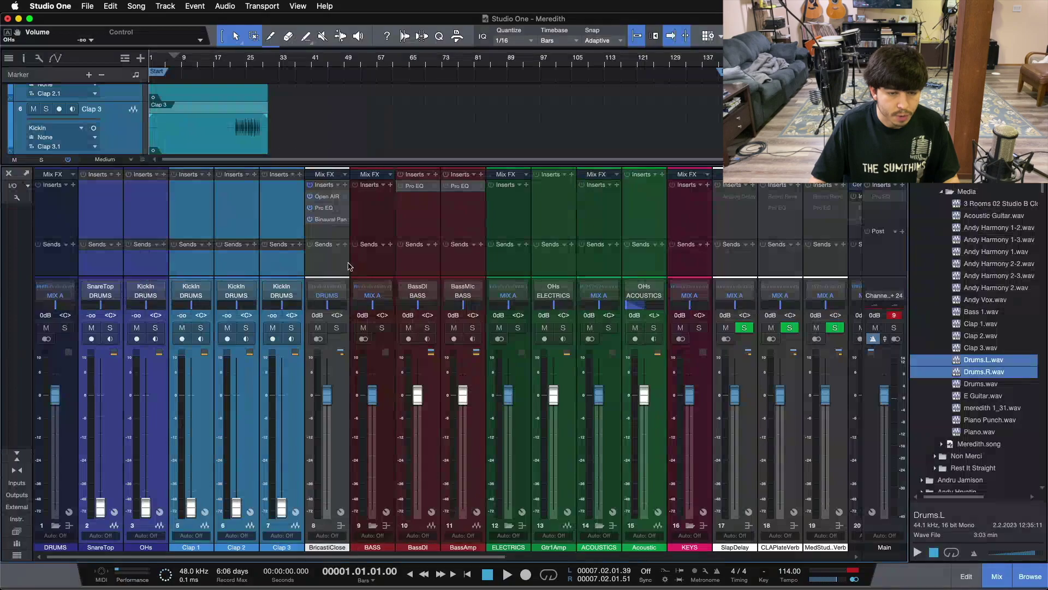
click(327, 266)
drag(327, 394, 317, 588)
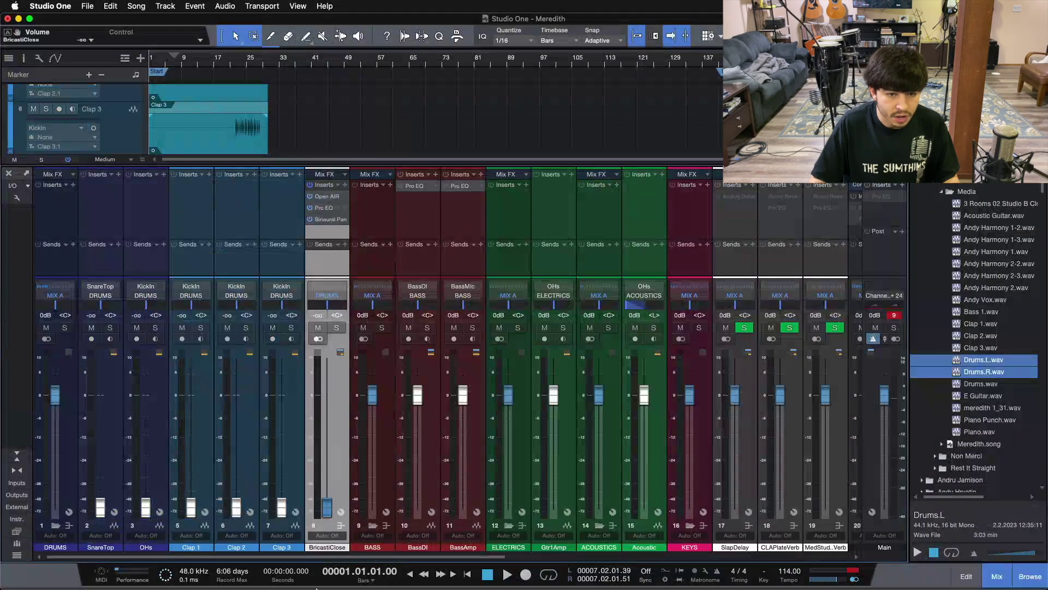
click(422, 257)
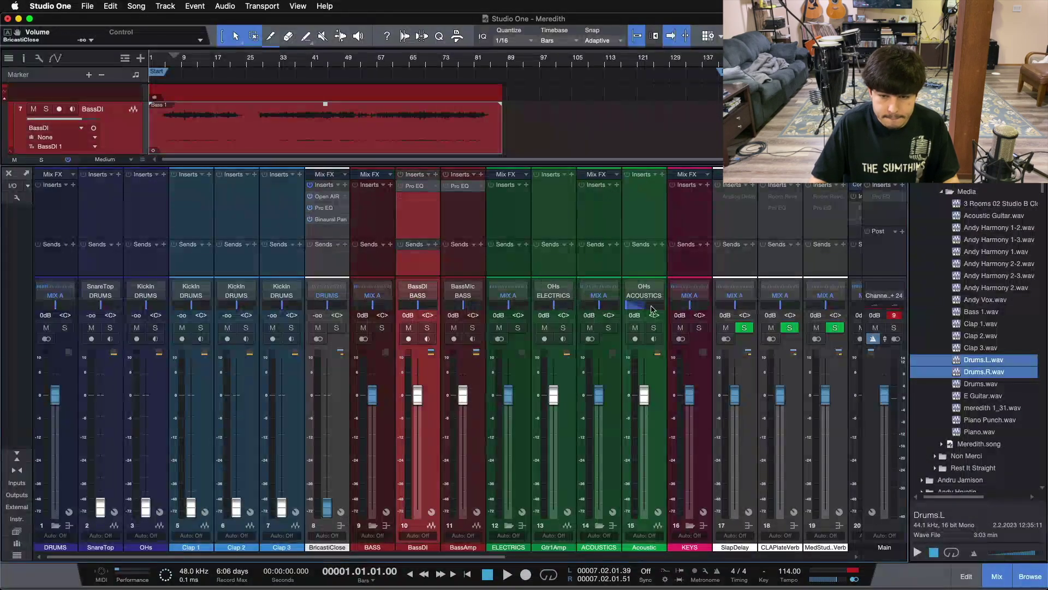
Bounce BassDI's Bass 1 event to mono Bass 1 L and copy it onto BassAmp
key(F3)
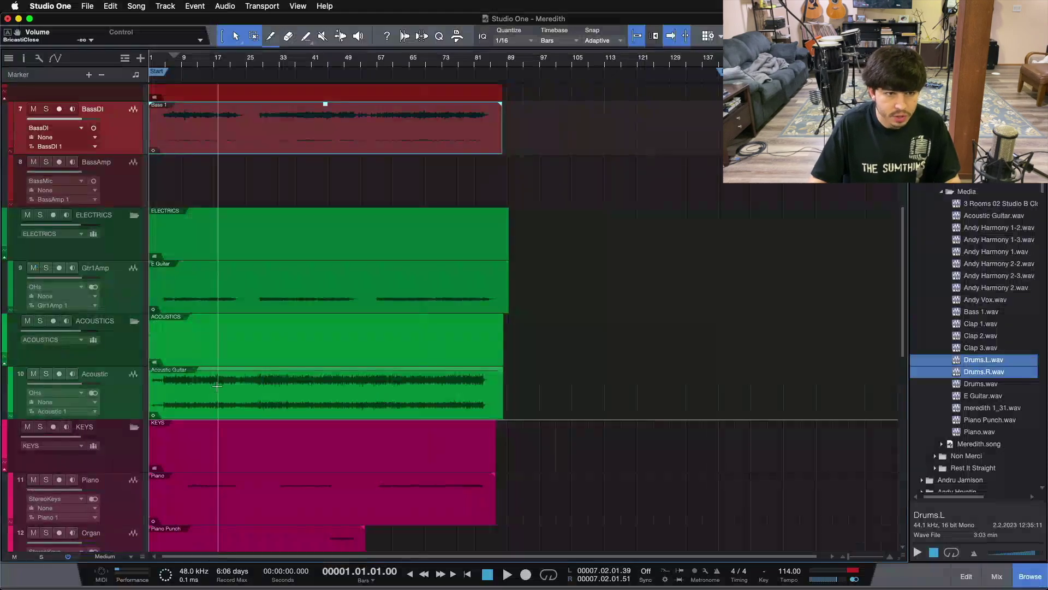
scroll(217, 385, up, 3)
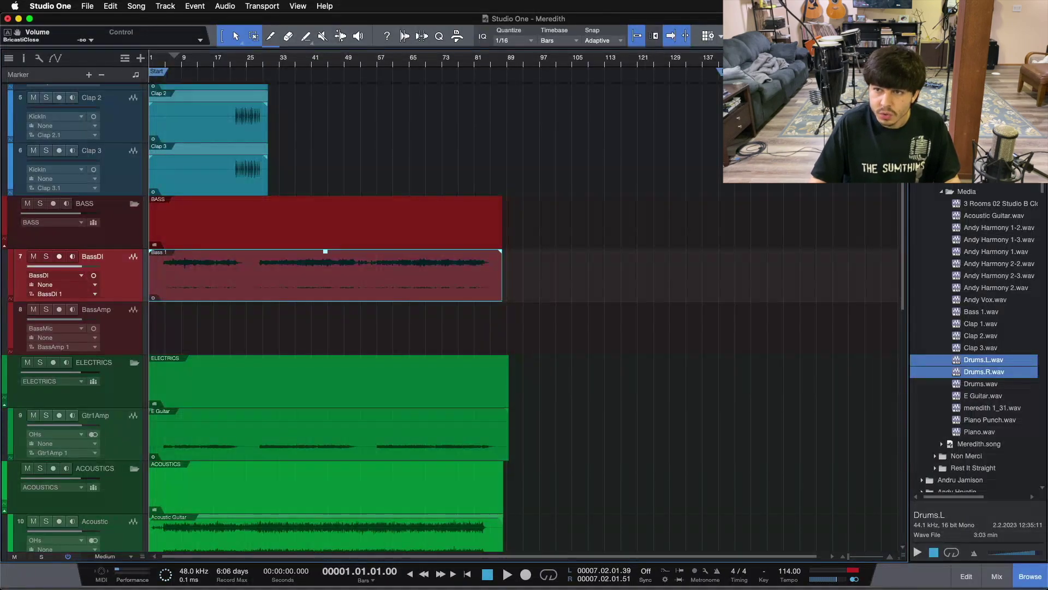
key(F7)
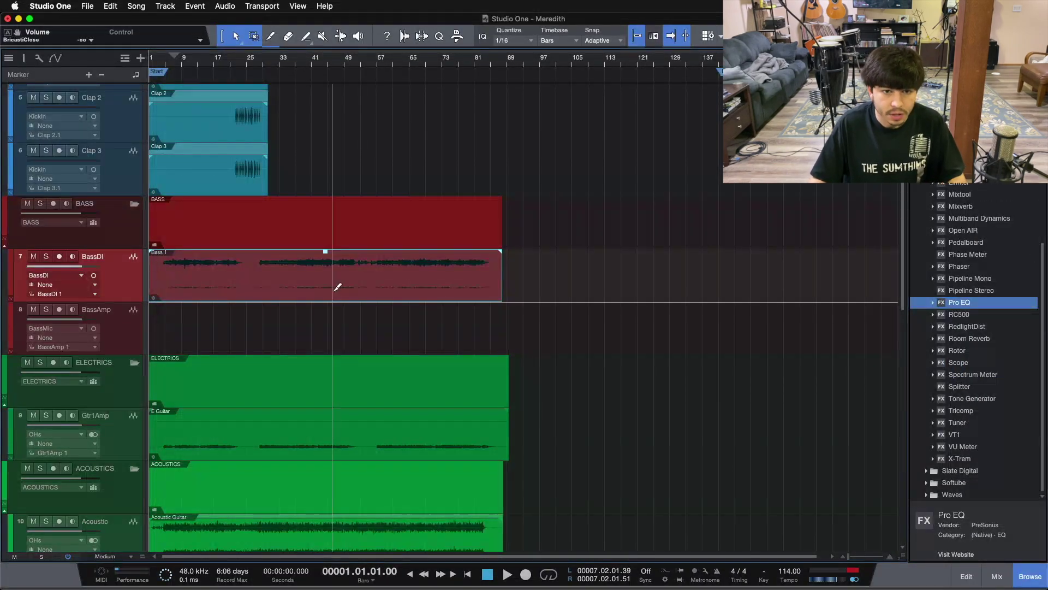
key(super+b)
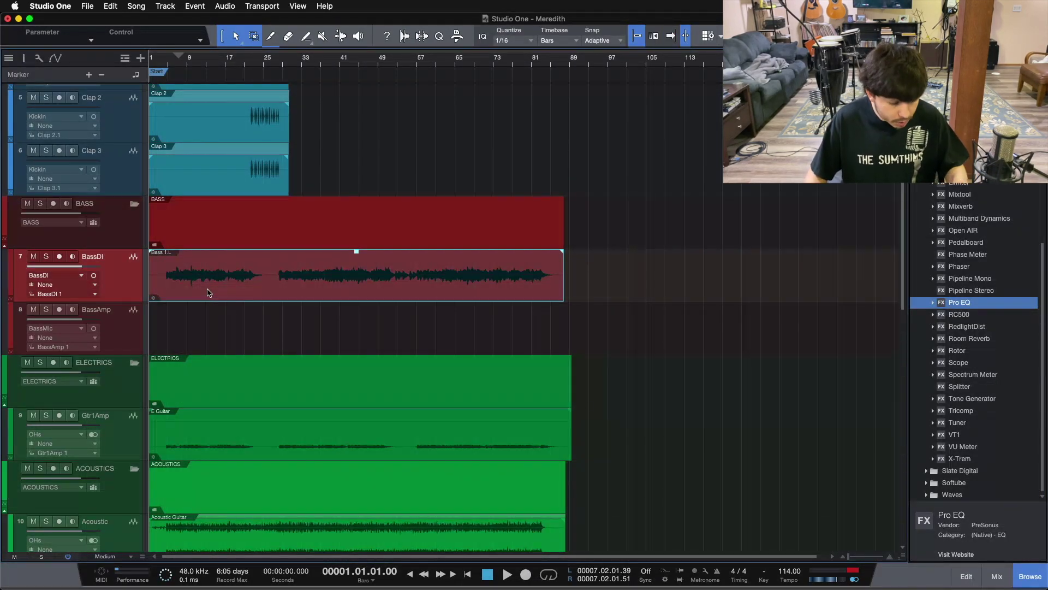
drag(207, 292, 206, 328)
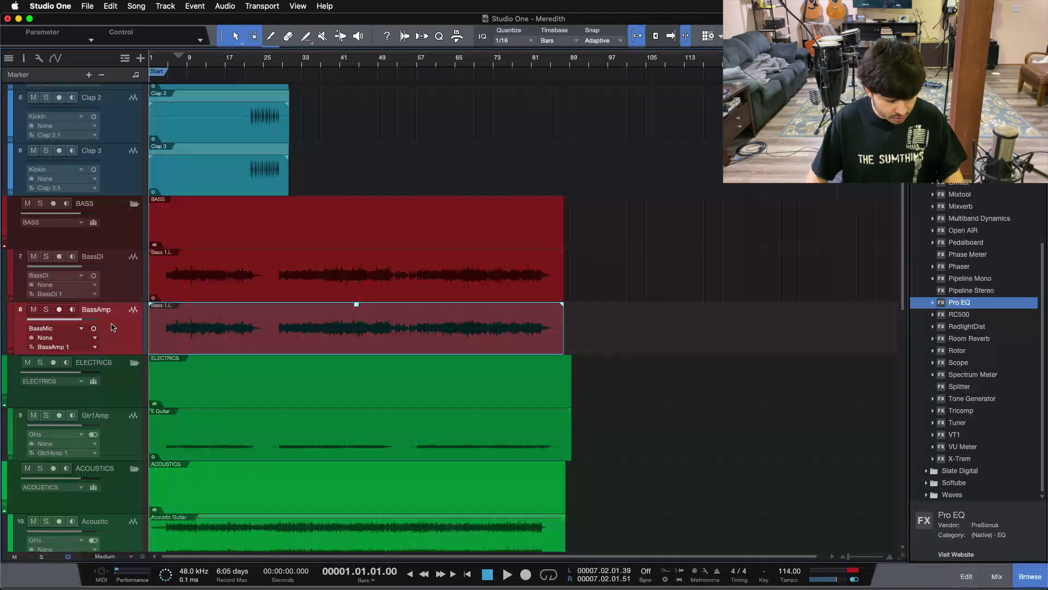
key(F3)
click(414, 230)
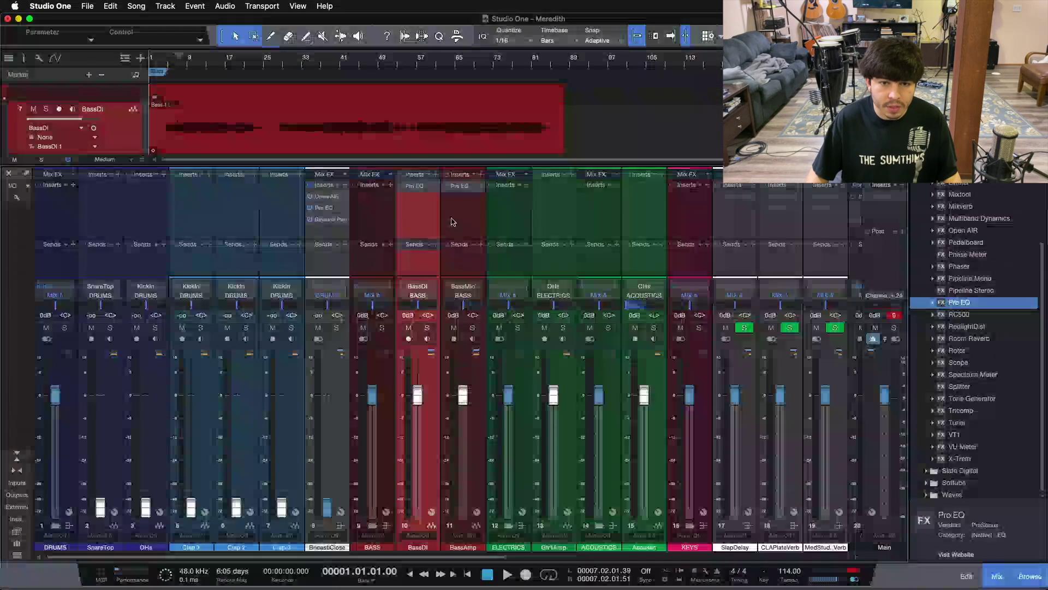
Review Pro EQ on BassDI (highs cut above 180 Hz) and BassAmp (lows cut below 180 Hz), then close the mixer
click(415, 185)
drag(549, 165, 529, 163)
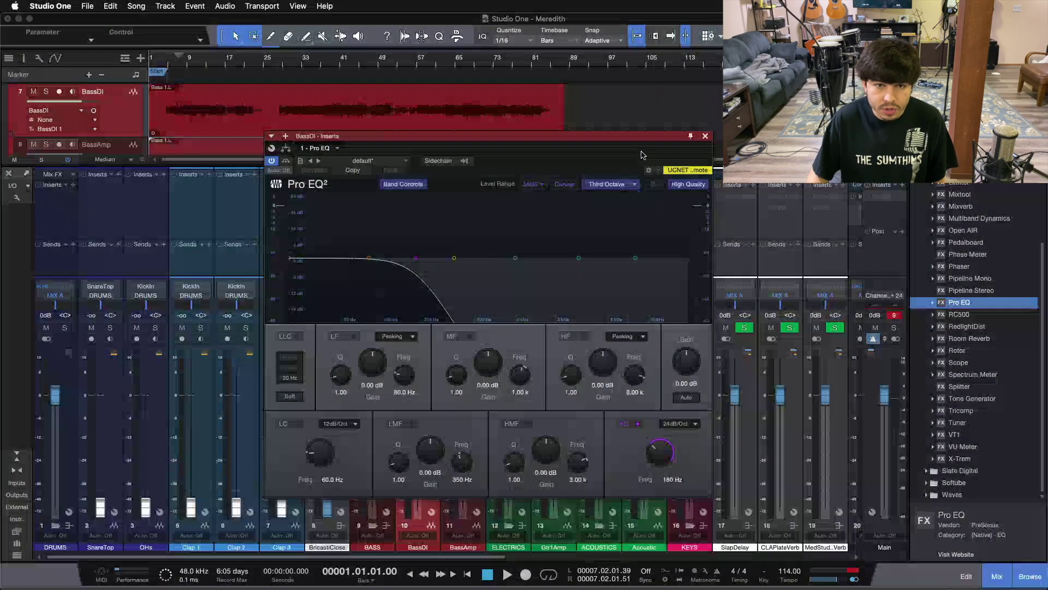
click(380, 201)
click(460, 186)
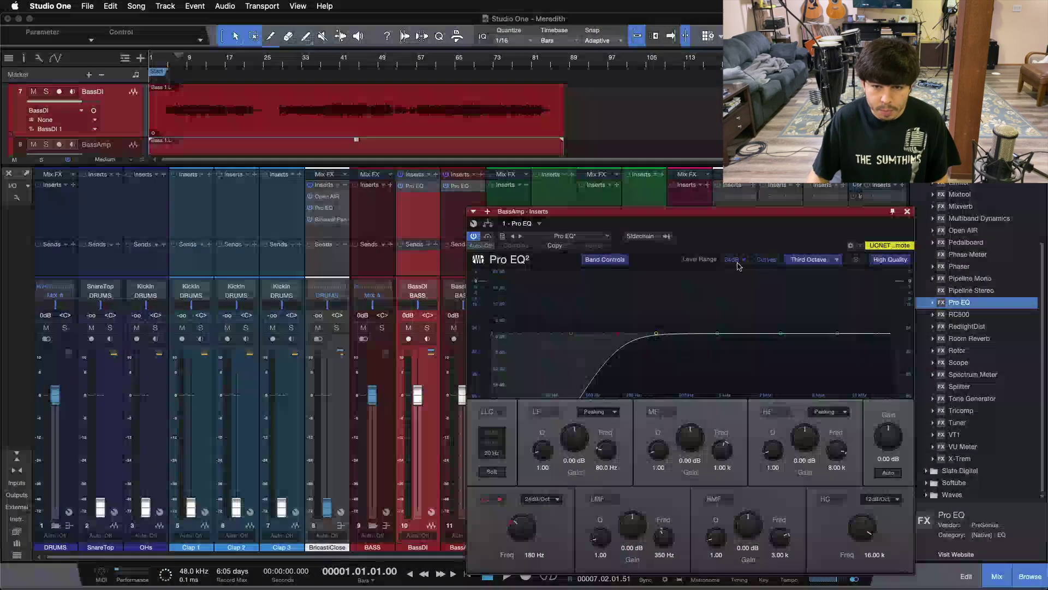
click(907, 211)
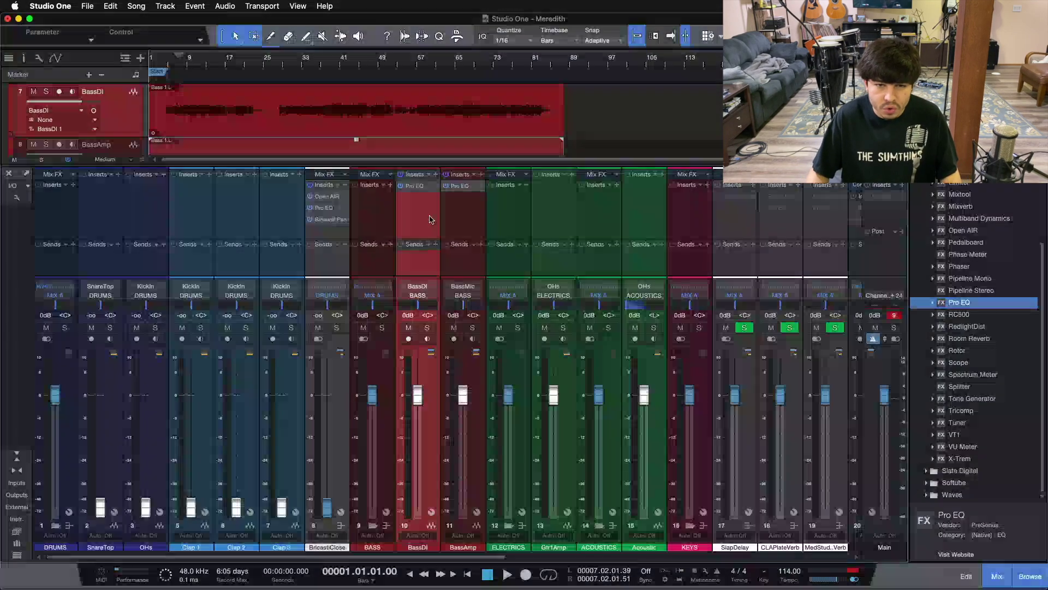
click(457, 219)
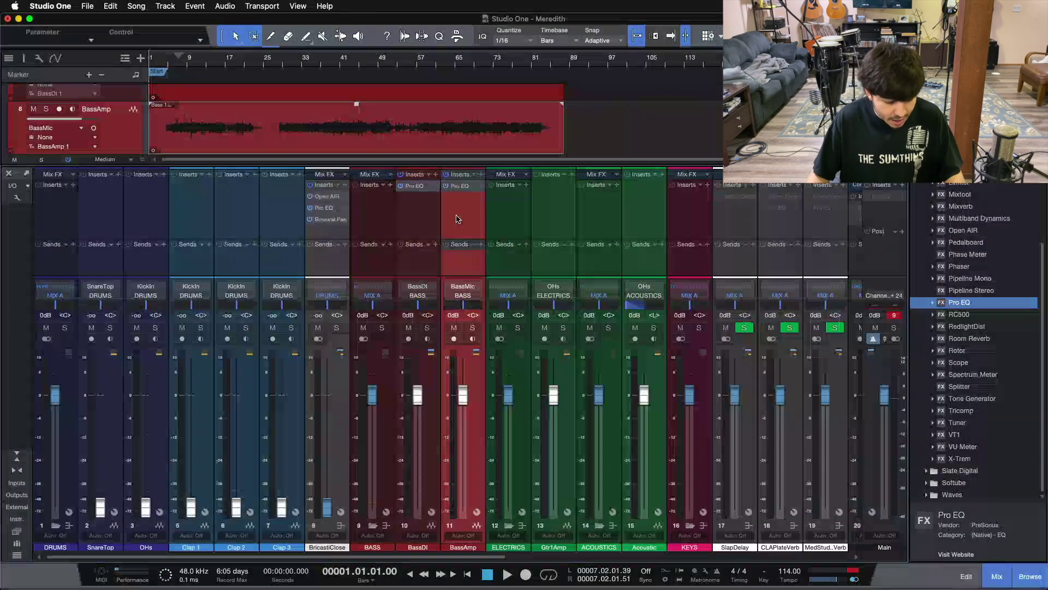
key(F3)
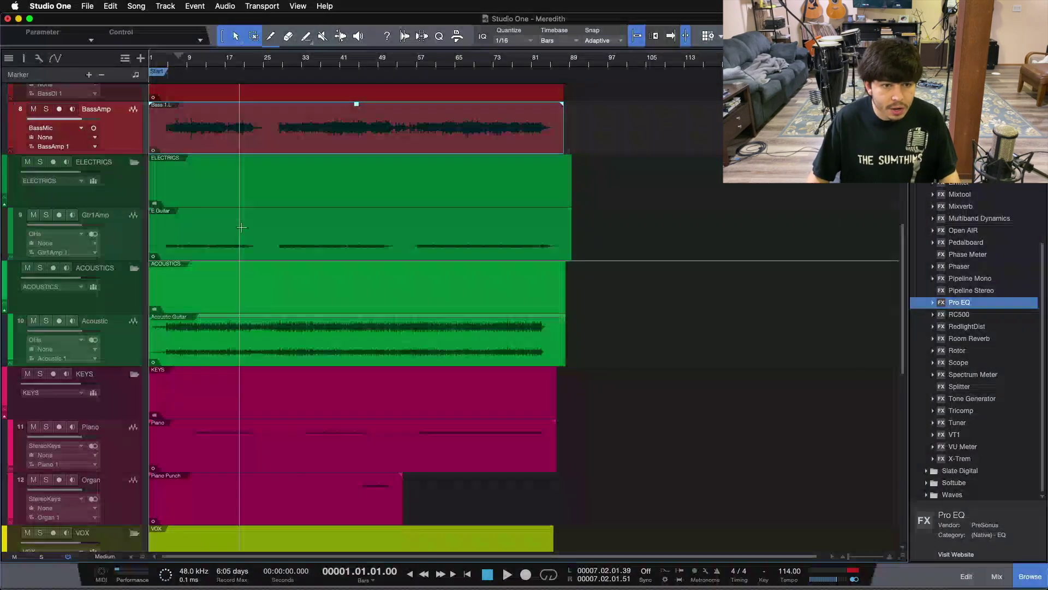
Select the E Guitar event and show the song's media files in the Browser
click(242, 240)
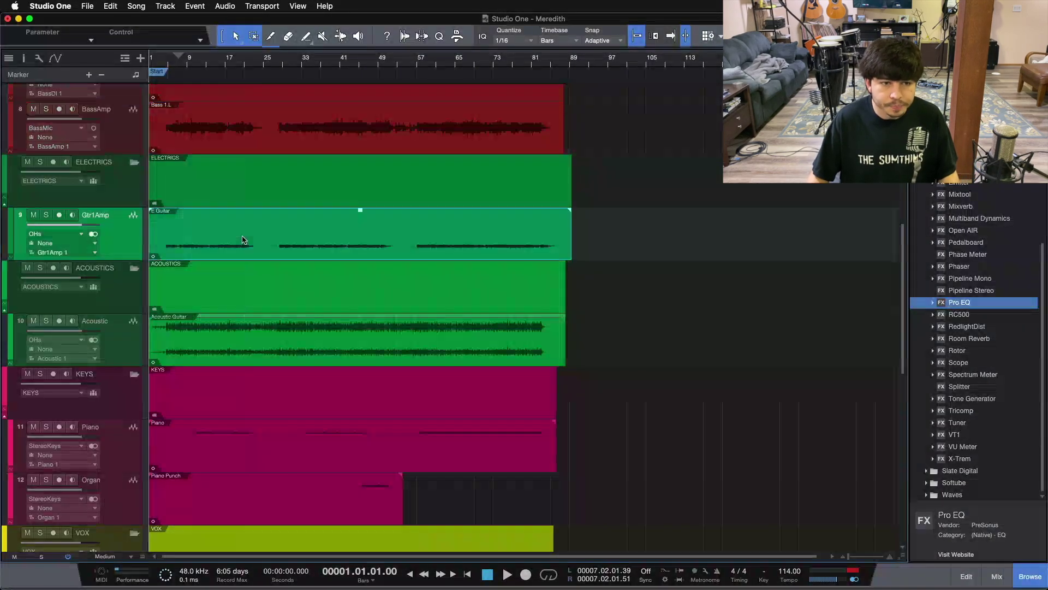
click(256, 356)
click(199, 247)
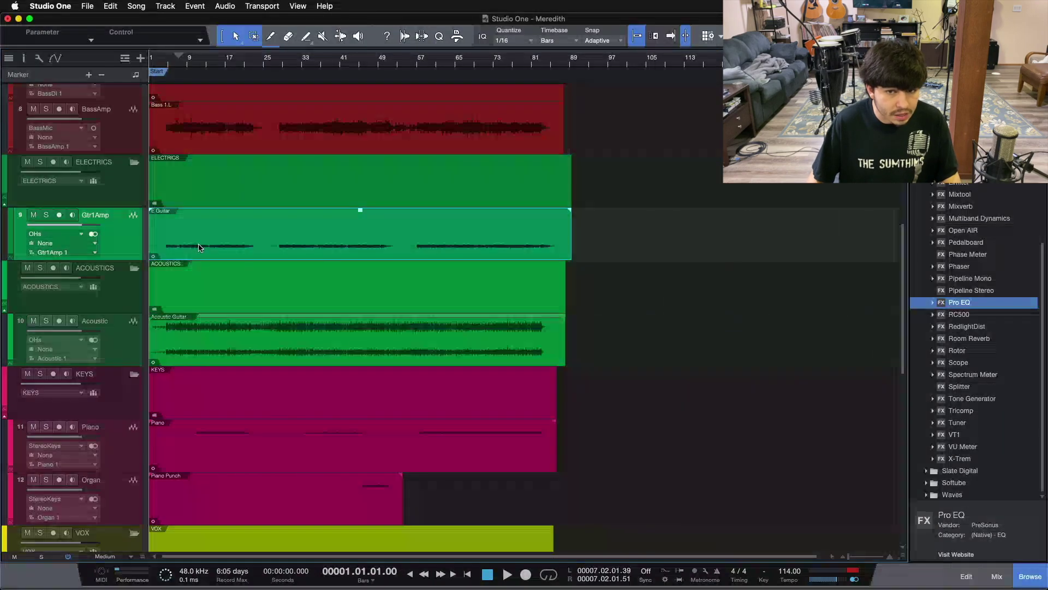
scroll(198, 246, up, 4)
scroll(197, 246, down, 1)
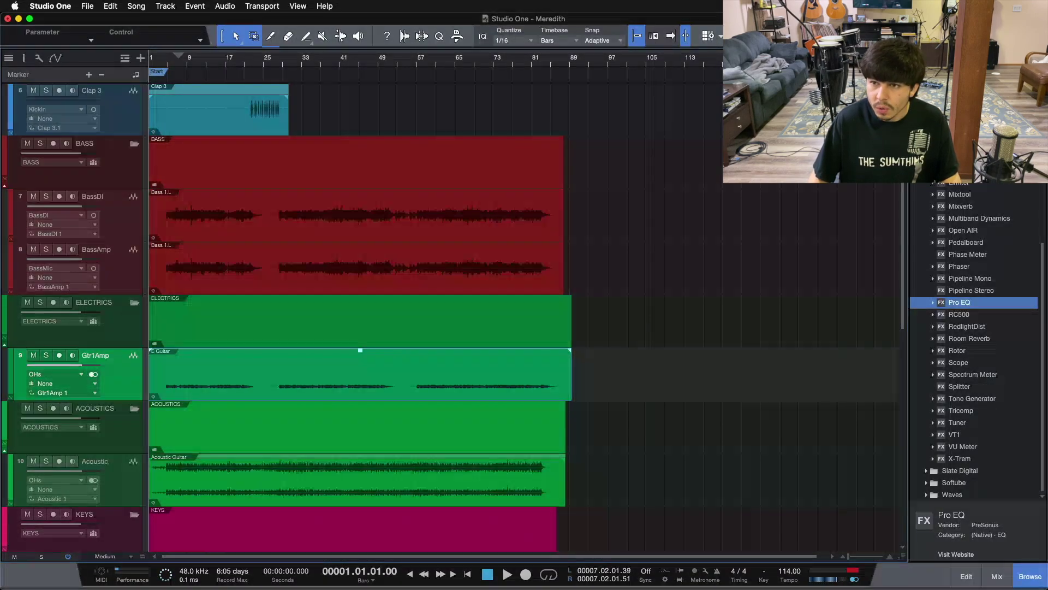
click(983, 58)
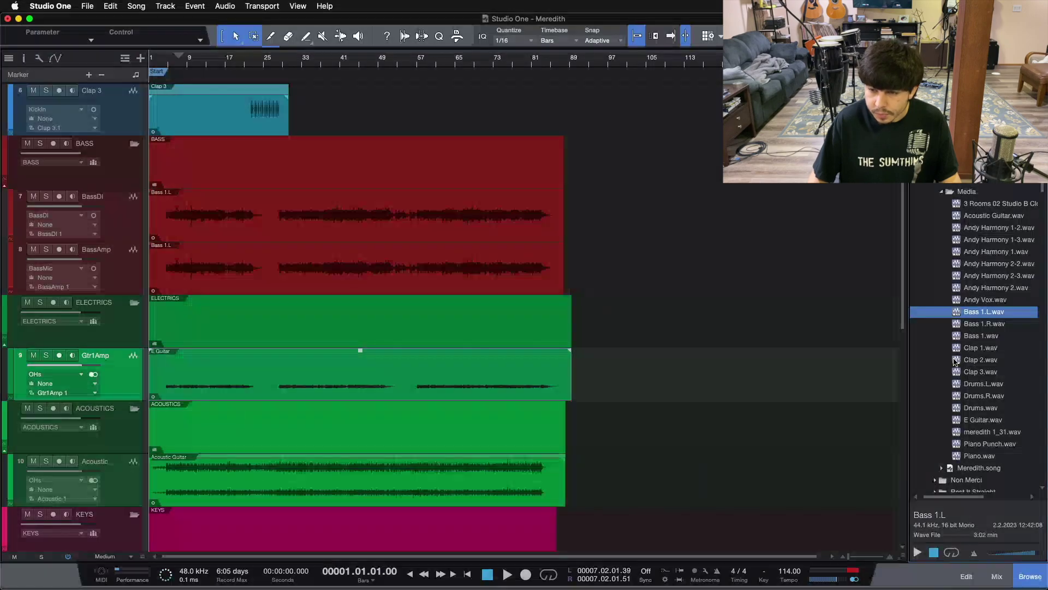
Split E Guitar.wav to mono and replace the Gtr1Amp clip with E Guitar.R.wav
right_click(977, 420)
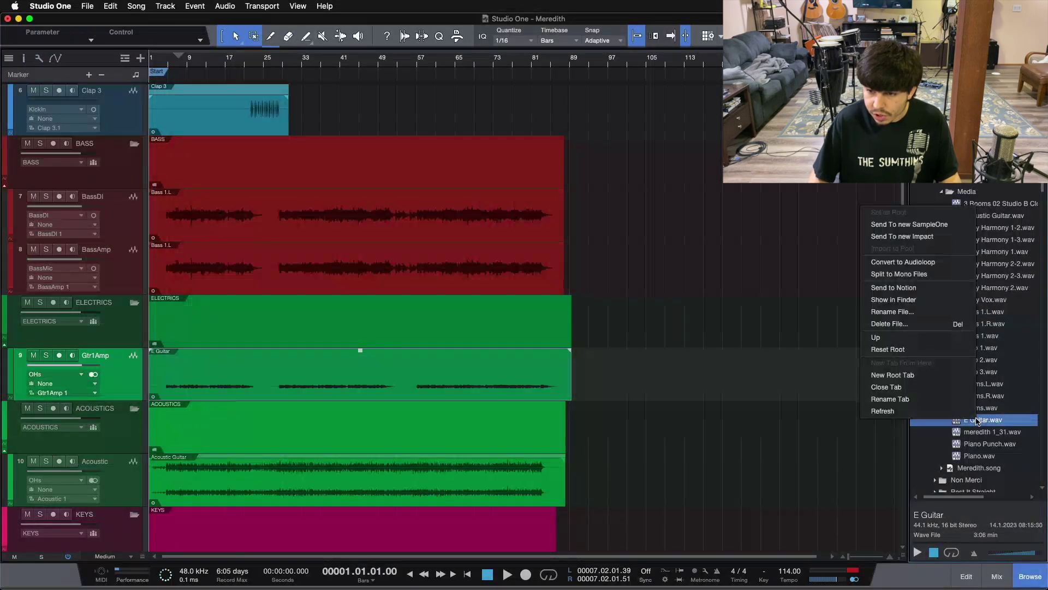
click(900, 273)
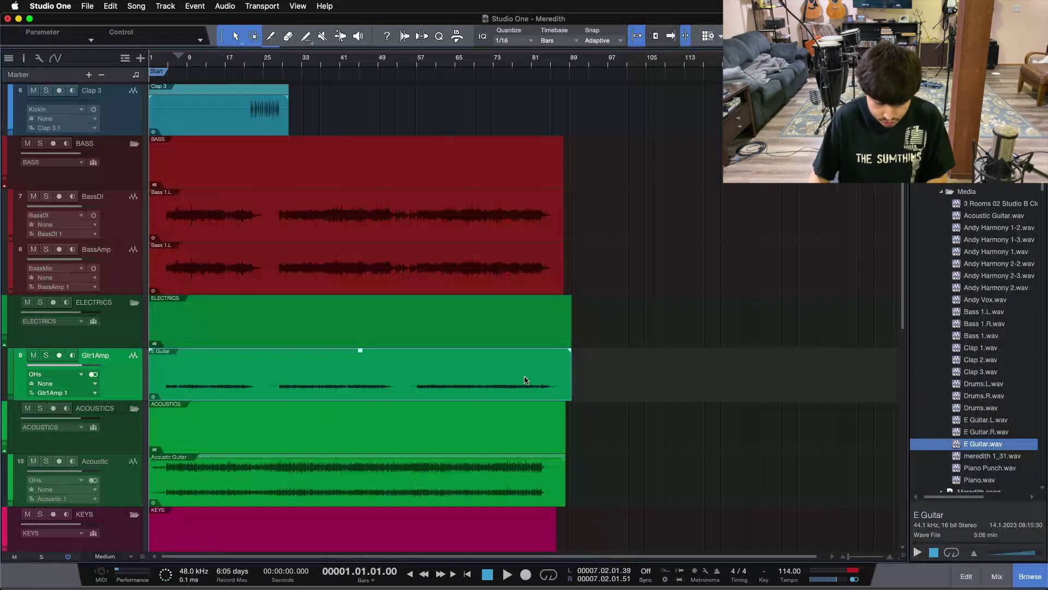
key(Delete)
drag(990, 432, 166, 398)
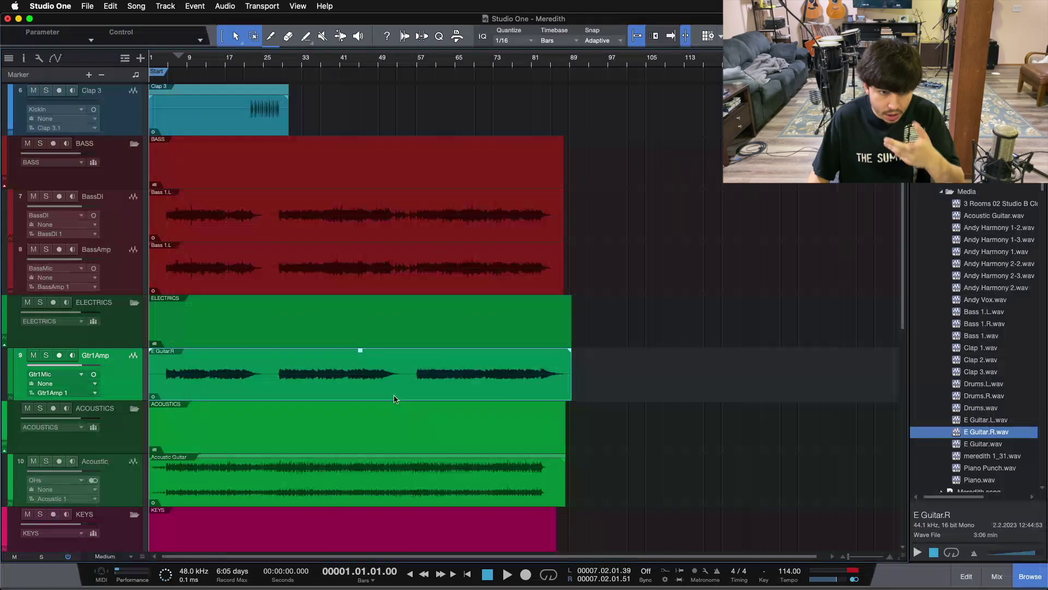
scroll(641, 371, down, 1)
scroll(640, 371, down, 1)
scroll(640, 367, up, 3)
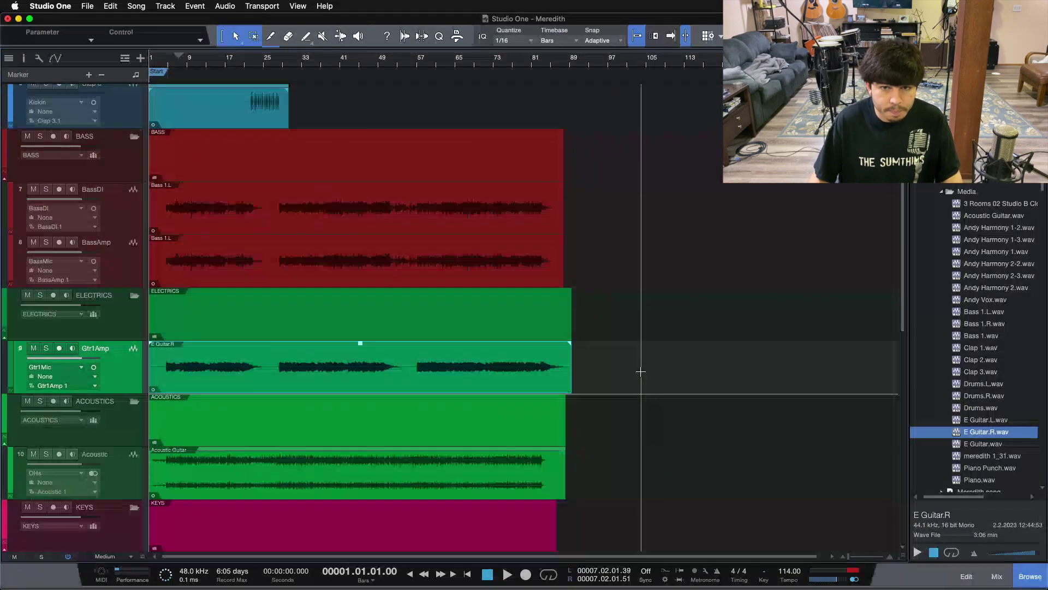
scroll(634, 365, up, 5)
scroll(633, 364, down, 10)
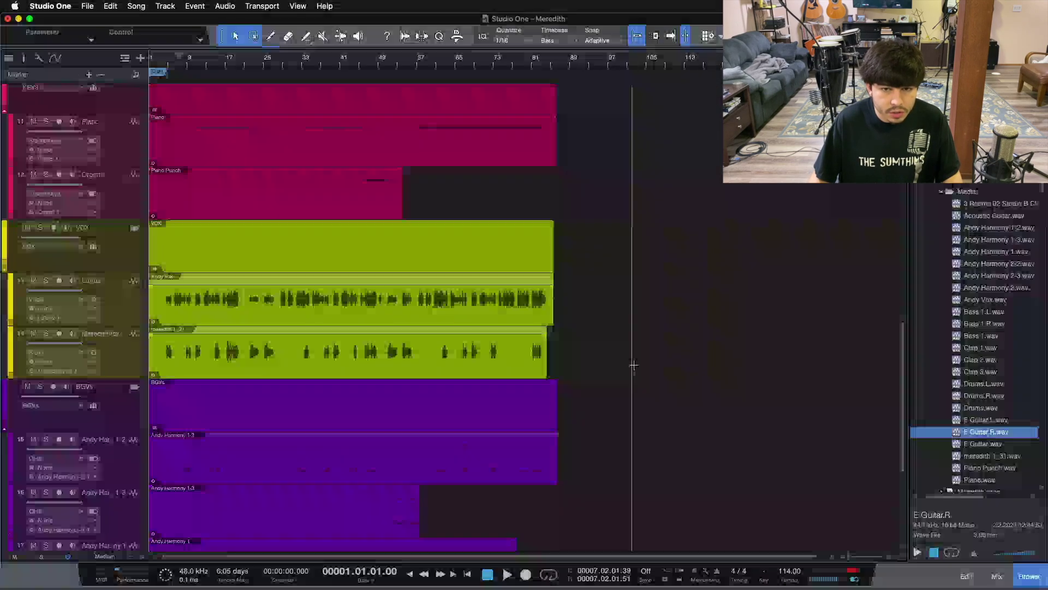
scroll(634, 365, up, 5)
Duplicate the Acoustic track, then delete the resulting empty Acoustic 2 track
right_click(127, 369)
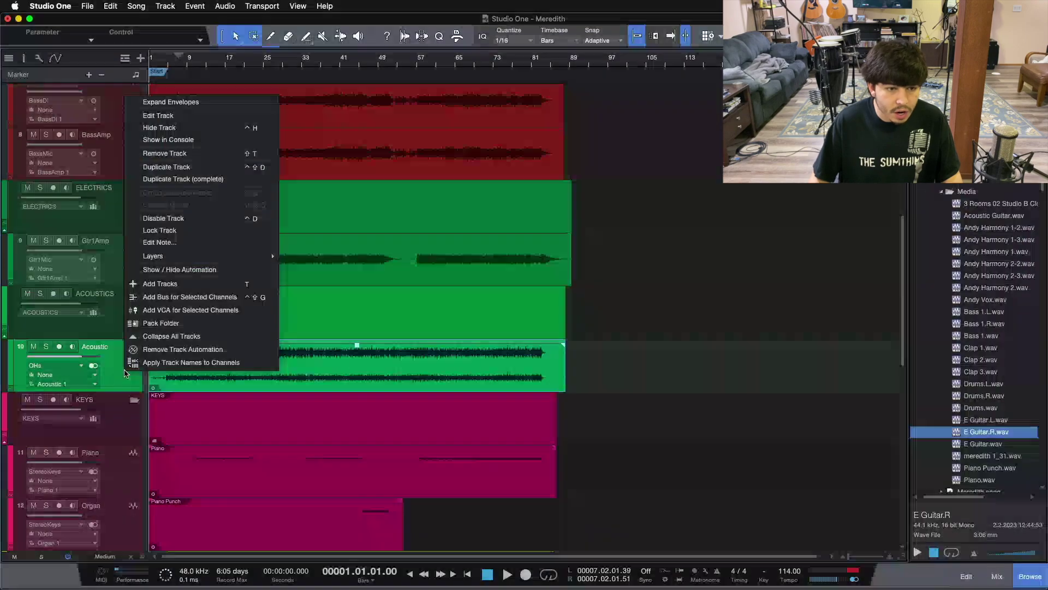
click(183, 168)
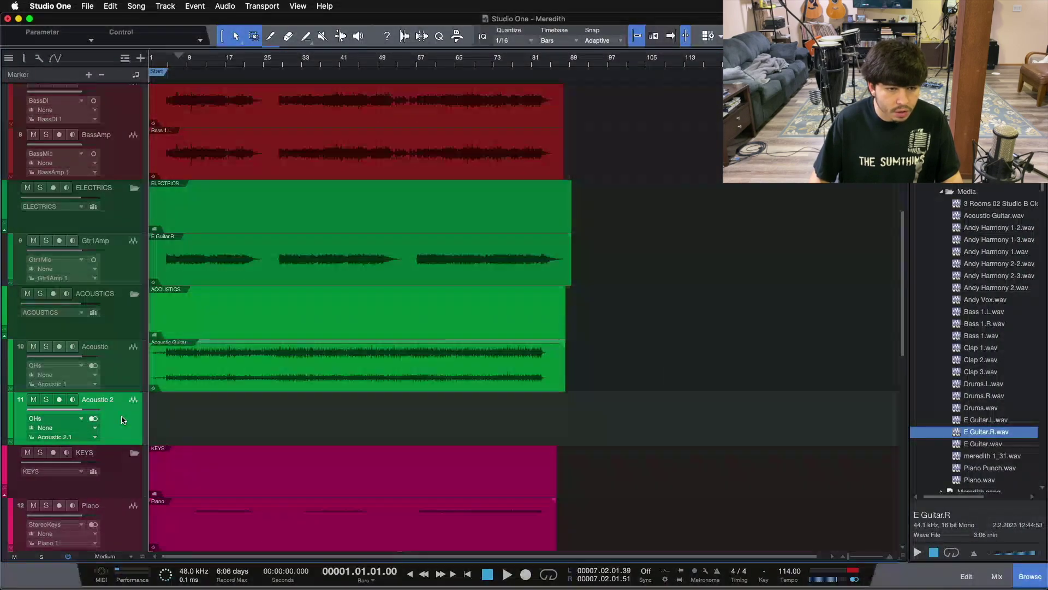
click(413, 377)
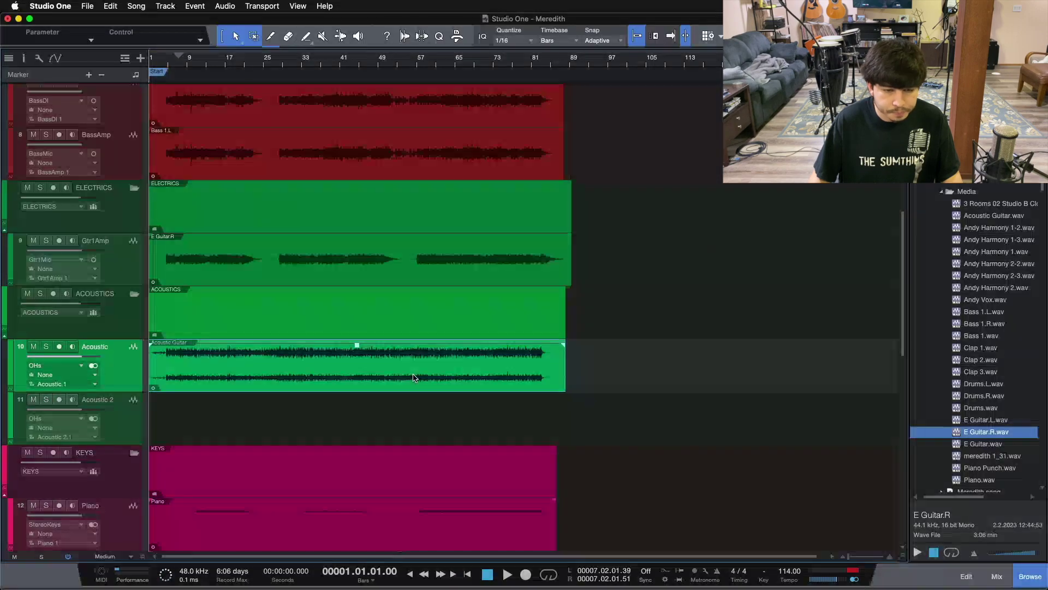
key(e)
key(w)
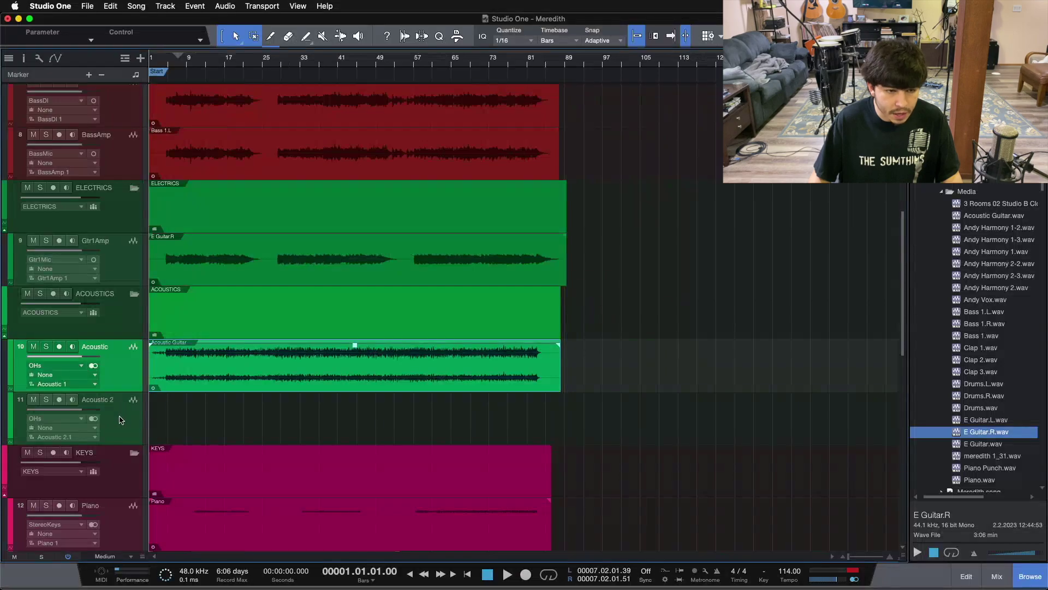
click(121, 419)
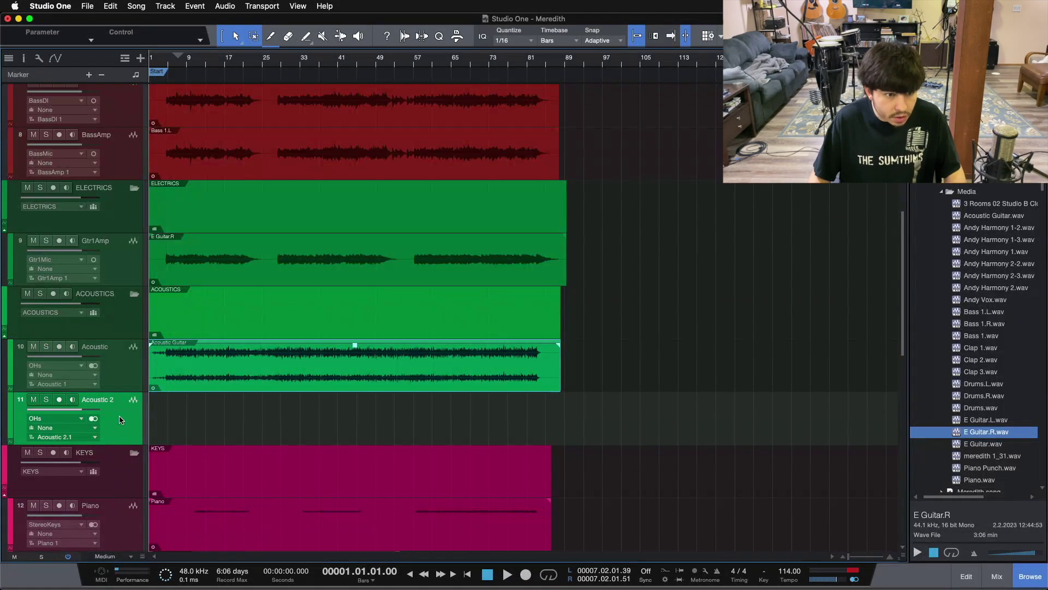
key(Delete)
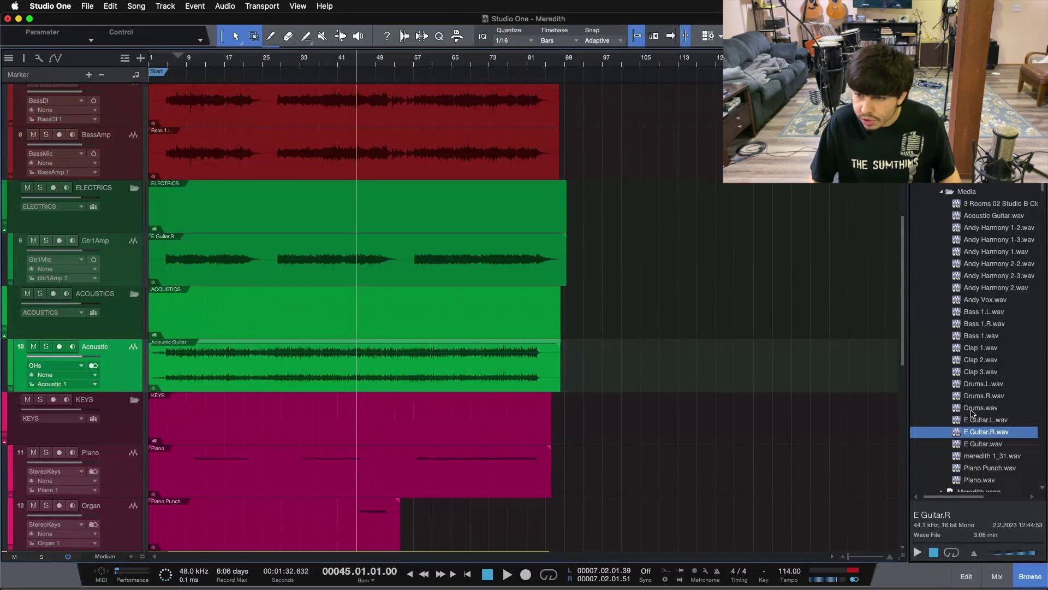
Split Acoustic Guitar.wav to mono and replace the Acoustic event with Acoustic Guitar.L.wav
right_click(988, 217)
click(921, 283)
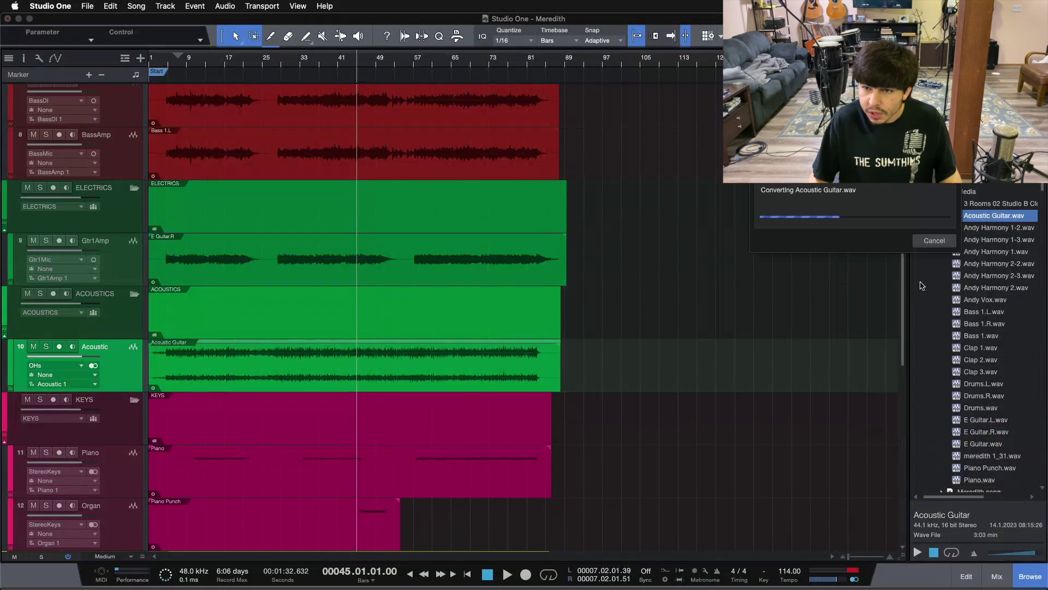
click(997, 218)
click(492, 373)
key(Delete)
drag(997, 216, 153, 371)
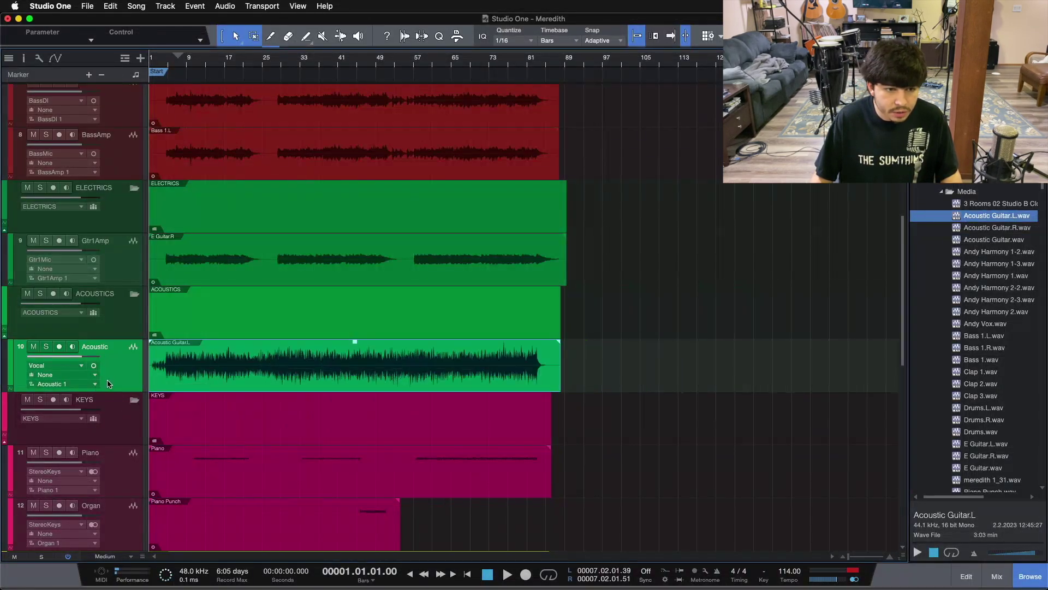
Duplicate the Acoustic track with its event to create Acoustic 2
right_click(117, 370)
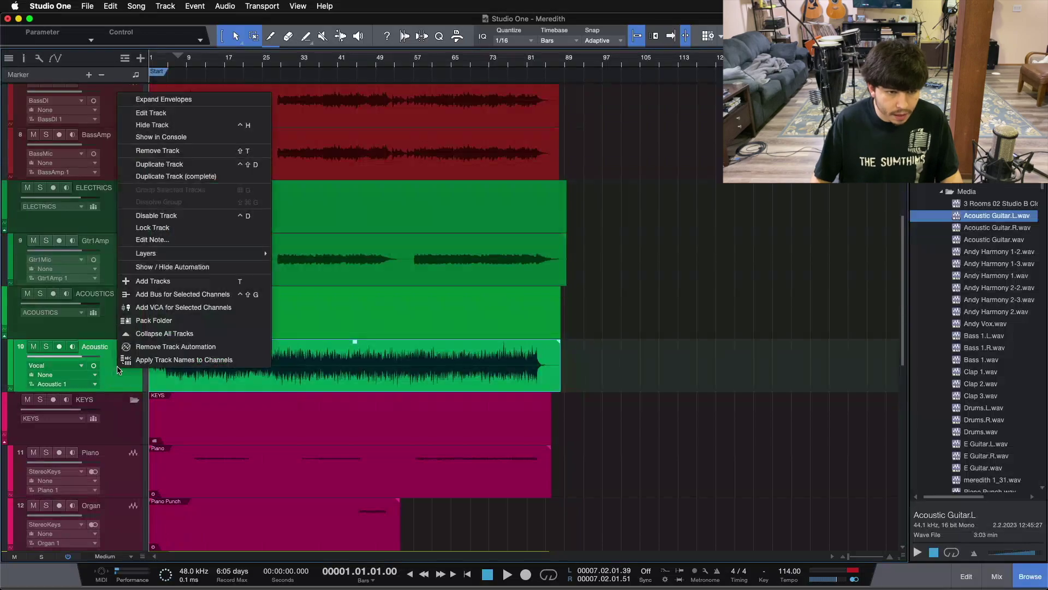
click(180, 175)
drag(593, 382, 352, 402)
click(367, 418)
click(366, 416)
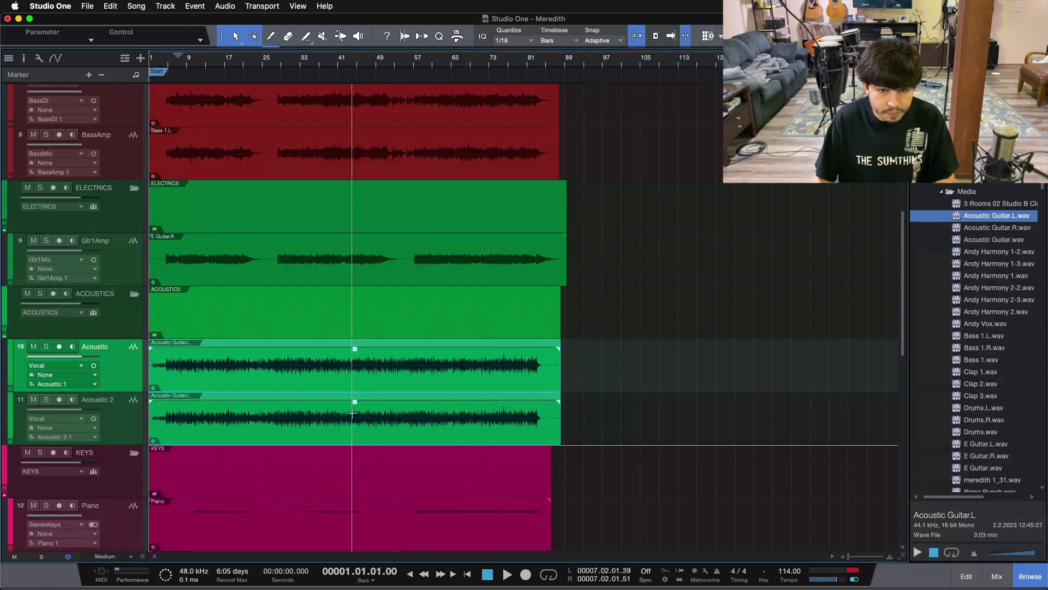
click(641, 411)
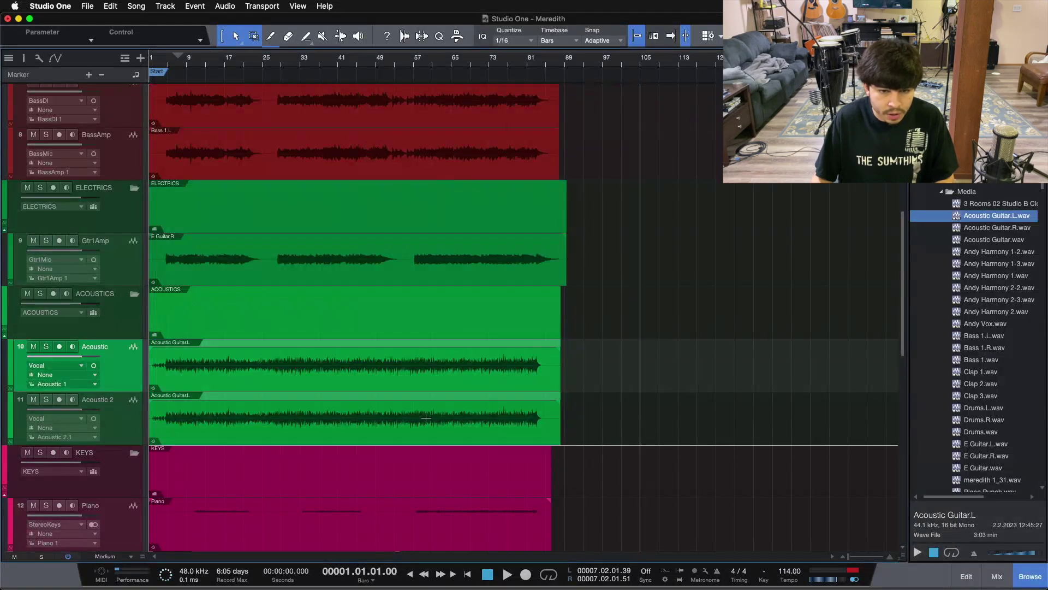
click(108, 433)
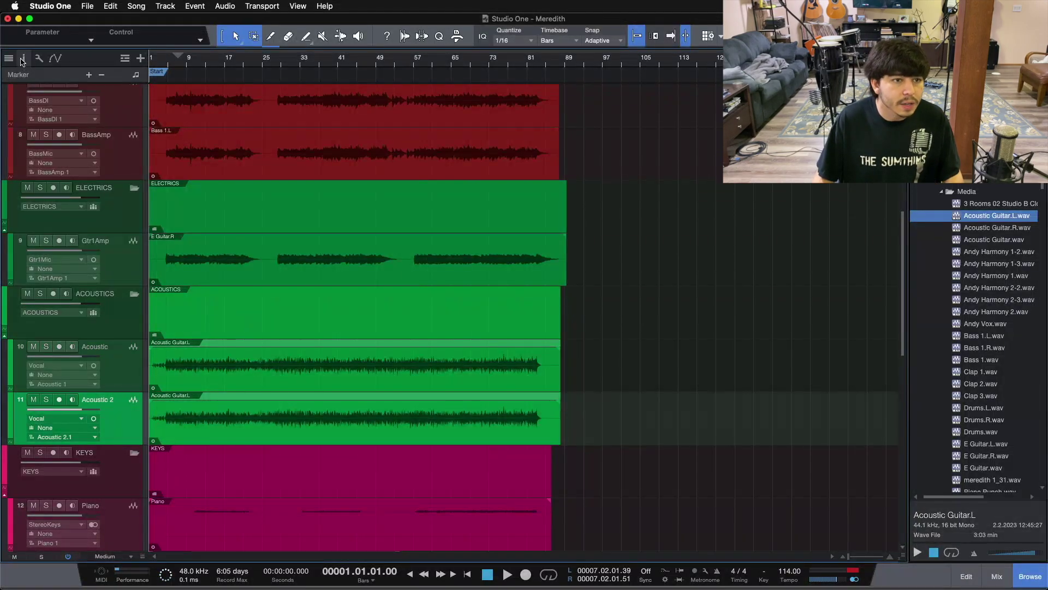
Set the Acoustic 2 track's delay to 35 ms in the Inspector
click(21, 60)
click(75, 170)
key(Return)
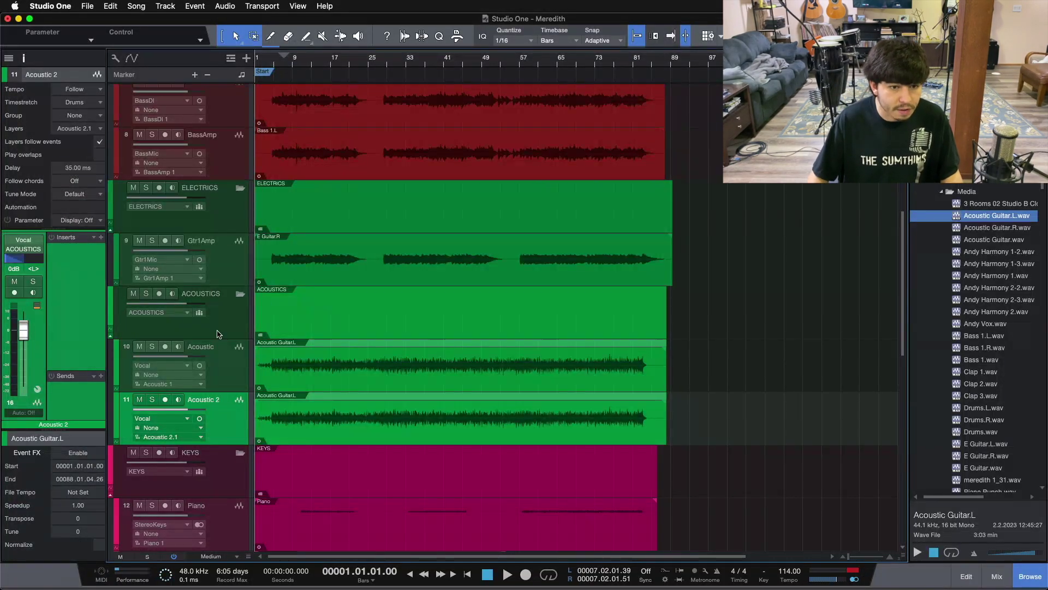
click(234, 375)
click(234, 401)
click(234, 351)
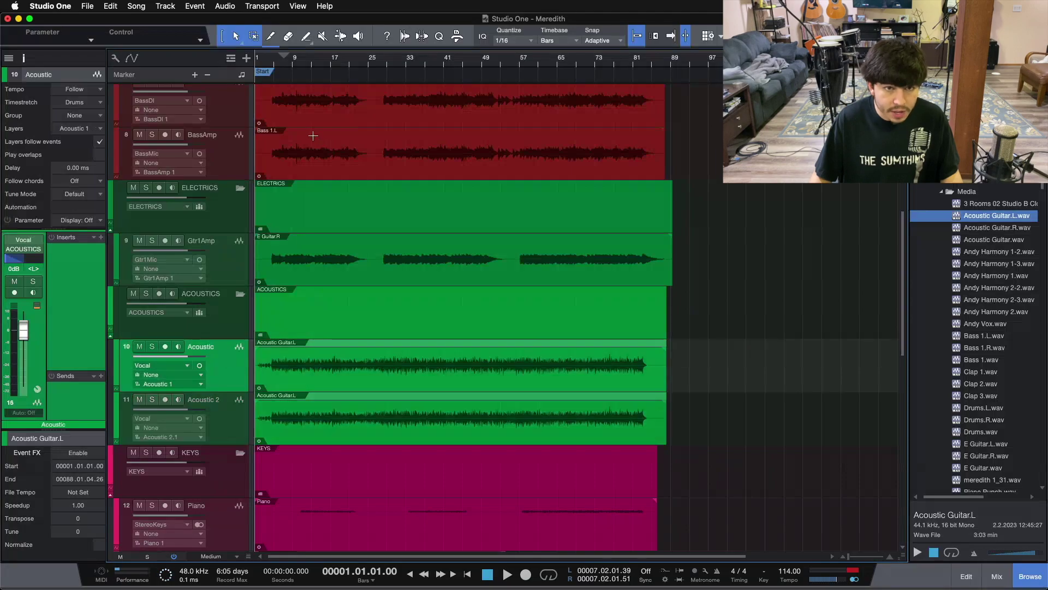
click(279, 65)
In the mixer, pan Acoustic 2 hard right and pull BASS, ACOUSTICS and ELECTRICS to -oo
key(F3)
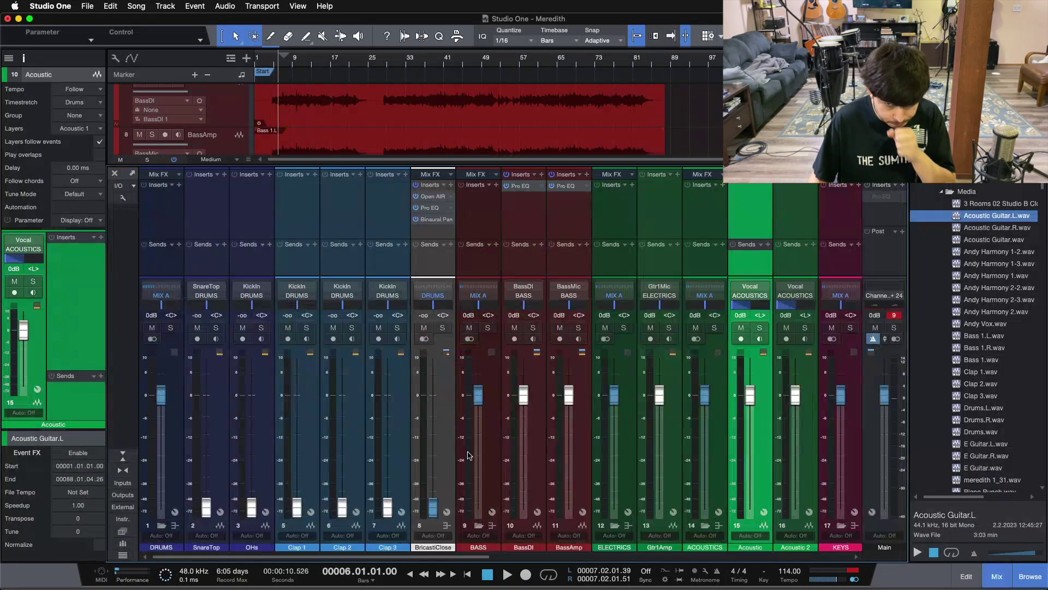
drag(478, 394, 478, 509)
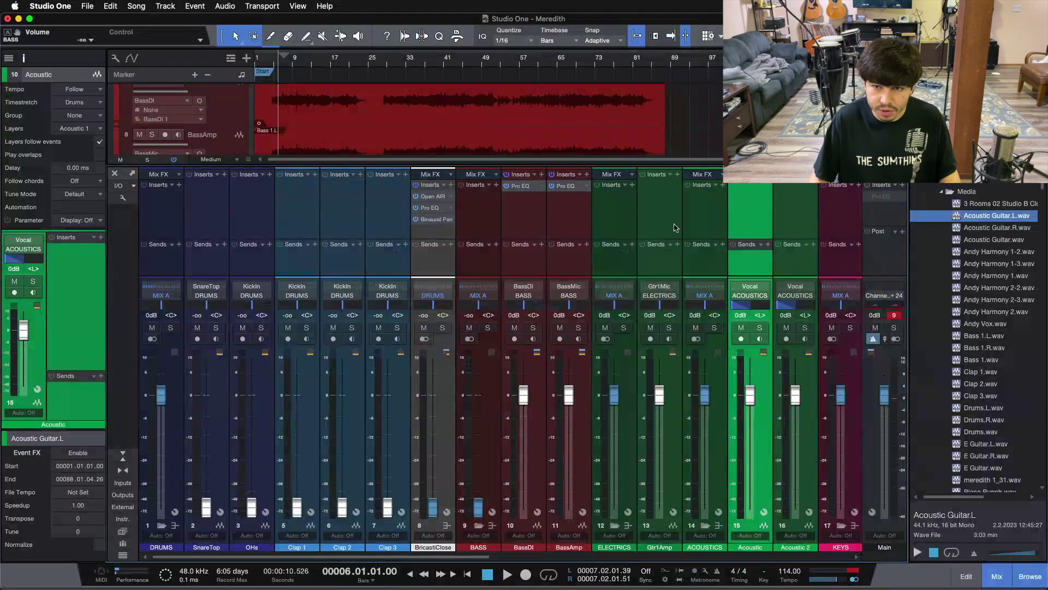
click(731, 224)
drag(784, 315, 808, 330)
click(776, 439)
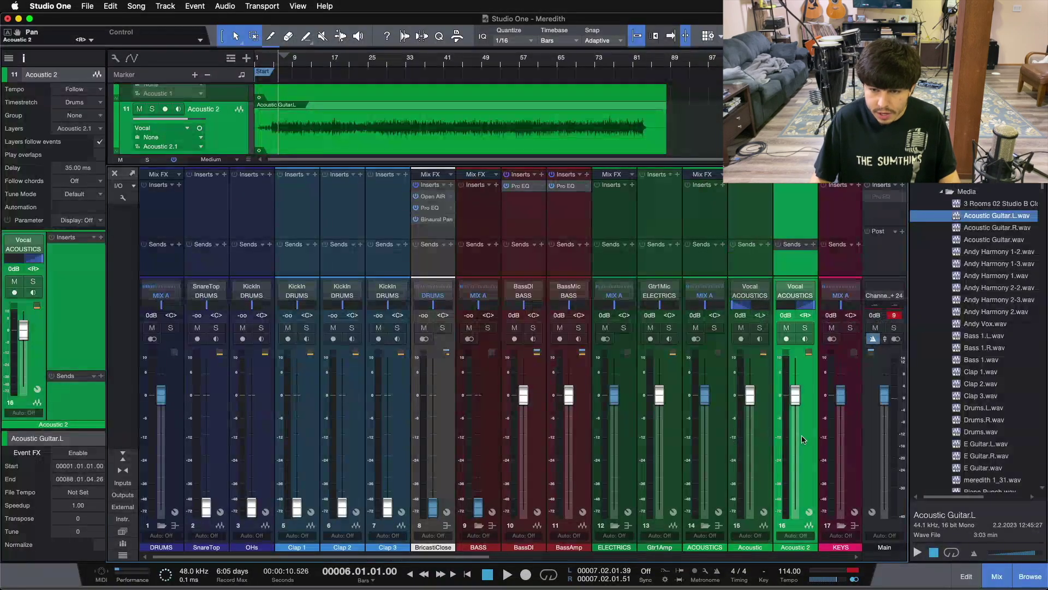
drag(704, 395, 708, 582)
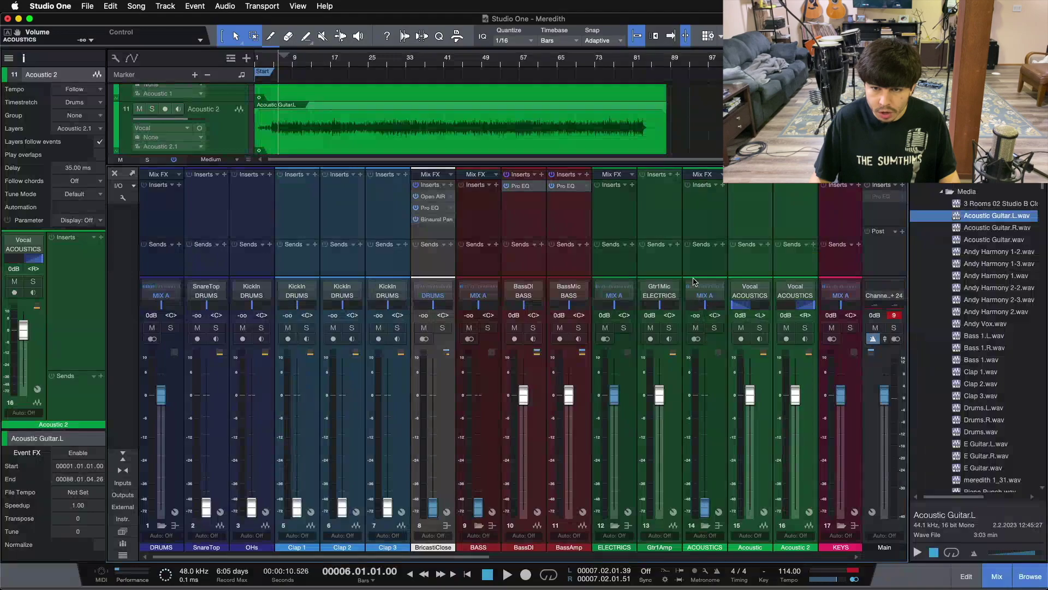
drag(613, 395, 608, 546)
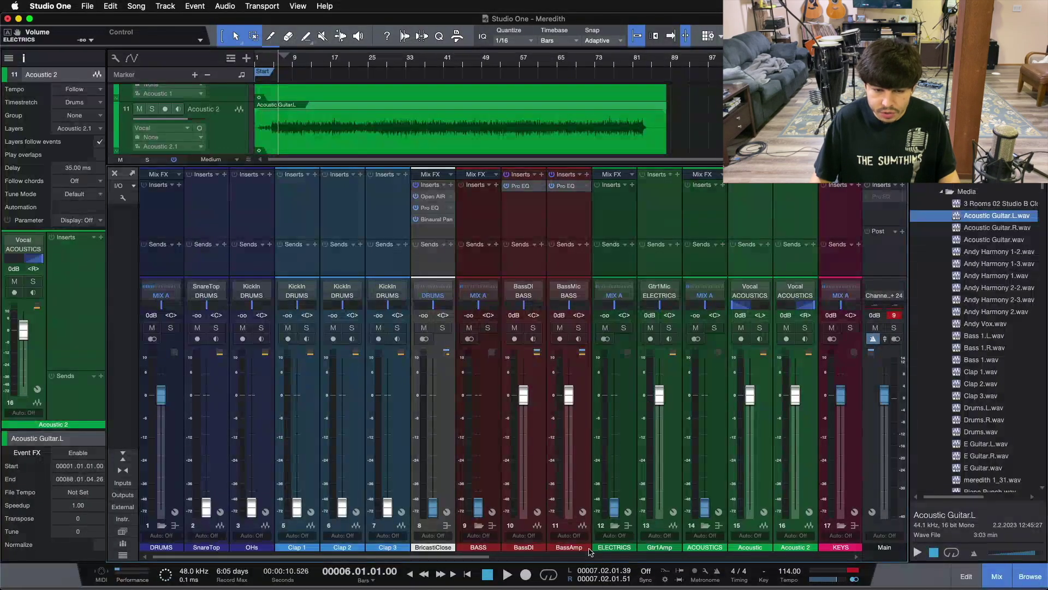
scroll(590, 552, right, 5)
click(459, 462)
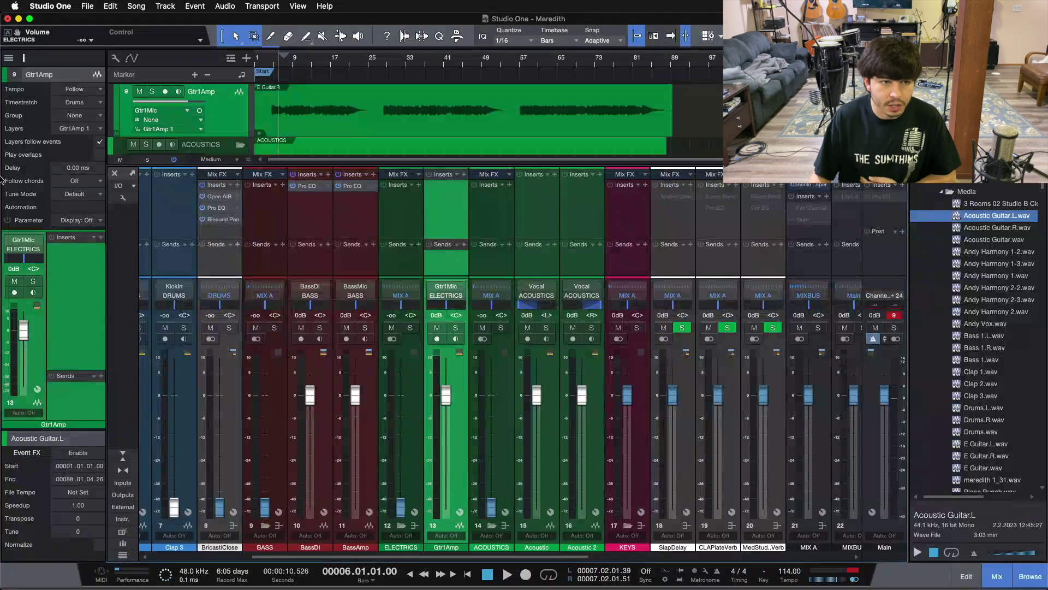
click(21, 65)
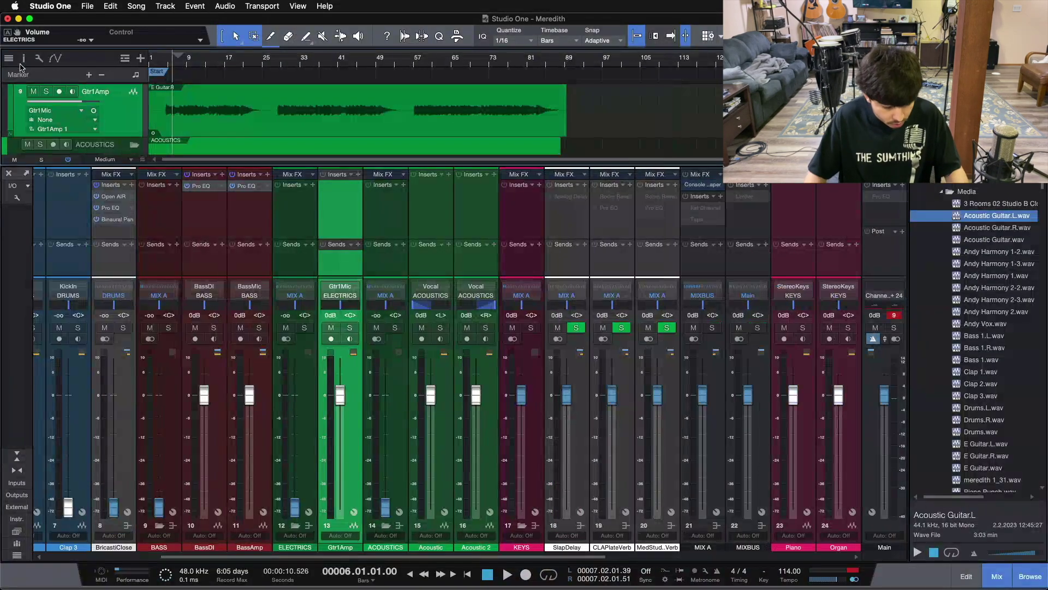
Close the mixer and scroll down to look over the Piano track and its event in KEYS
key(F3)
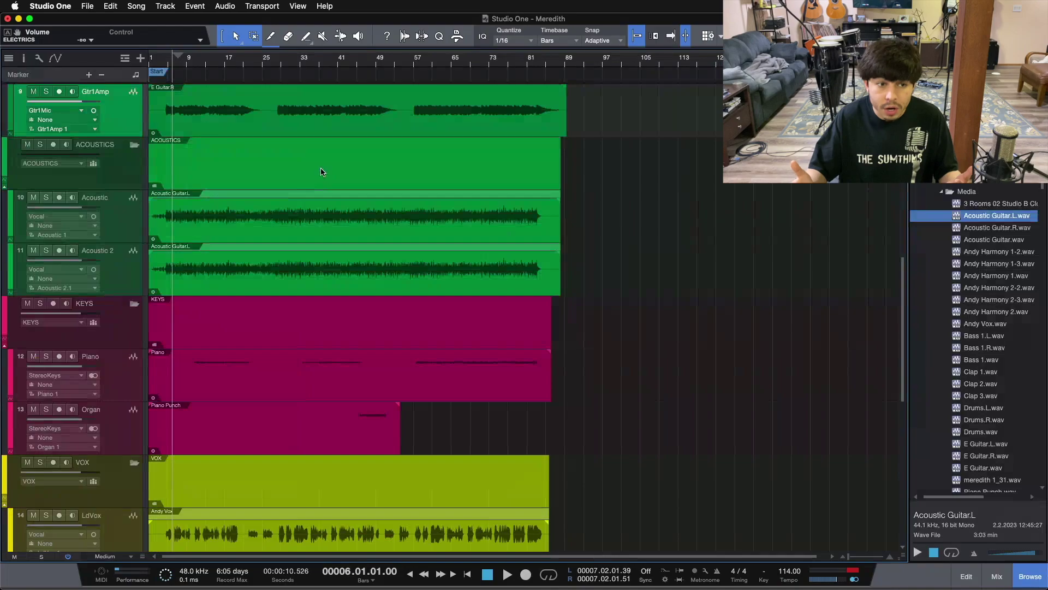
scroll(330, 262, up, 3)
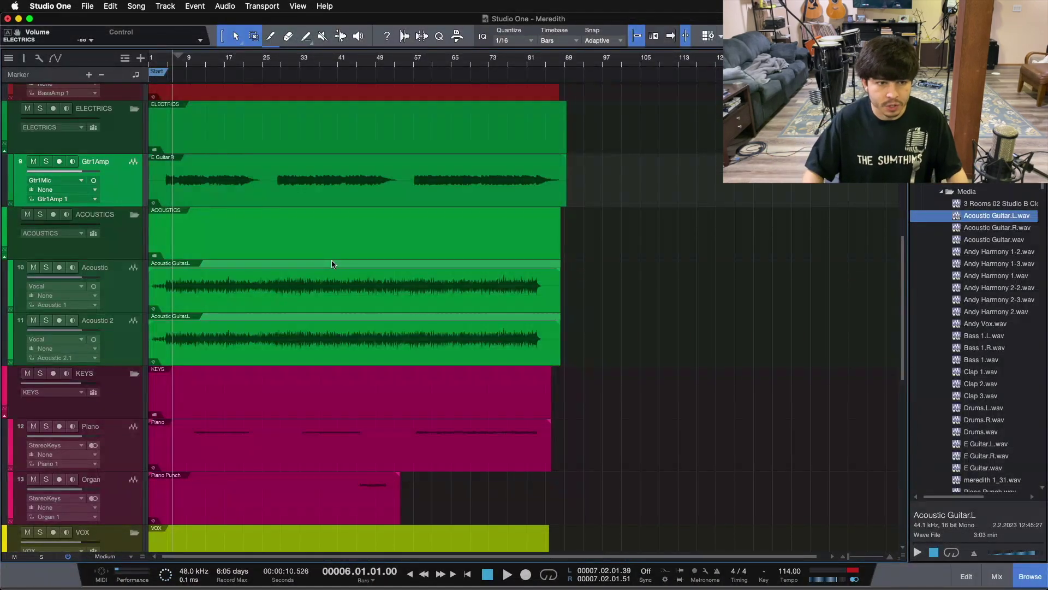
scroll(332, 264, down, 2)
scroll(295, 382, down, 4)
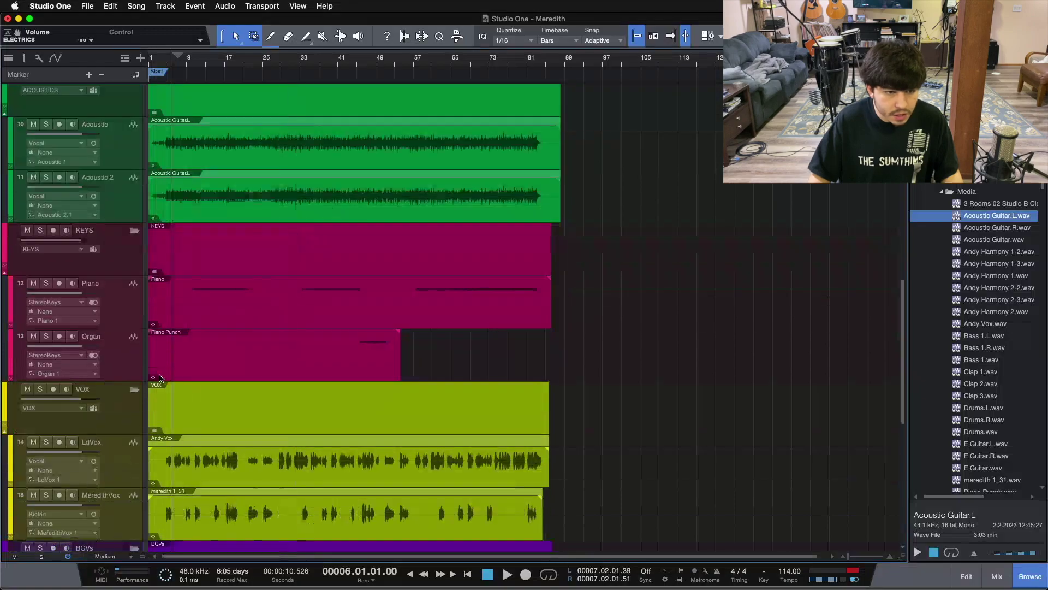
click(114, 315)
click(356, 312)
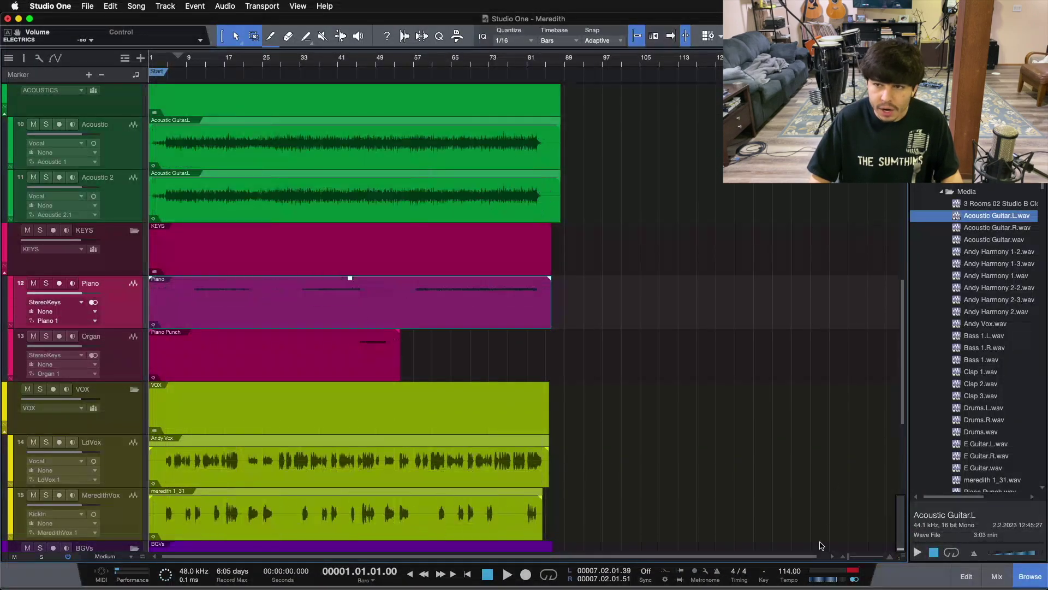
click(630, 346)
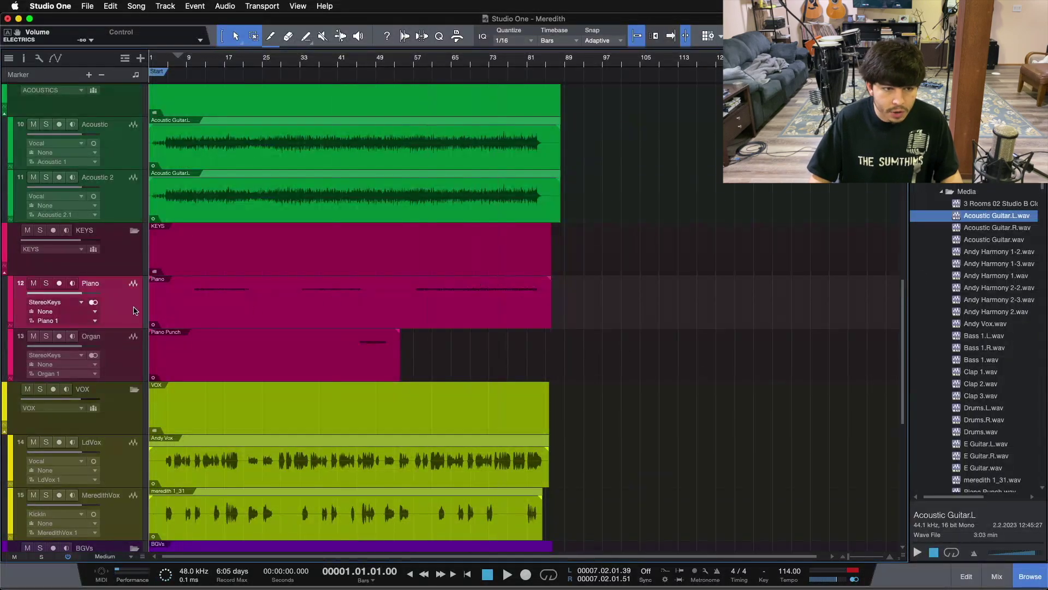
scroll(960, 344, down, 5)
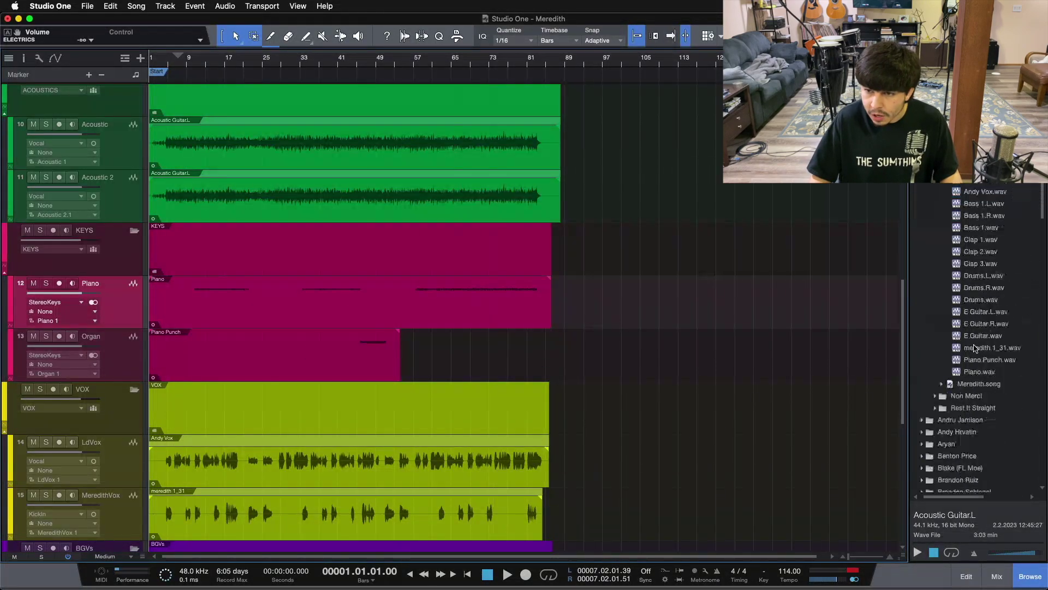
Split Piano Punch.wav to mono, put Piano Punch.L on the Organ track, and rename it PianoPunch
right_click(984, 362)
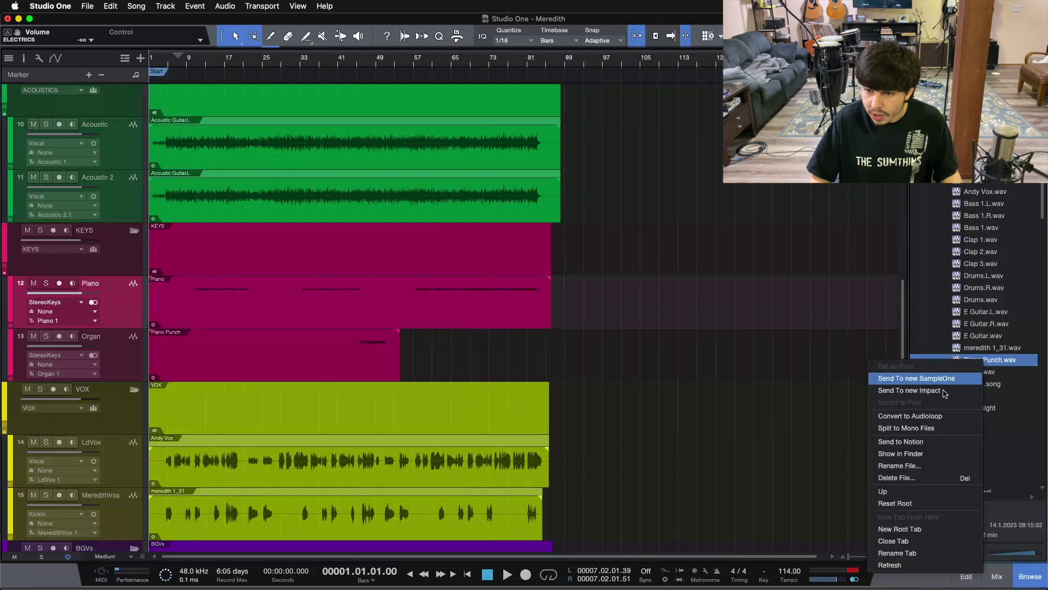
click(910, 428)
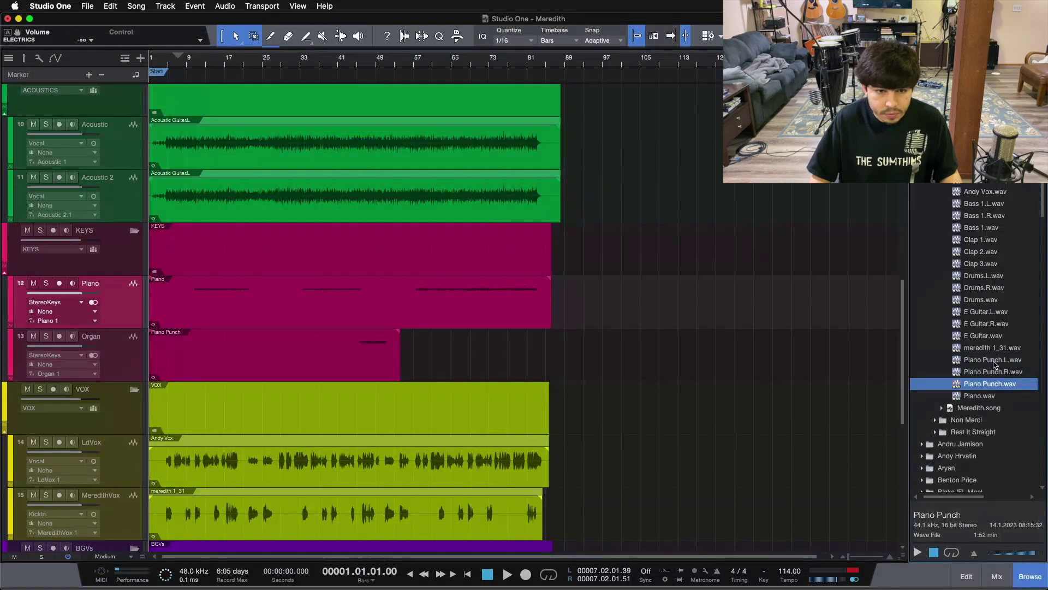
click(375, 367)
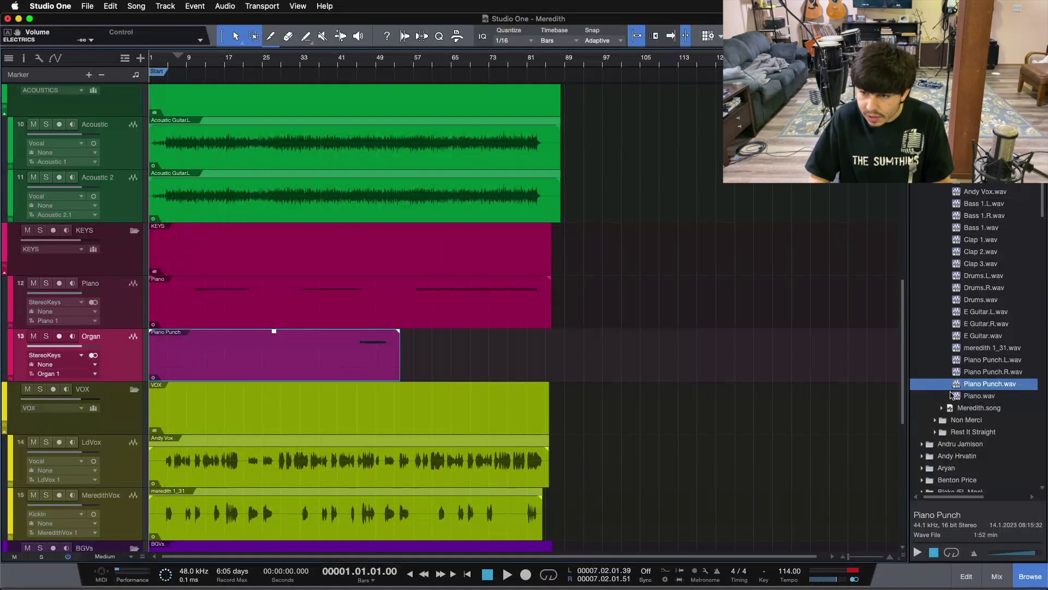
key(Delete)
drag(990, 363, 161, 374)
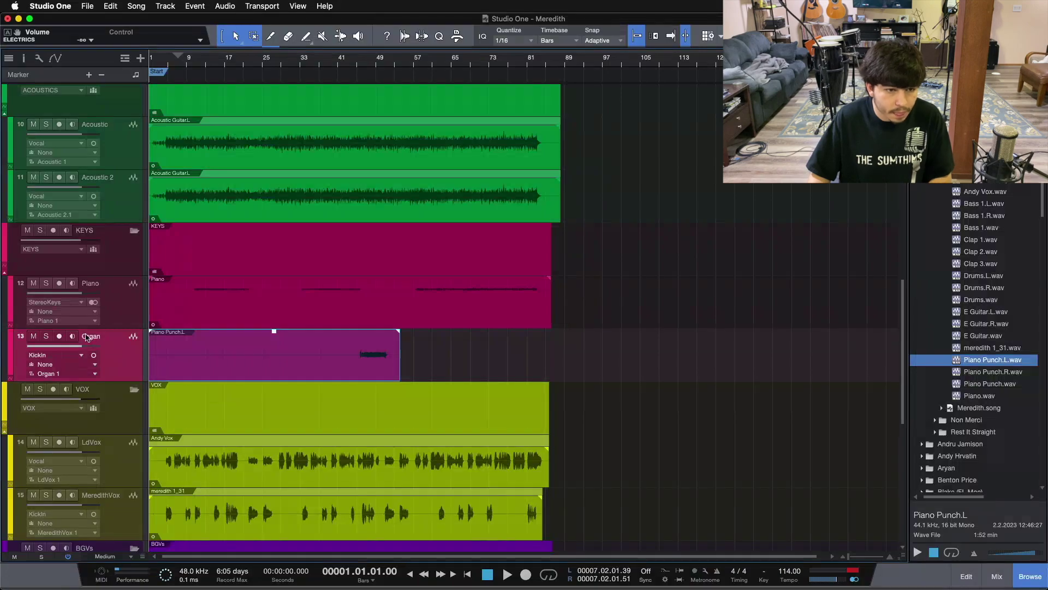
double_click(86, 337)
text(PianoPunch)
key(Return)
Split Piano.wav to mono and replace the stereo Piano event with Piano.L
click(273, 323)
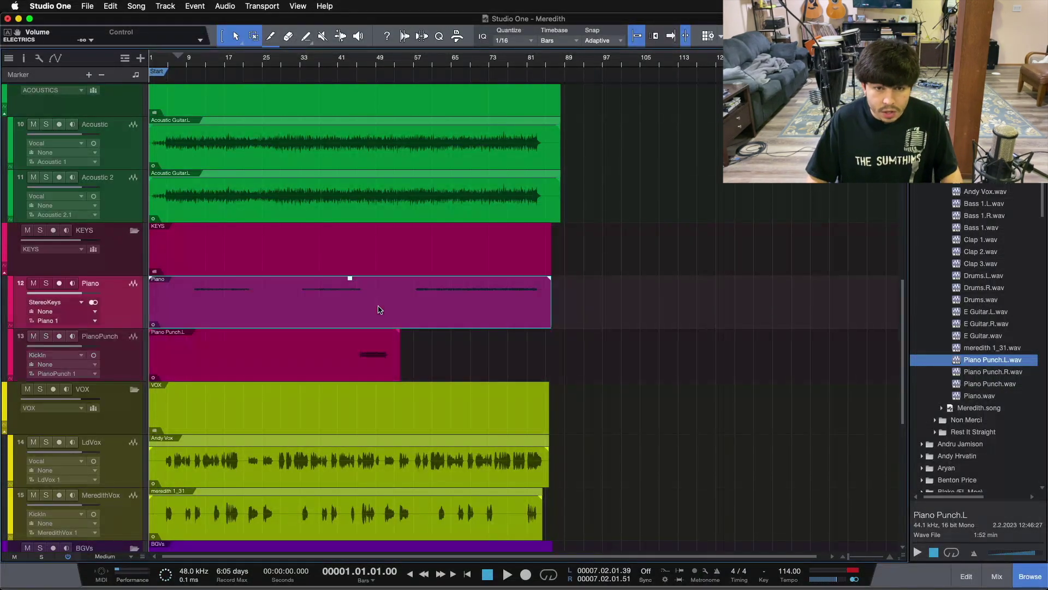
key(Delete)
right_click(981, 397)
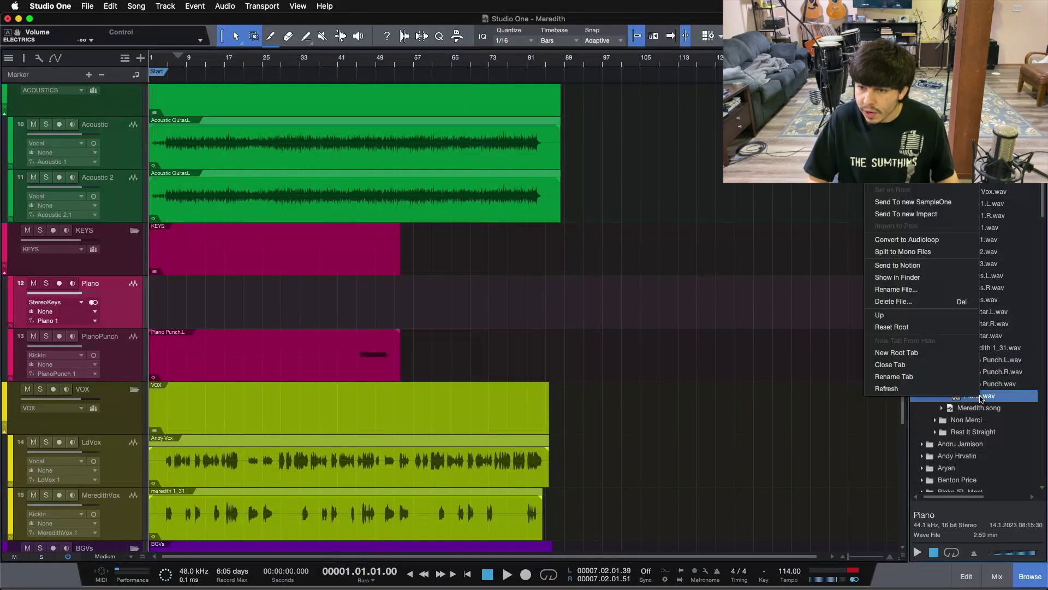
click(906, 252)
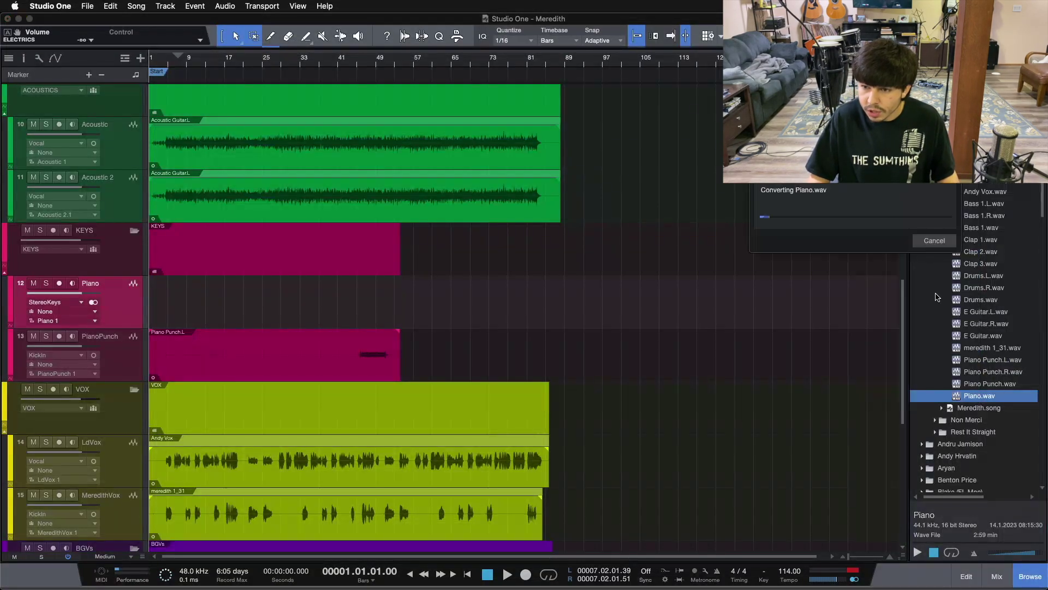
drag(988, 398, 164, 306)
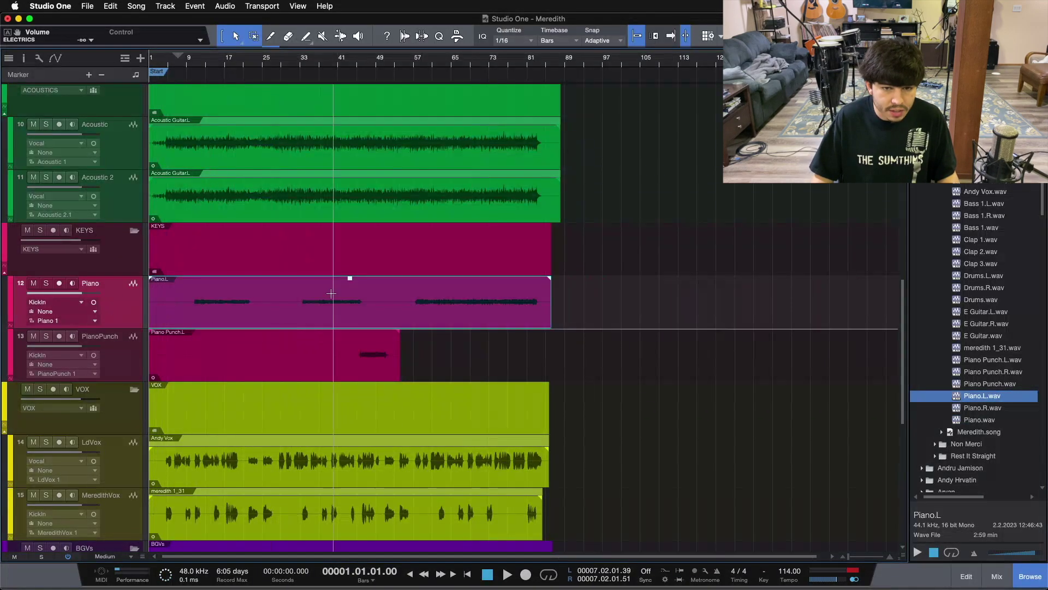
drag(586, 317, 636, 339)
Widen the track list so the full harmony track names are visible
scroll(636, 338, down, 3)
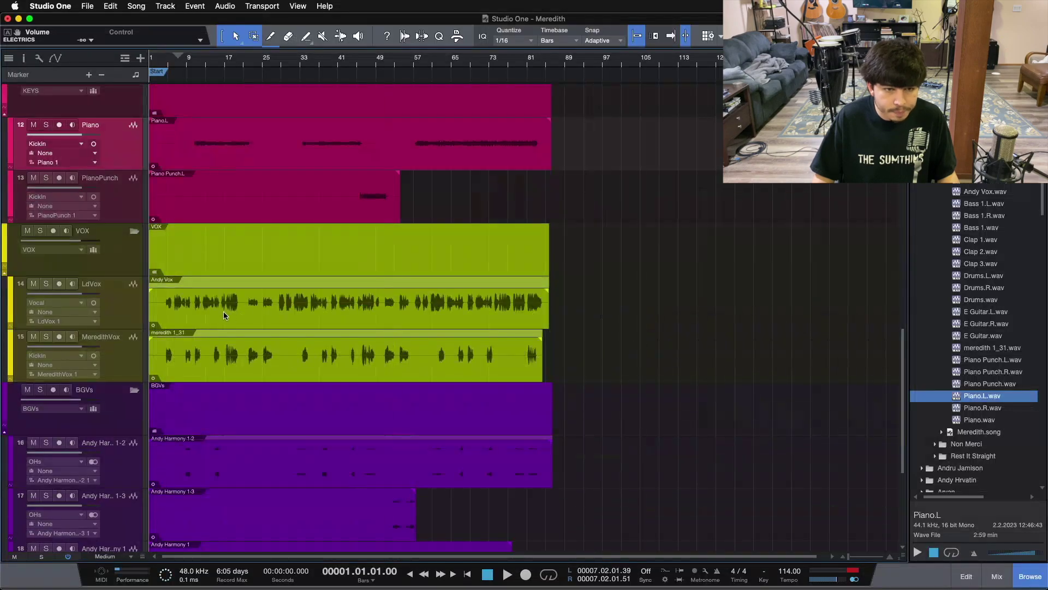
click(305, 370)
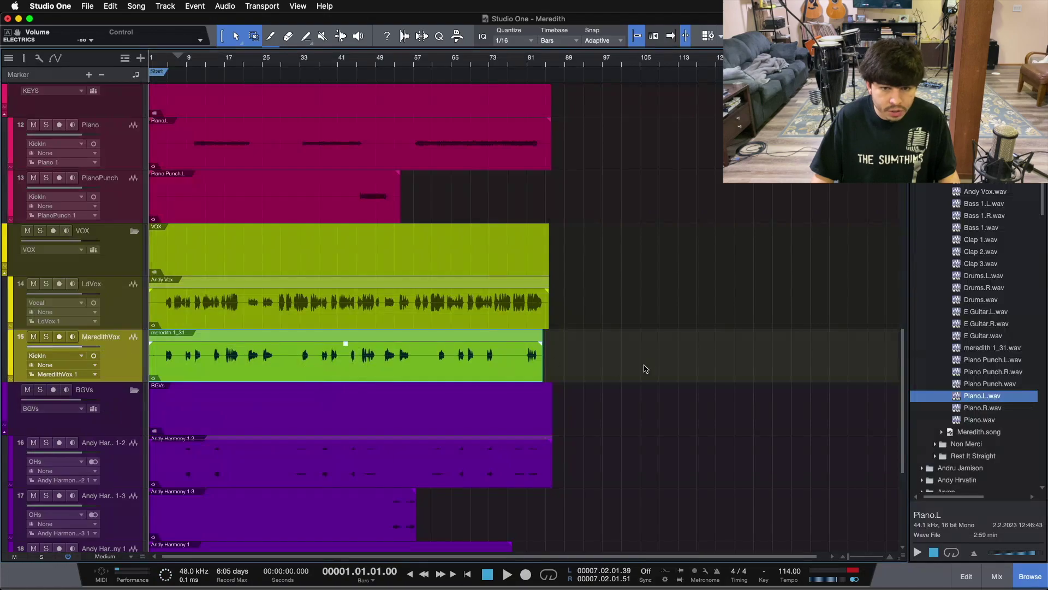
scroll(566, 371, down, 4)
scroll(613, 407, down, 4)
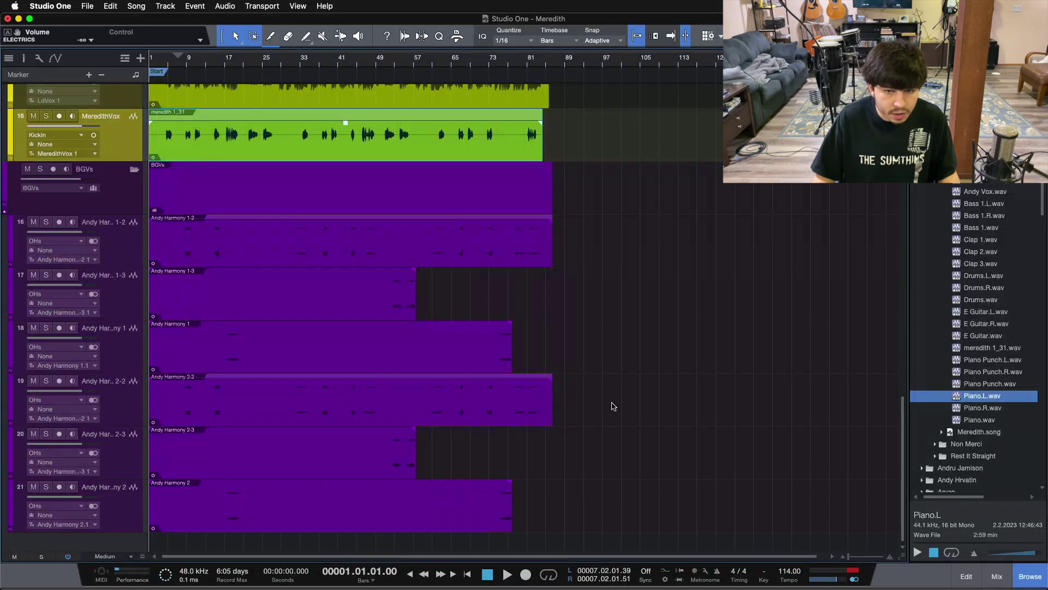
scroll(264, 375, up, 1)
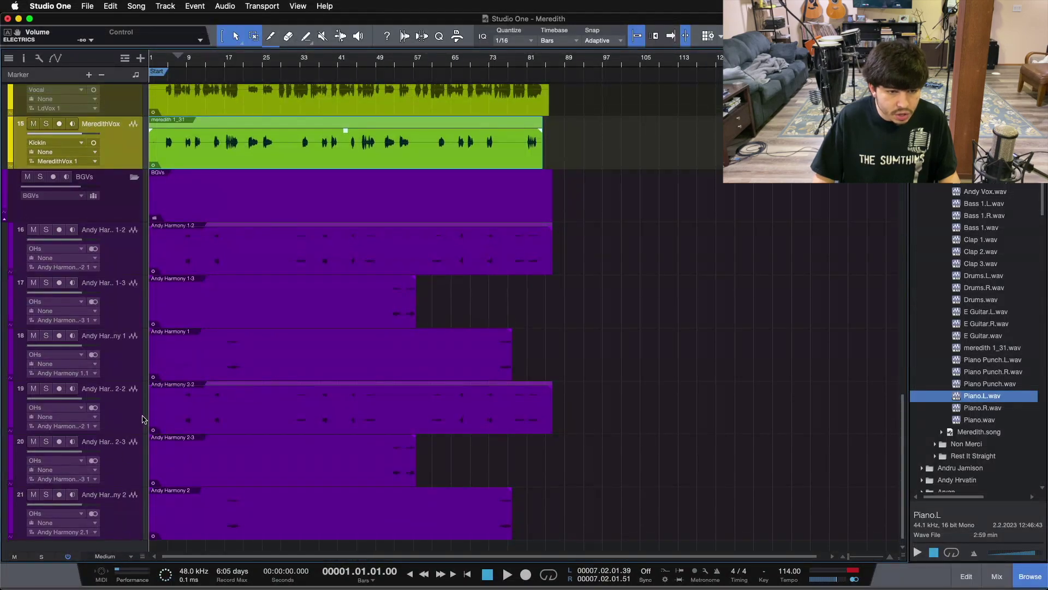
drag(189, 410, 274, 410)
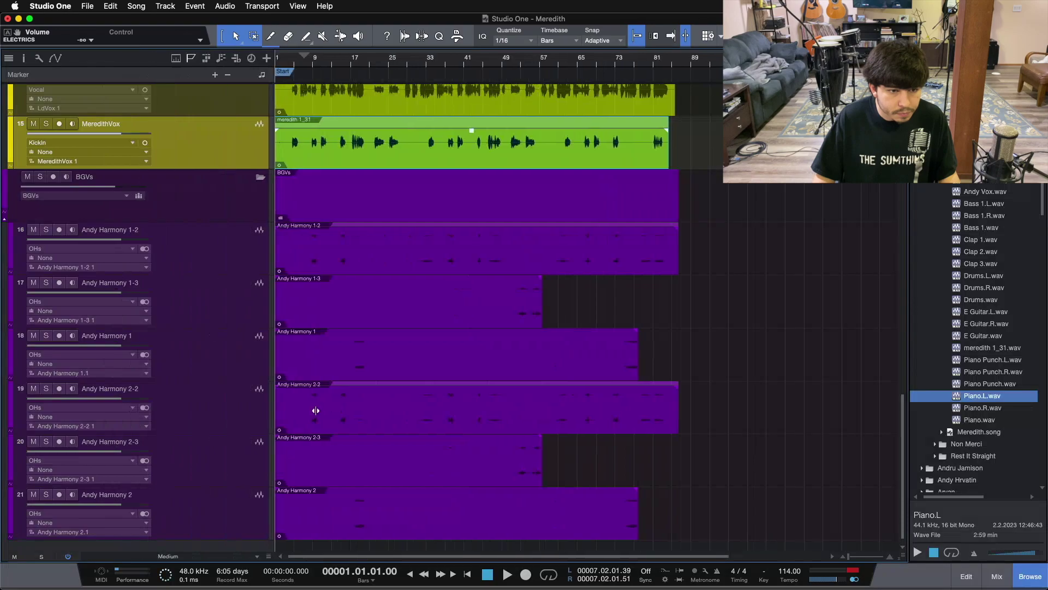
Rename the first two harmony tracks Harm1 and Harm2
click(112, 228)
double_click(118, 230)
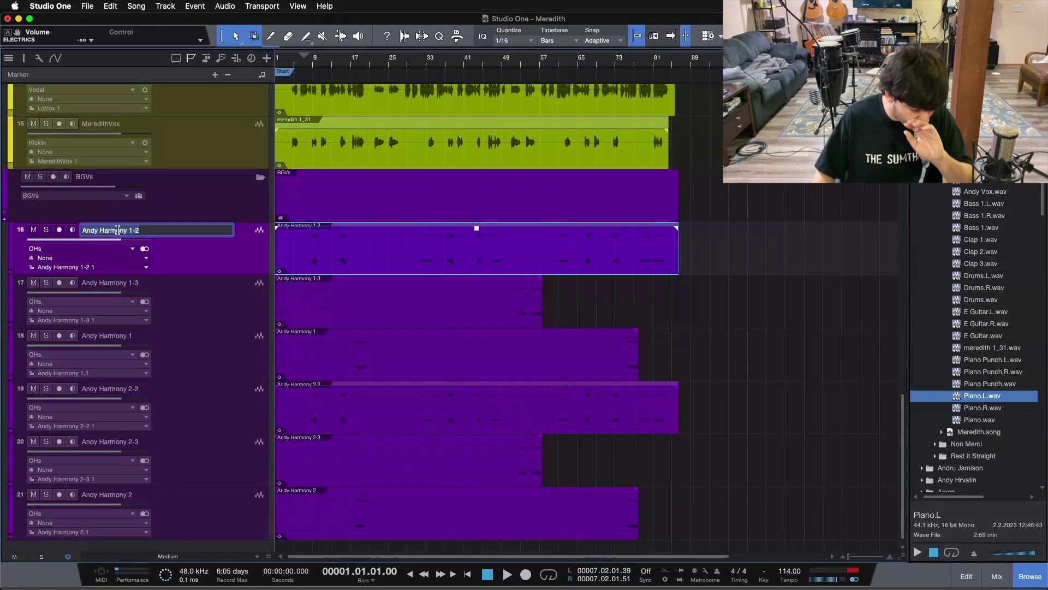
text(Harm1)
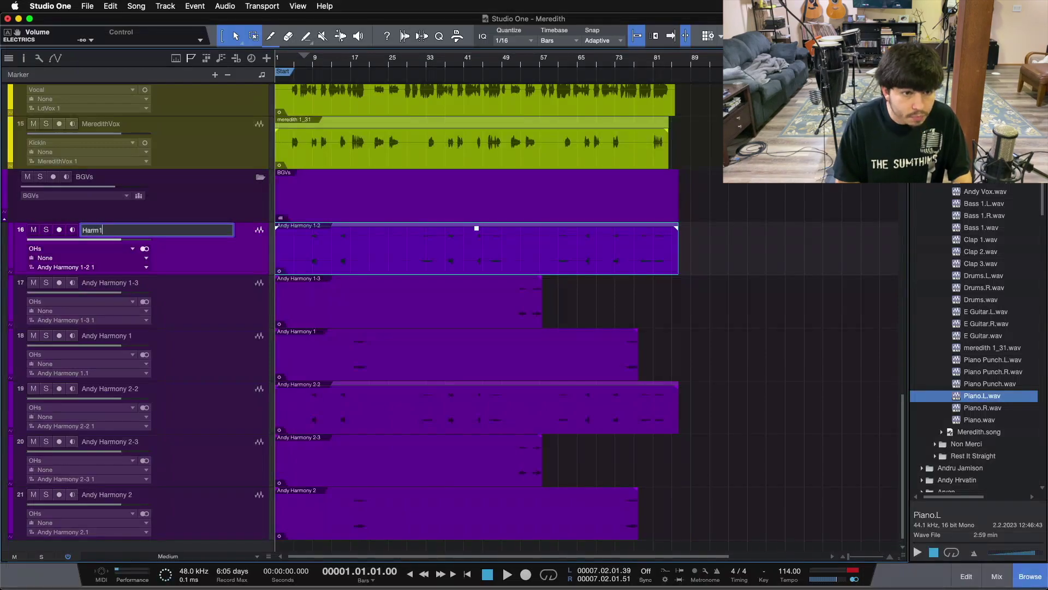
key(Tab)
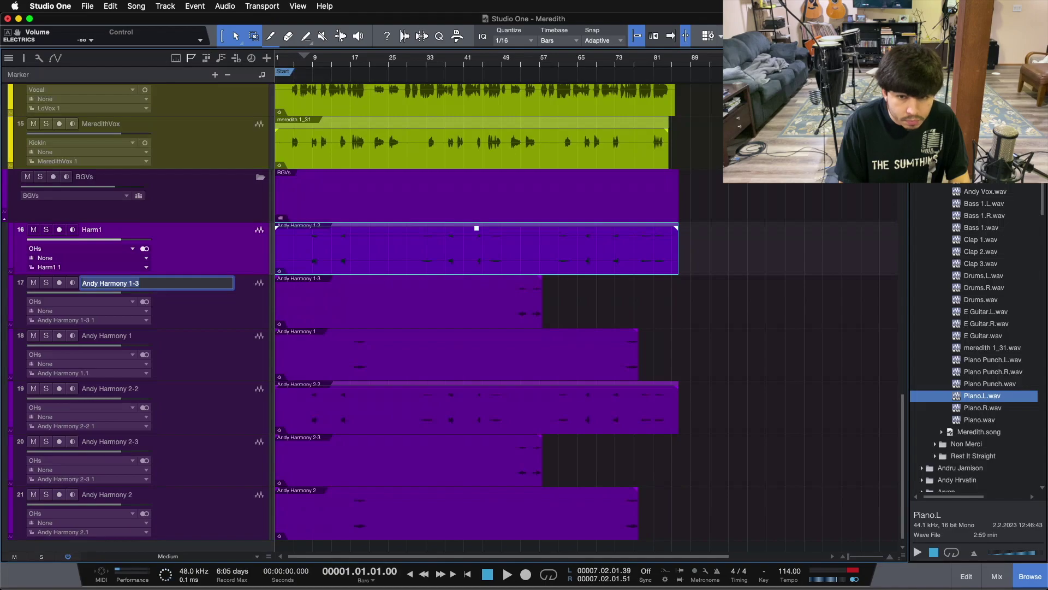
text(Harm)
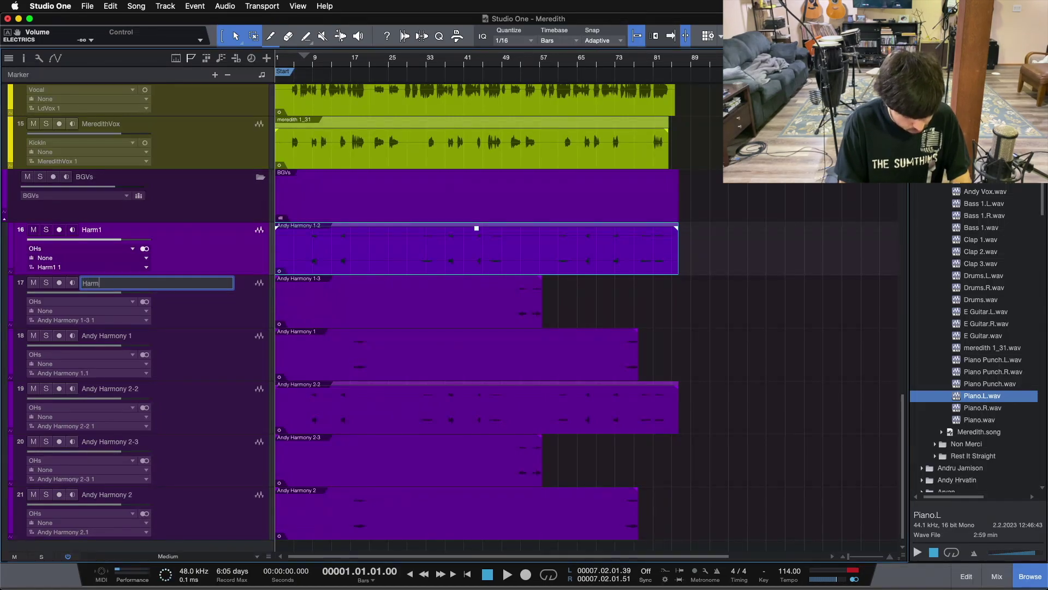
key(Tab)
Name the remaining harmony tracks Harm3, Harm4, Harm5 and Harm6
text(Harm3)
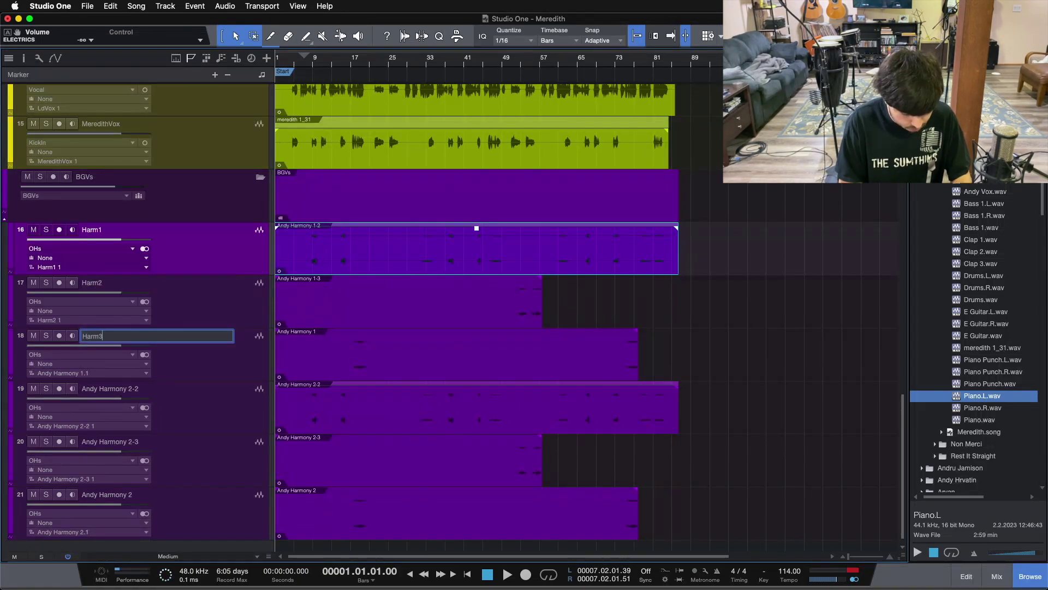
key(Tab)
text(Harm4)
key(Tab)
text(Harm5)
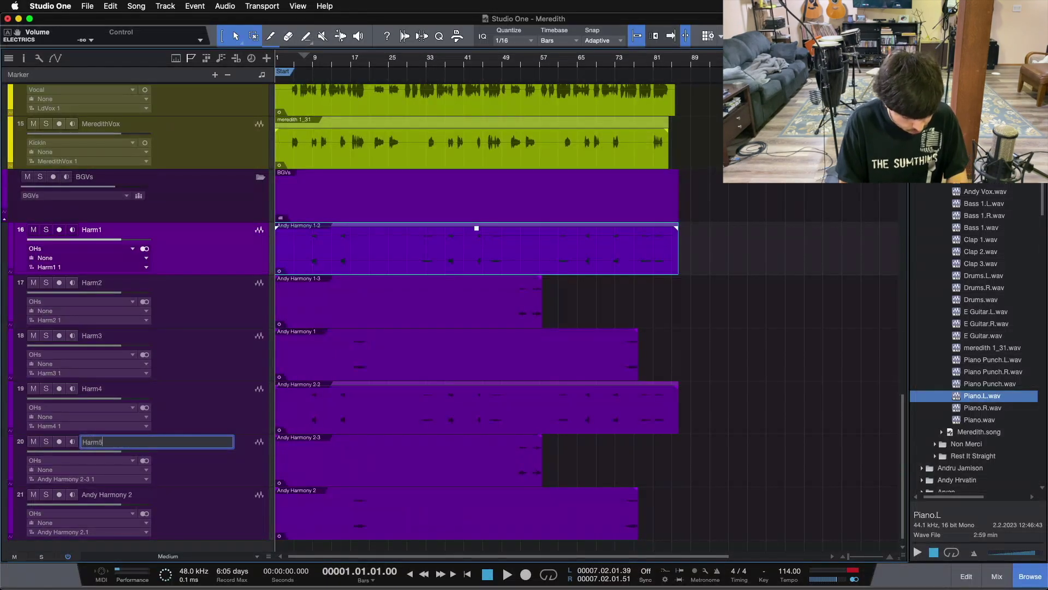
key(Tab)
text(Har)
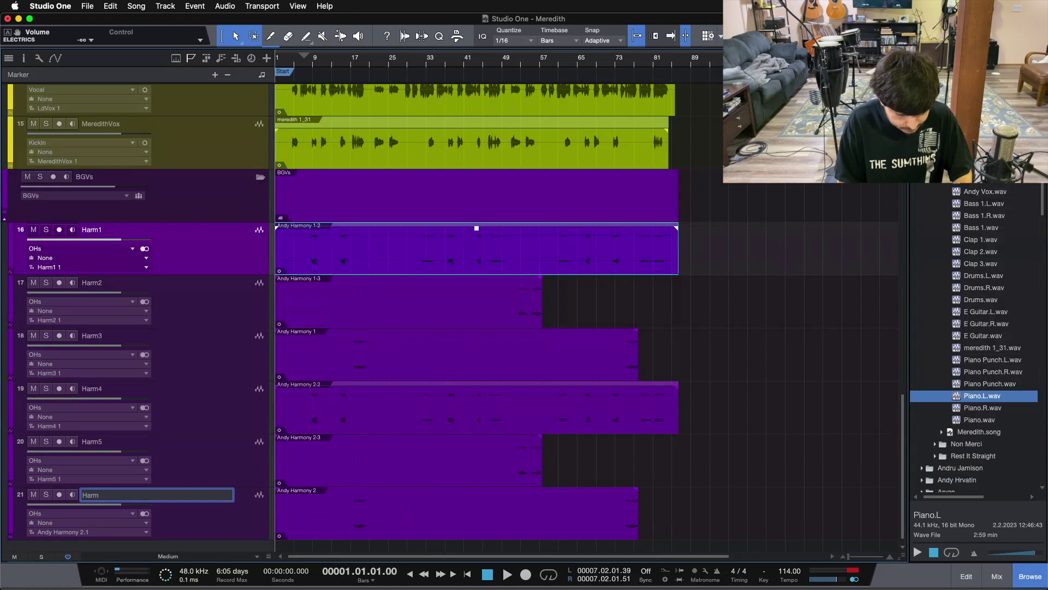
key(Return)
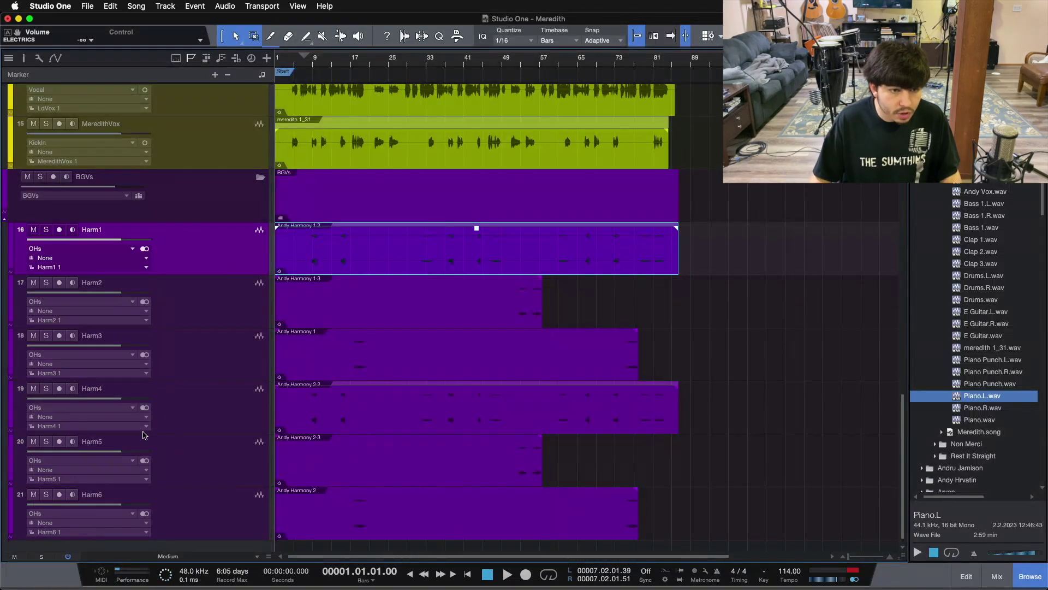
Check the new Harm names, then narrow the track headers to widen the timeline
double_click(92, 230)
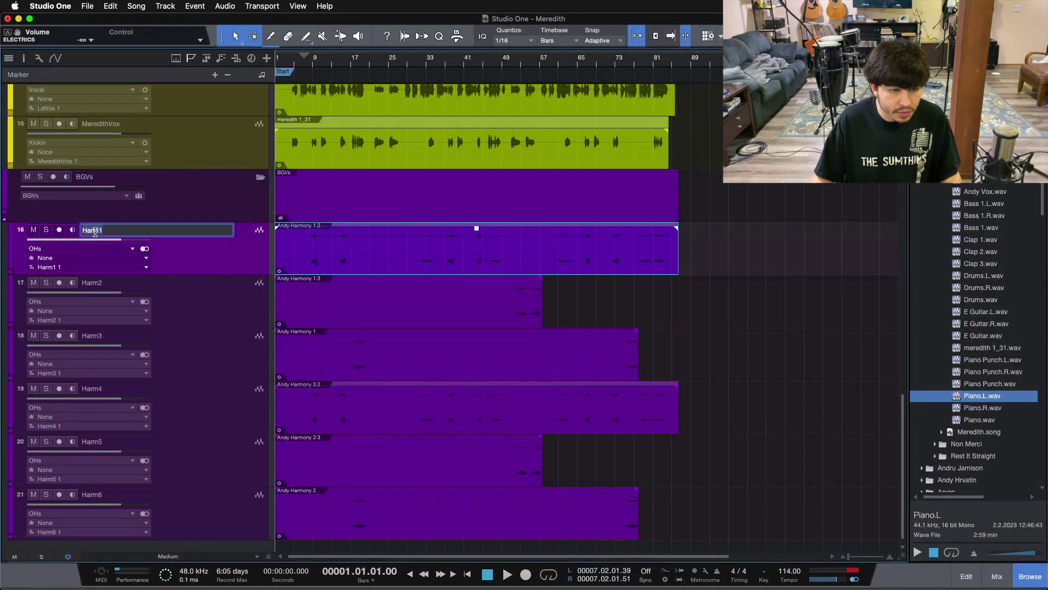
key(Tab)
key(Tab)
key(Tab)
key(Tab)
key(Tab)
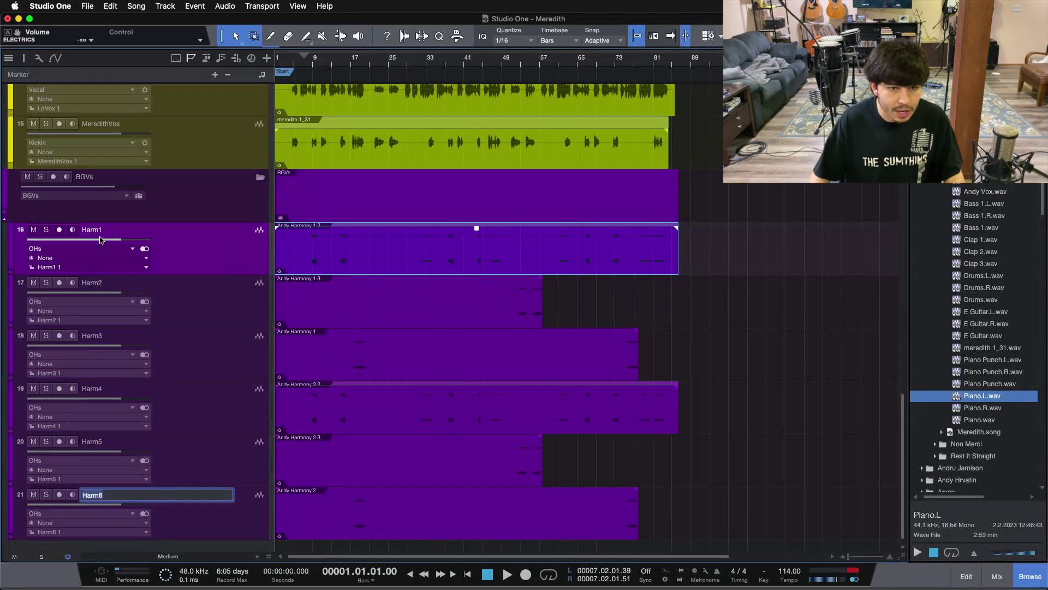
click(235, 260)
drag(273, 259, 119, 256)
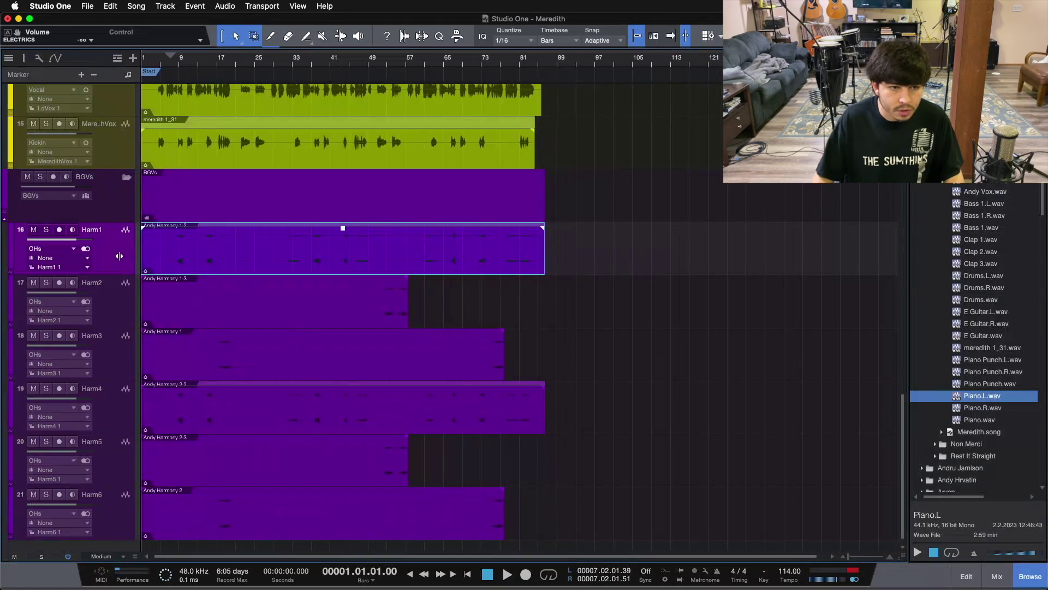
scroll(382, 338, up, 3)
In the Console, move the SlapDelay through MIXBUS channels next to Main
key(F3)
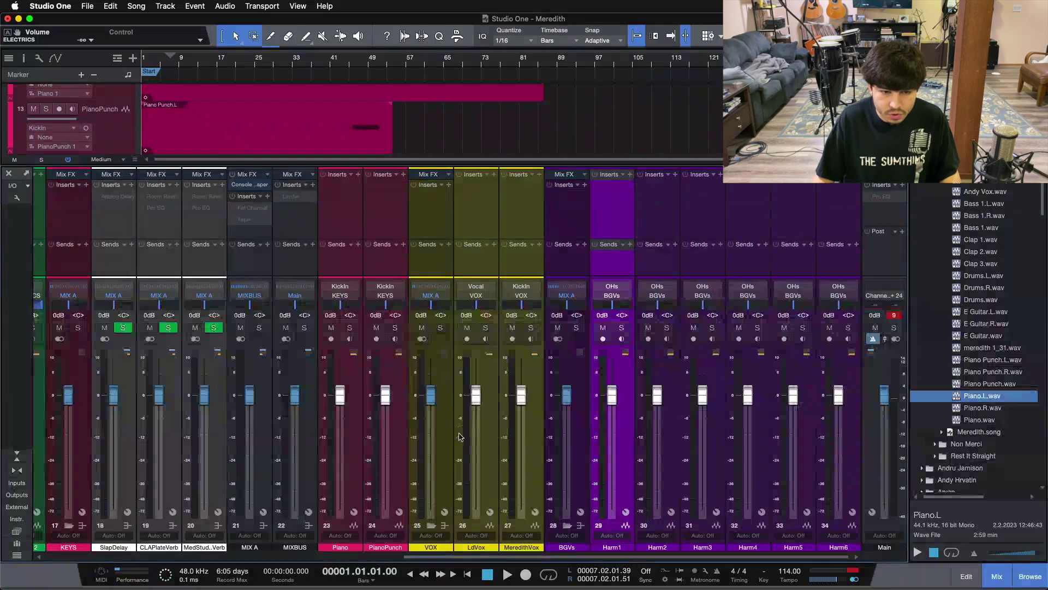
click(134, 431)
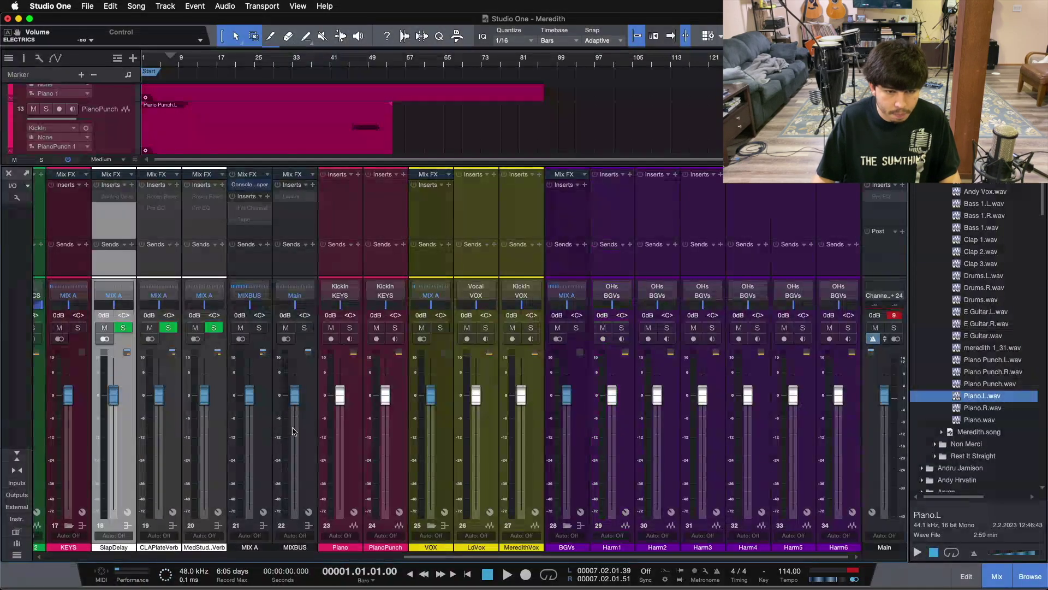
shift+click(293, 432)
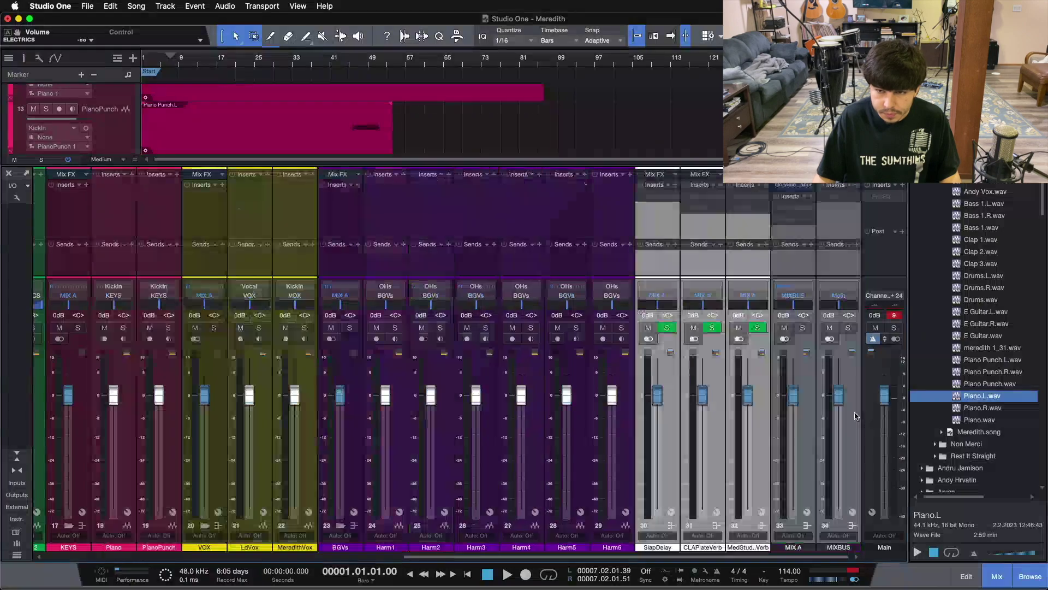
drag(129, 449, 841, 464)
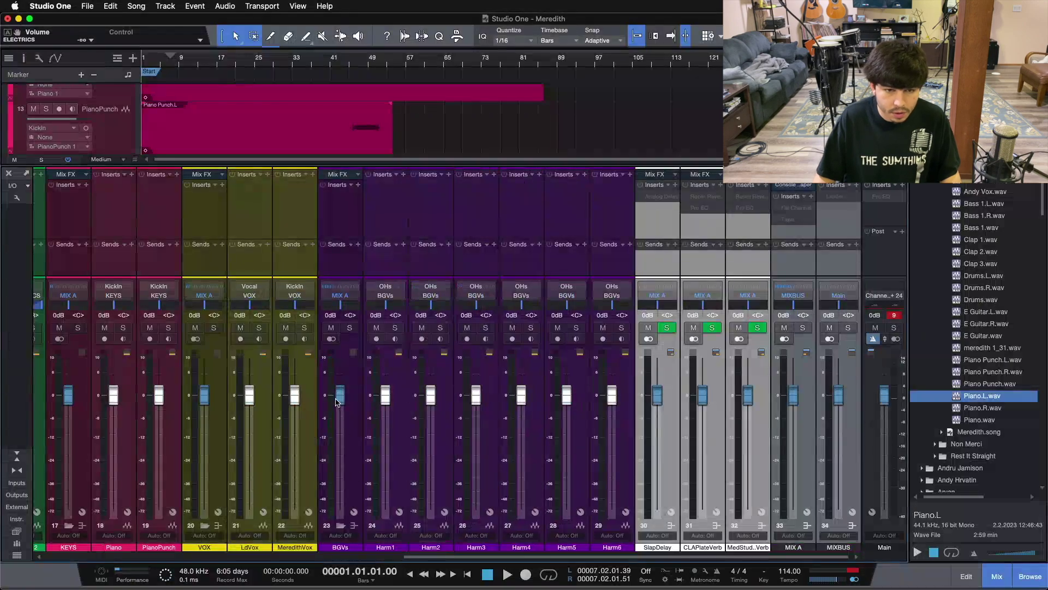
Pull the six Harm faders, LdVox, MeredithVox, Piano and PianoPunch faders down to -oo
click(394, 430)
shift+click(616, 431)
drag(612, 398, 612, 516)
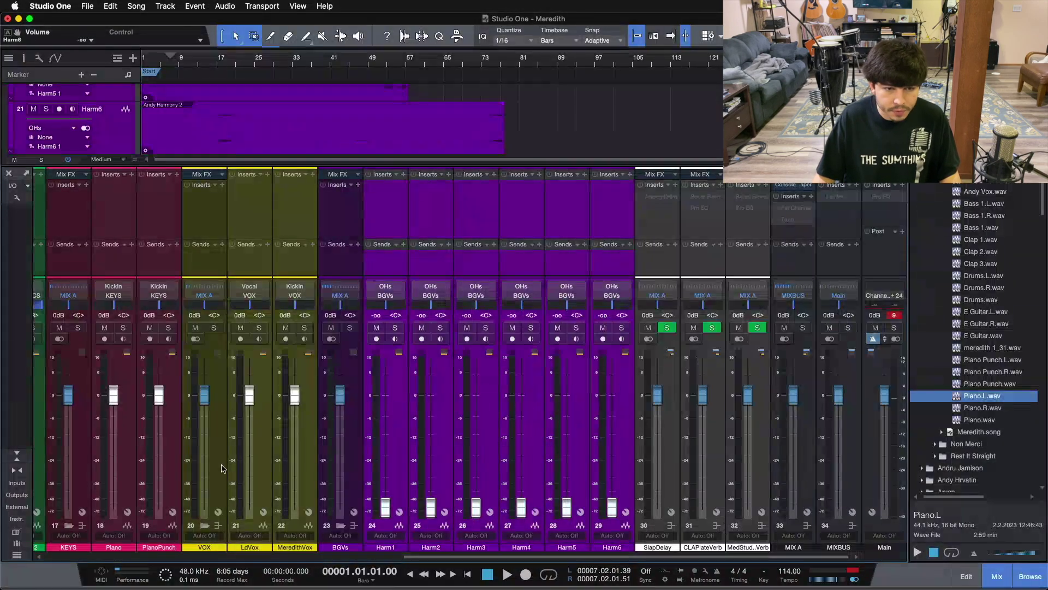
click(251, 431)
shift+click(294, 431)
drag(249, 395, 249, 516)
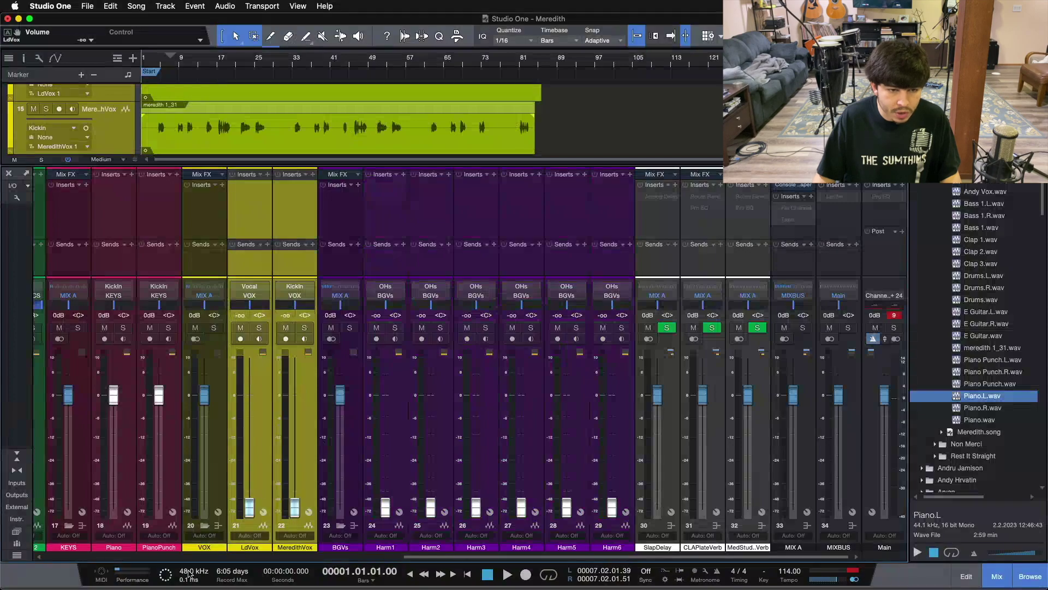
click(130, 437)
drag(426, 556, 347, 556)
drag(306, 410, 307, 510)
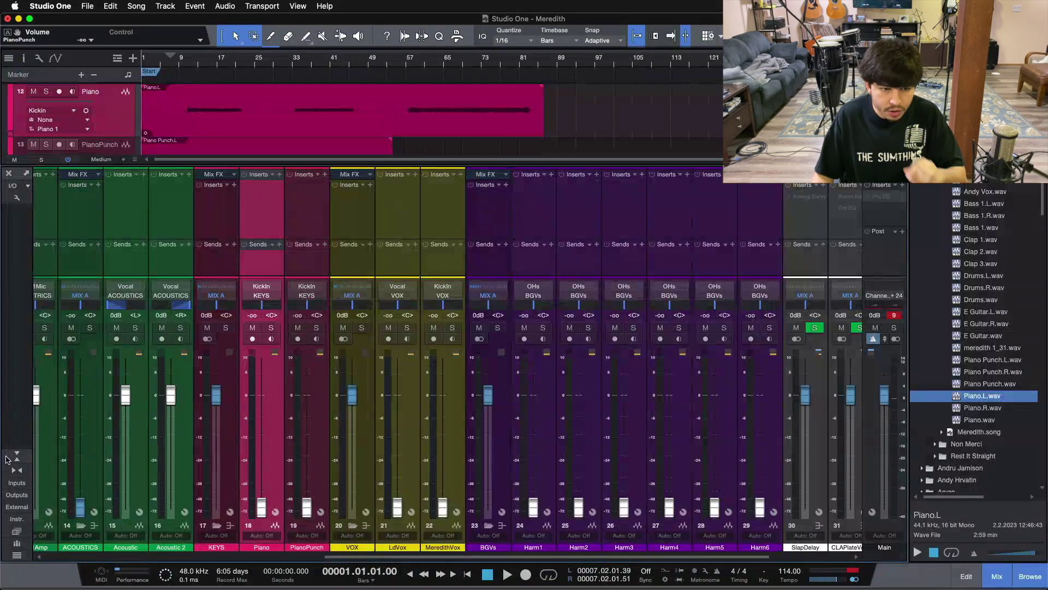
Reset Main's clip indicator, lower Main to -5.8 dB, and switch the mixer to compact view
click(895, 315)
click(223, 229)
drag(480, 557, 651, 557)
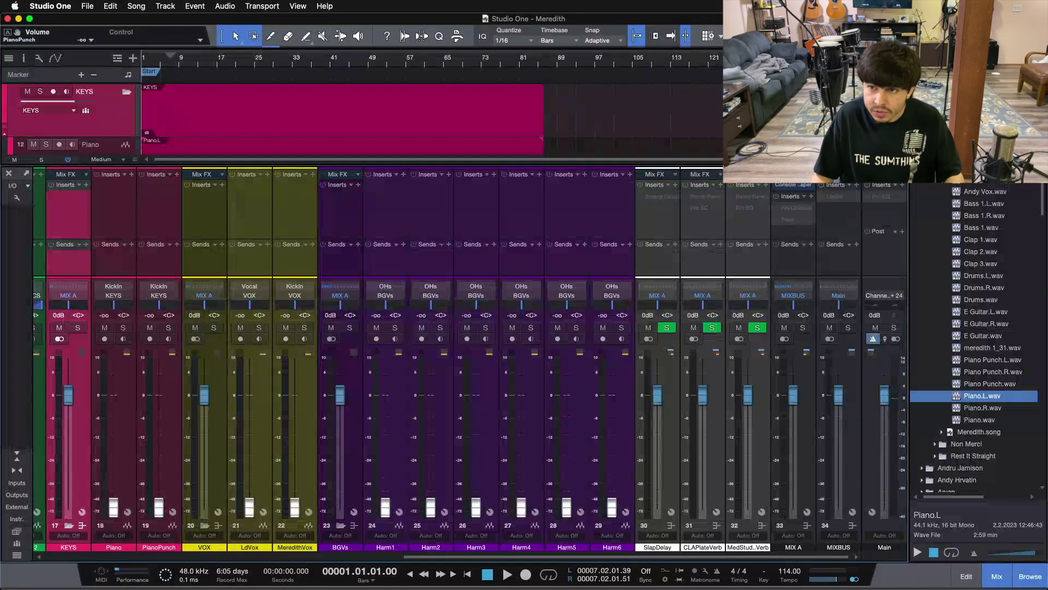
click(810, 196)
click(758, 249)
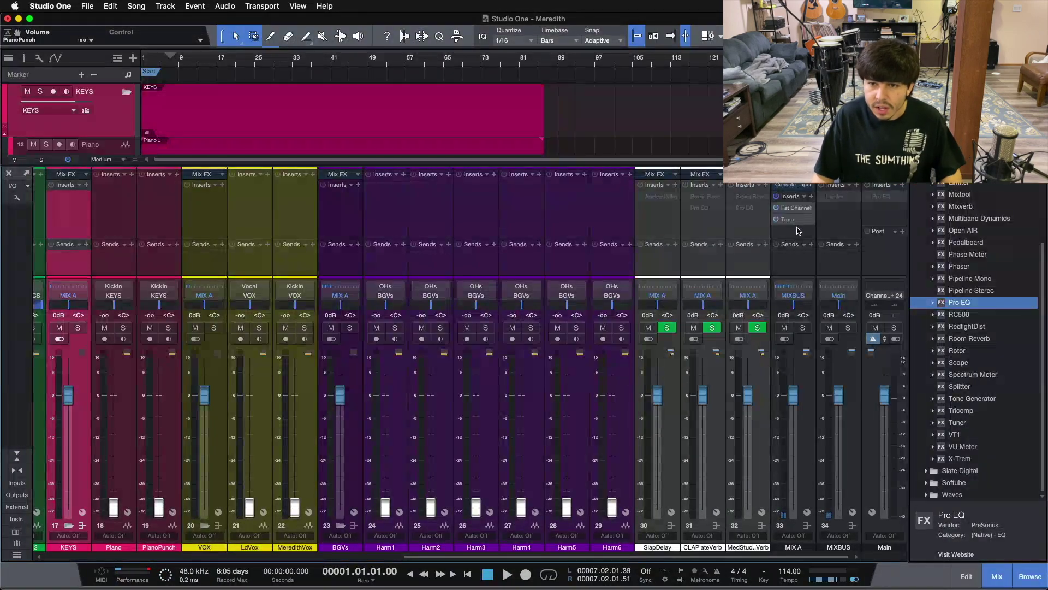
click(827, 206)
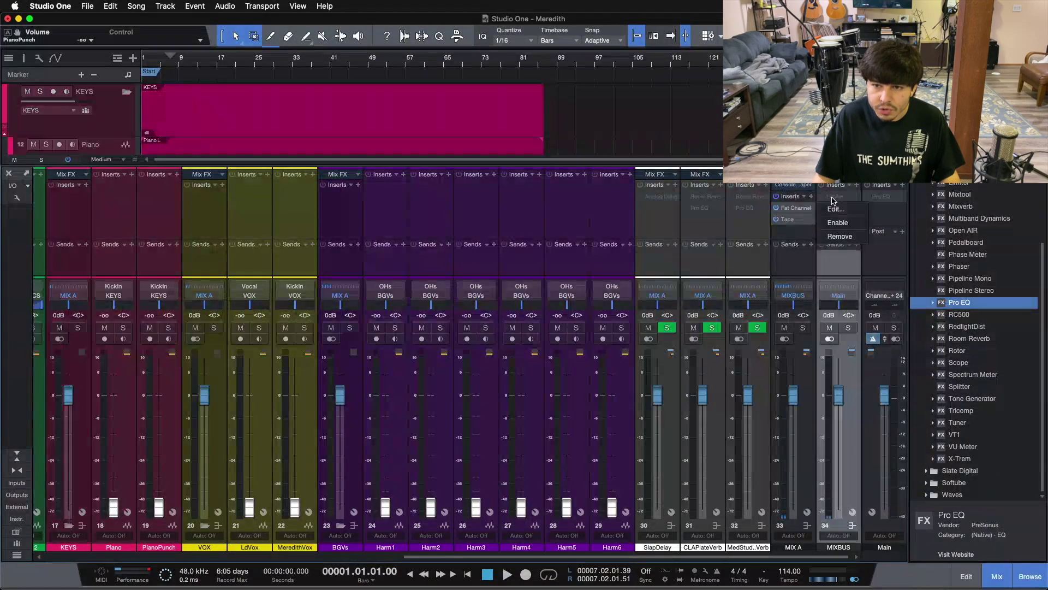
drag(884, 395, 885, 404)
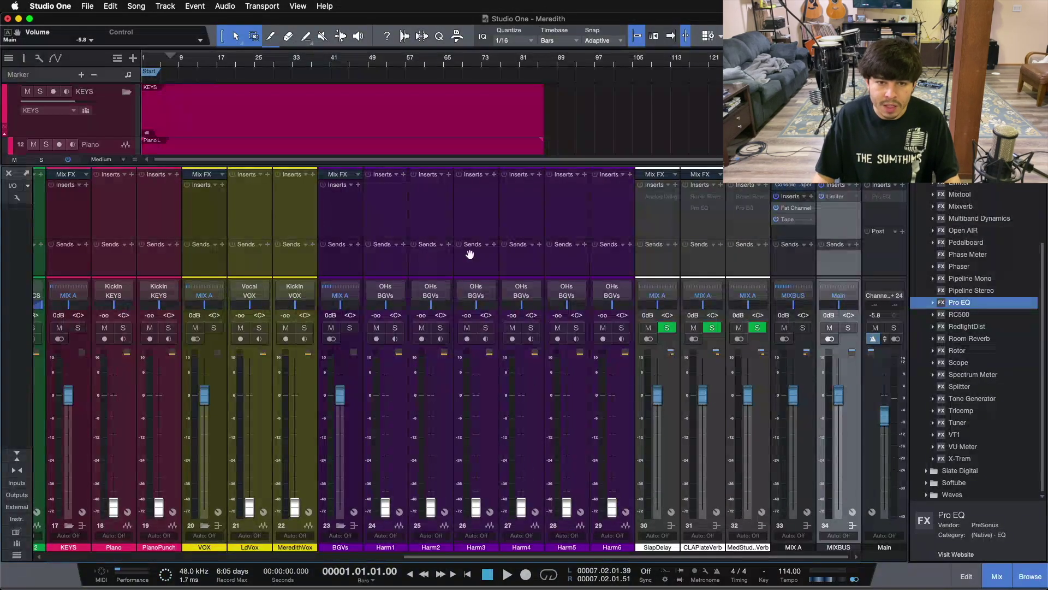
key(F3)
key(F3)
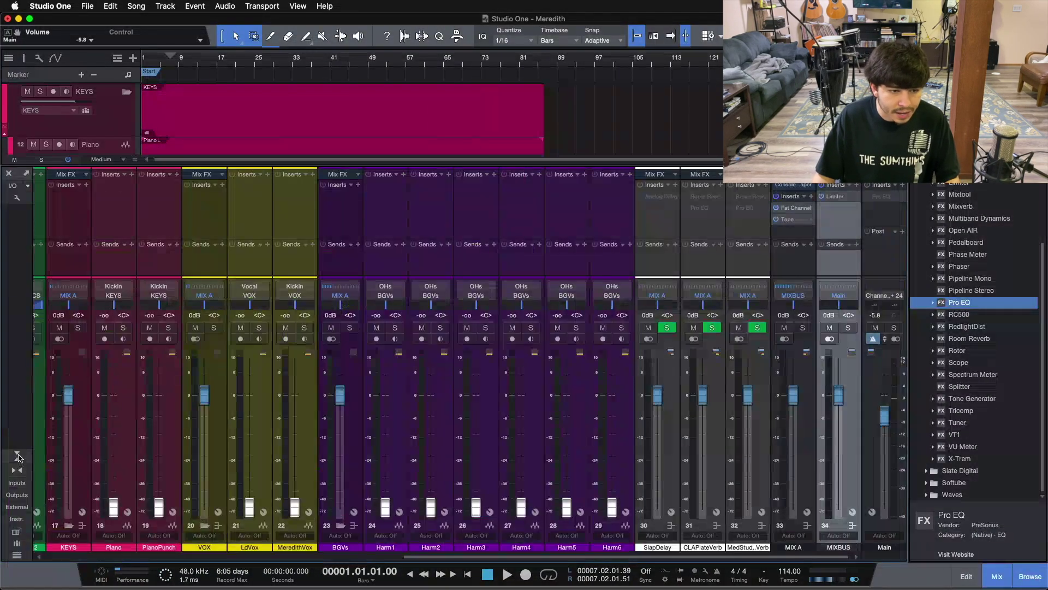
click(18, 457)
drag(531, 556, 175, 558)
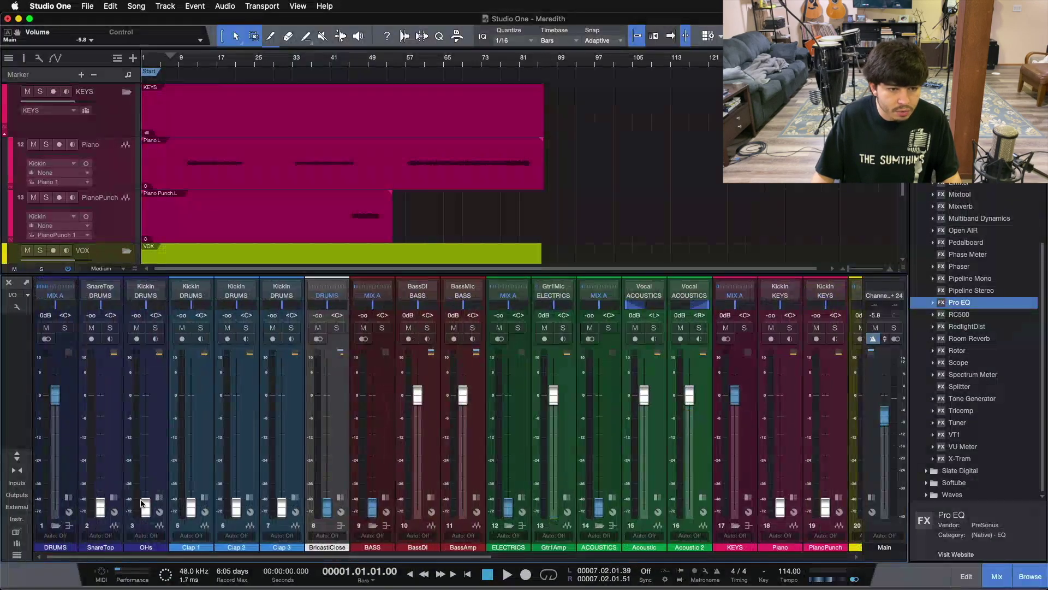
Enable All inserts on the three FX channels, including SlapDelay and CLAPlateVerb, then close the Console
click(148, 440)
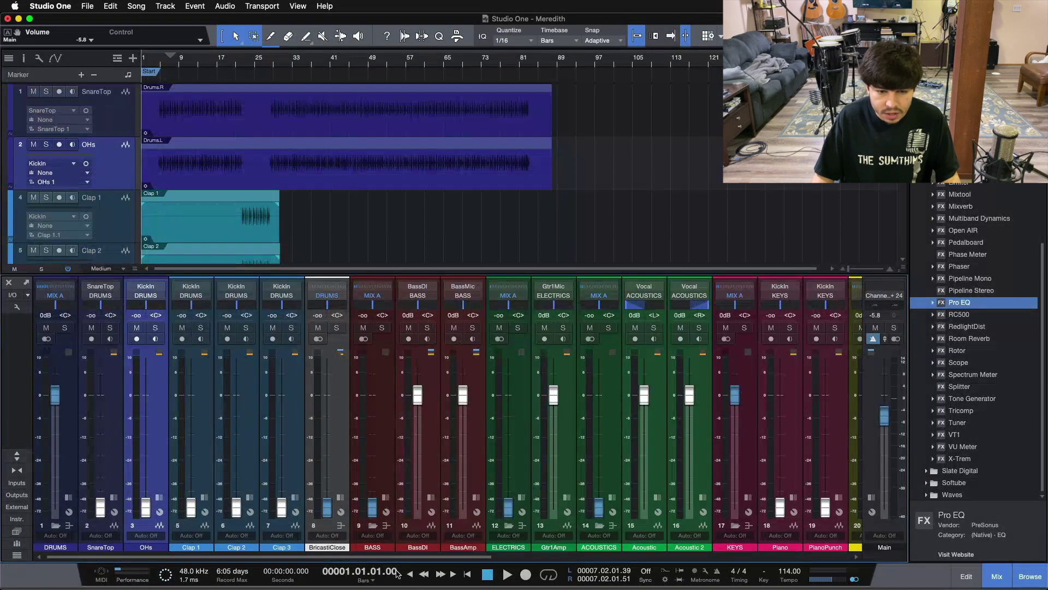
drag(397, 556, 804, 500)
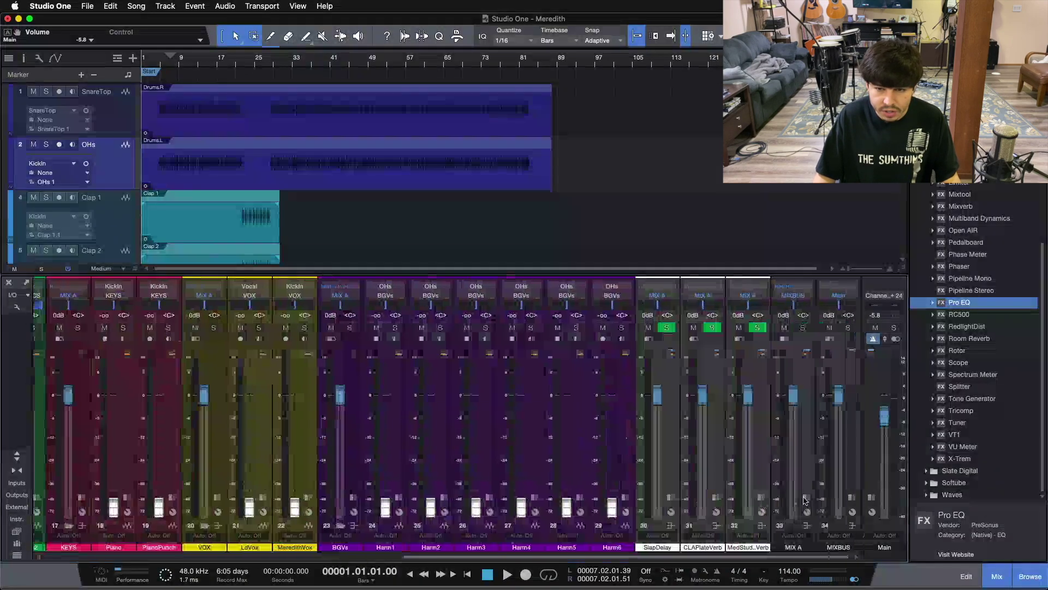
click(788, 435)
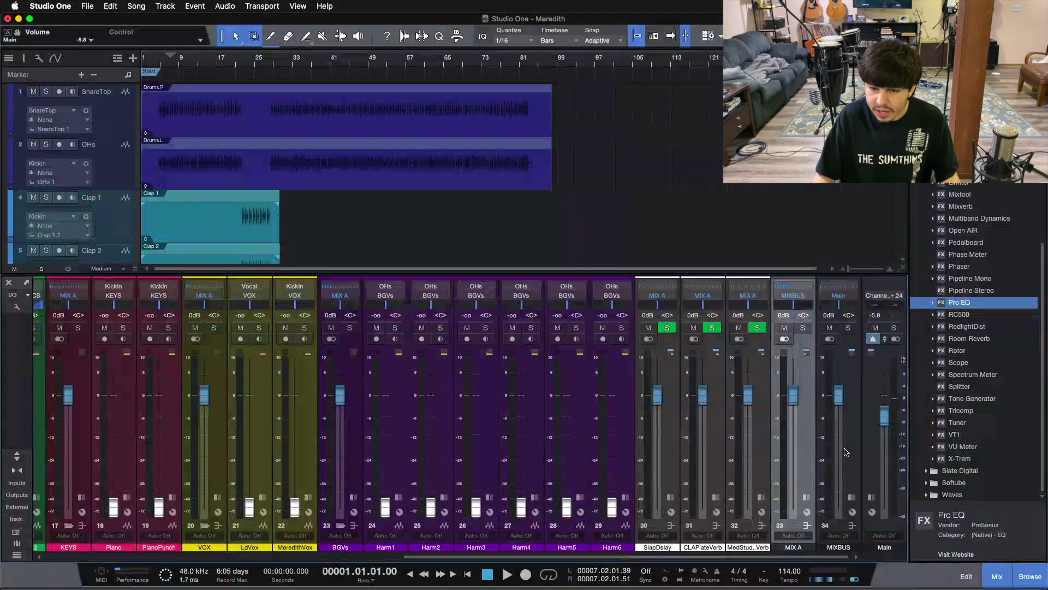
click(17, 455)
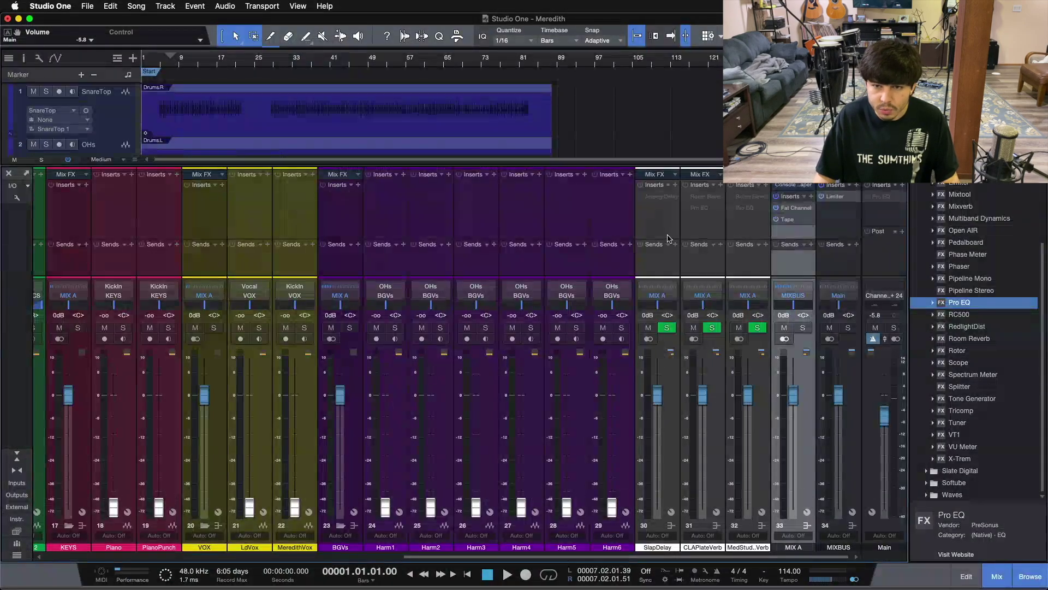
click(707, 194)
click(714, 186)
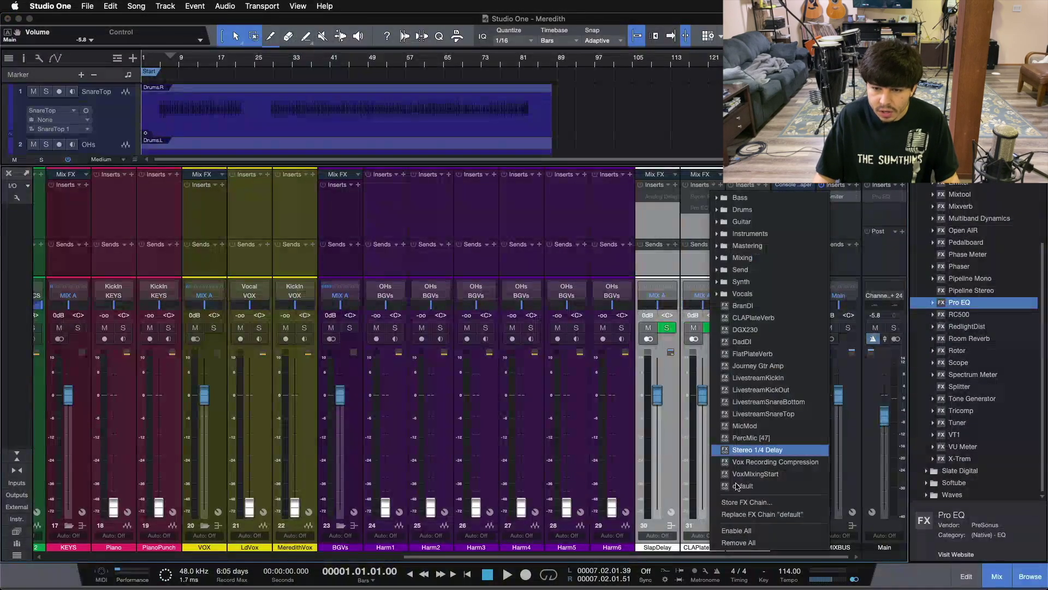
click(726, 505)
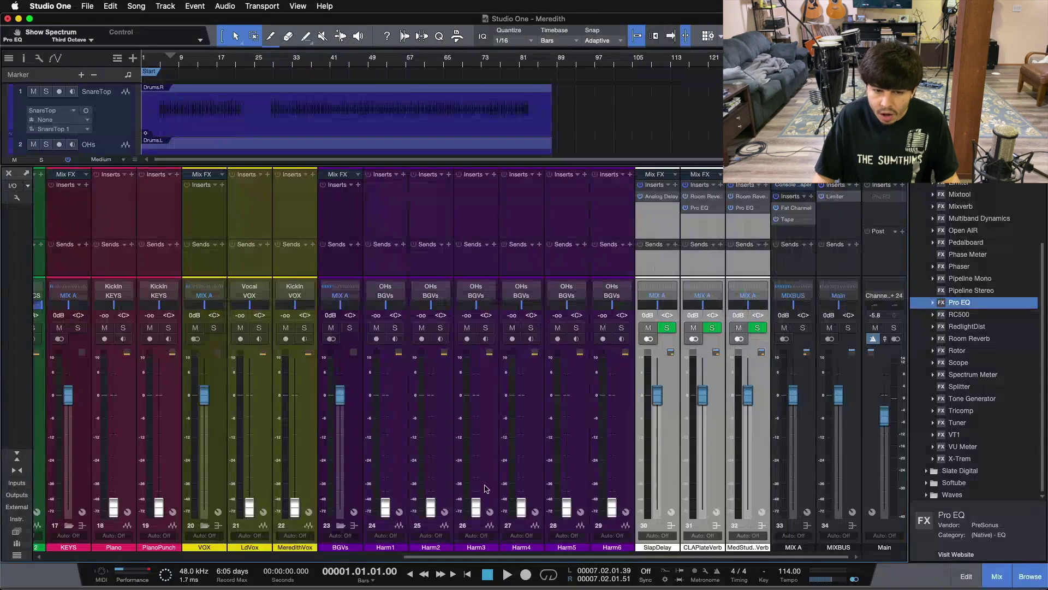
click(38, 556)
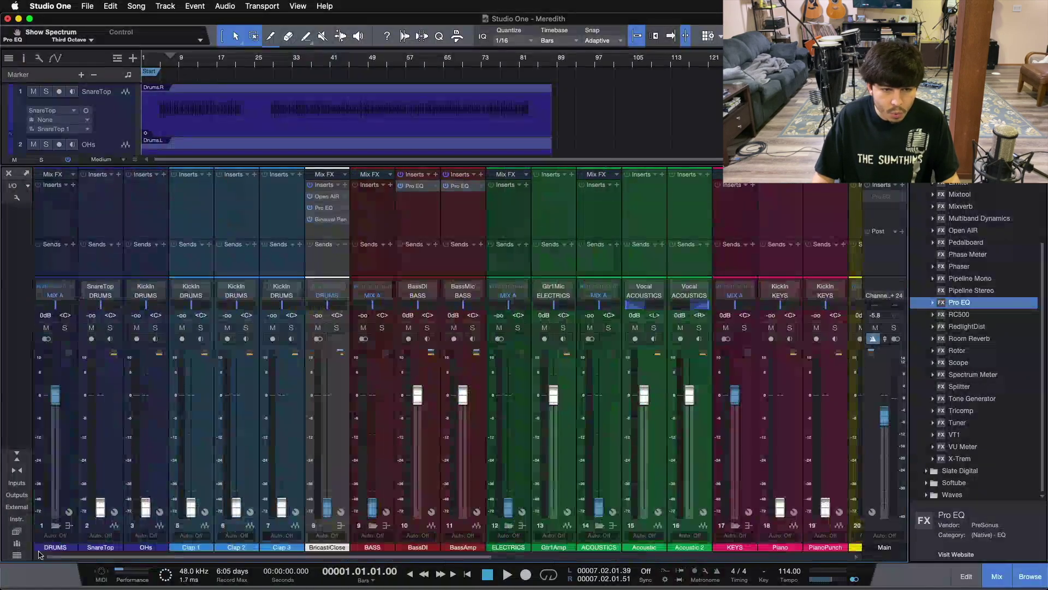
key(F3)
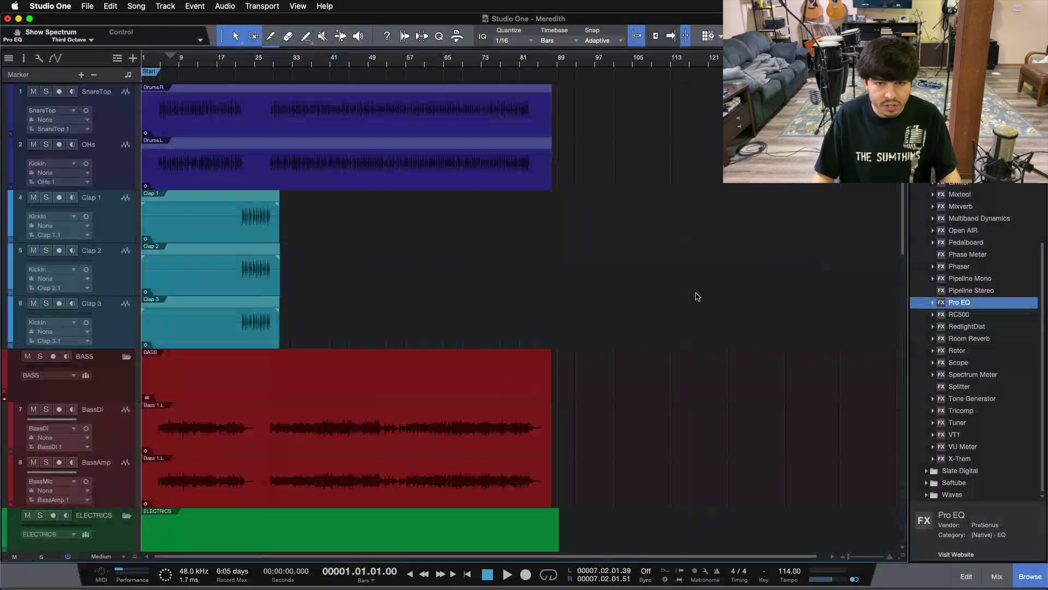
scroll(698, 296, up, 1)
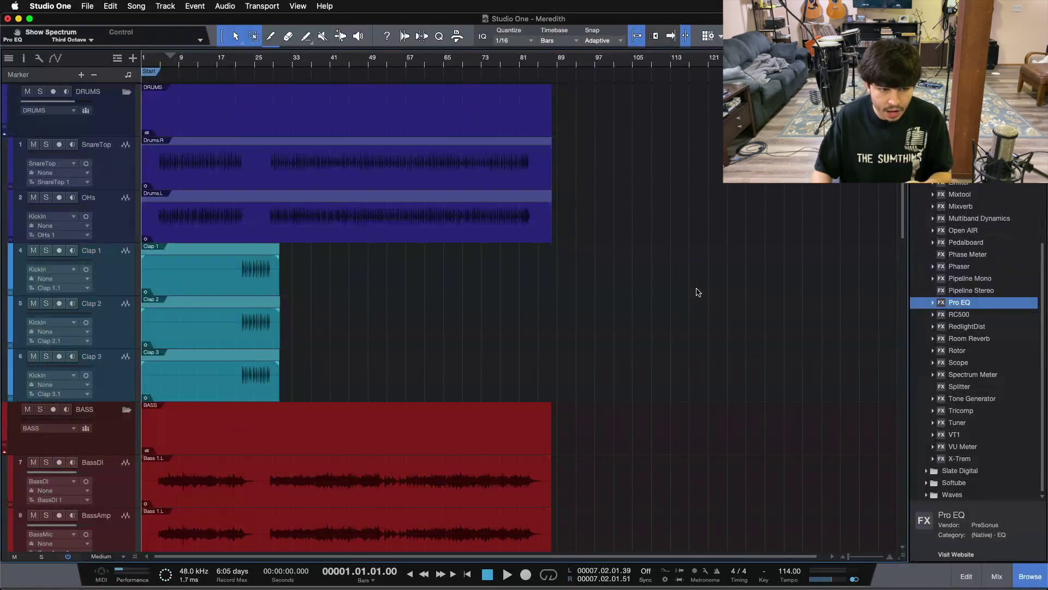
scroll(697, 292, down, 15)
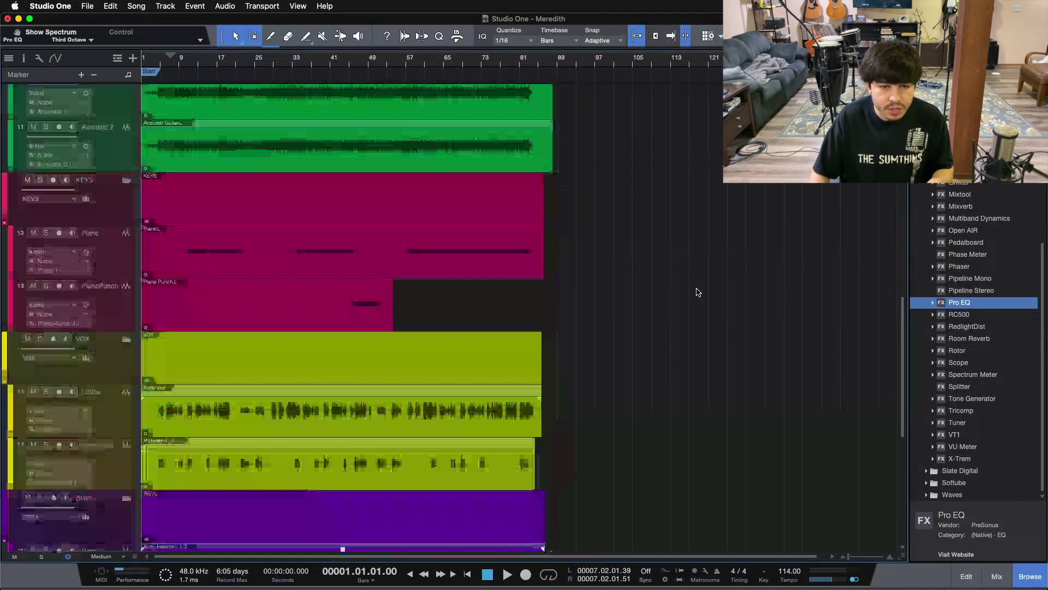
scroll(698, 292, up, 15)
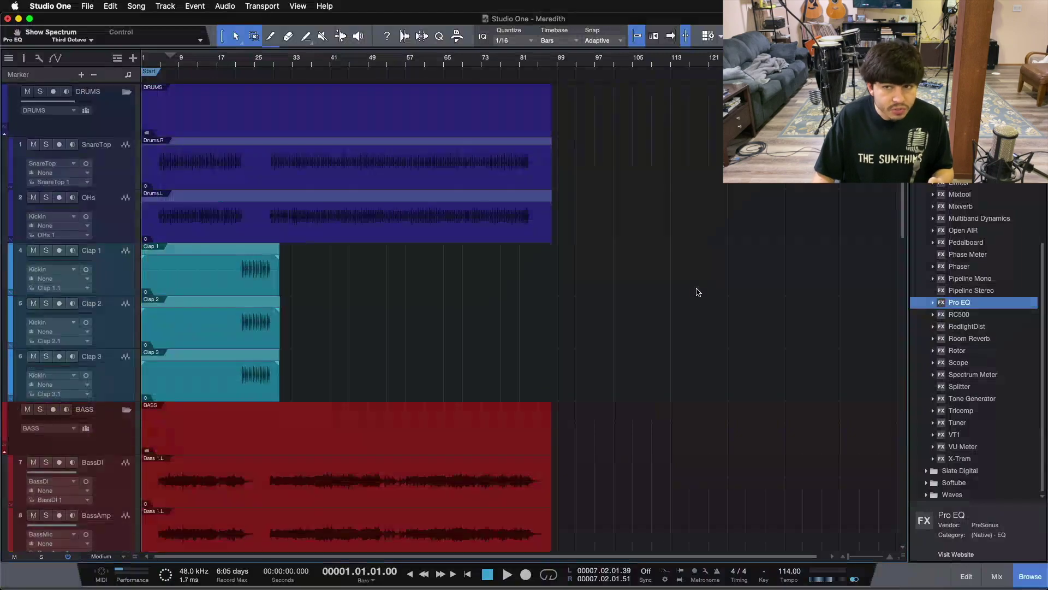